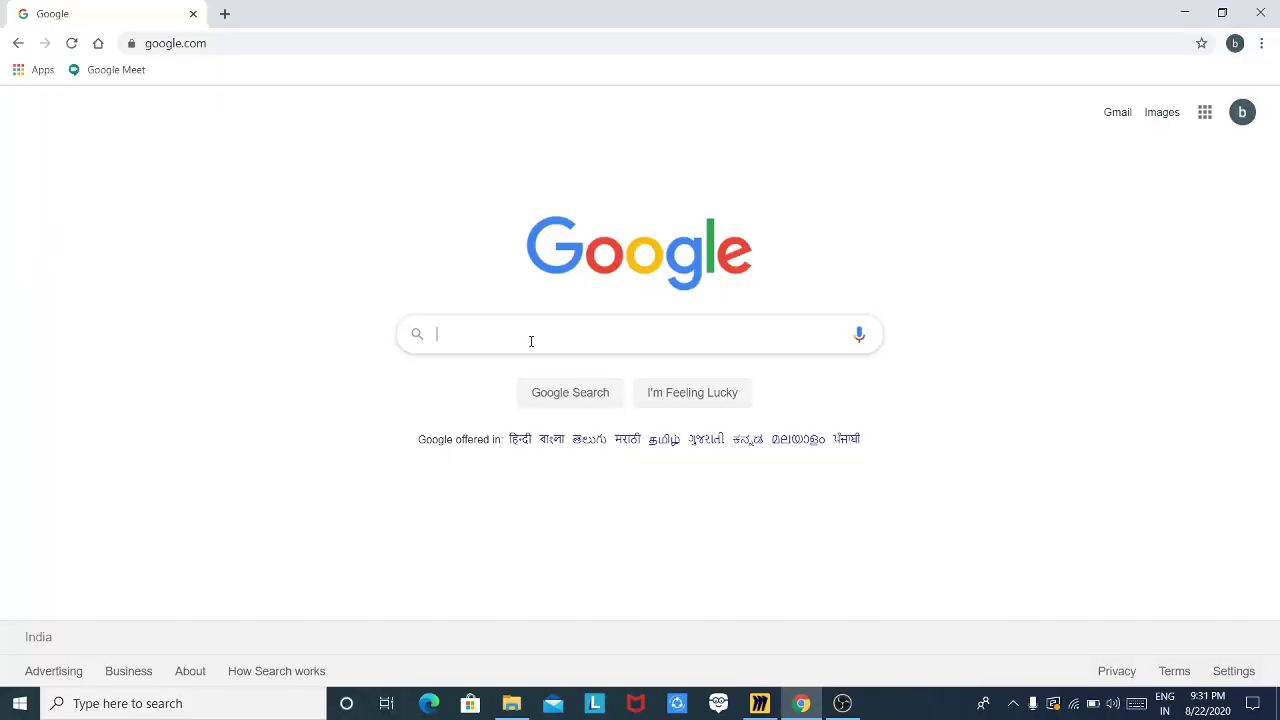
# Step: Search Google for "miro" and open the Miro whiteboard platform's website from the results
pyautogui.click(531, 341)
pyautogui.write('miro')
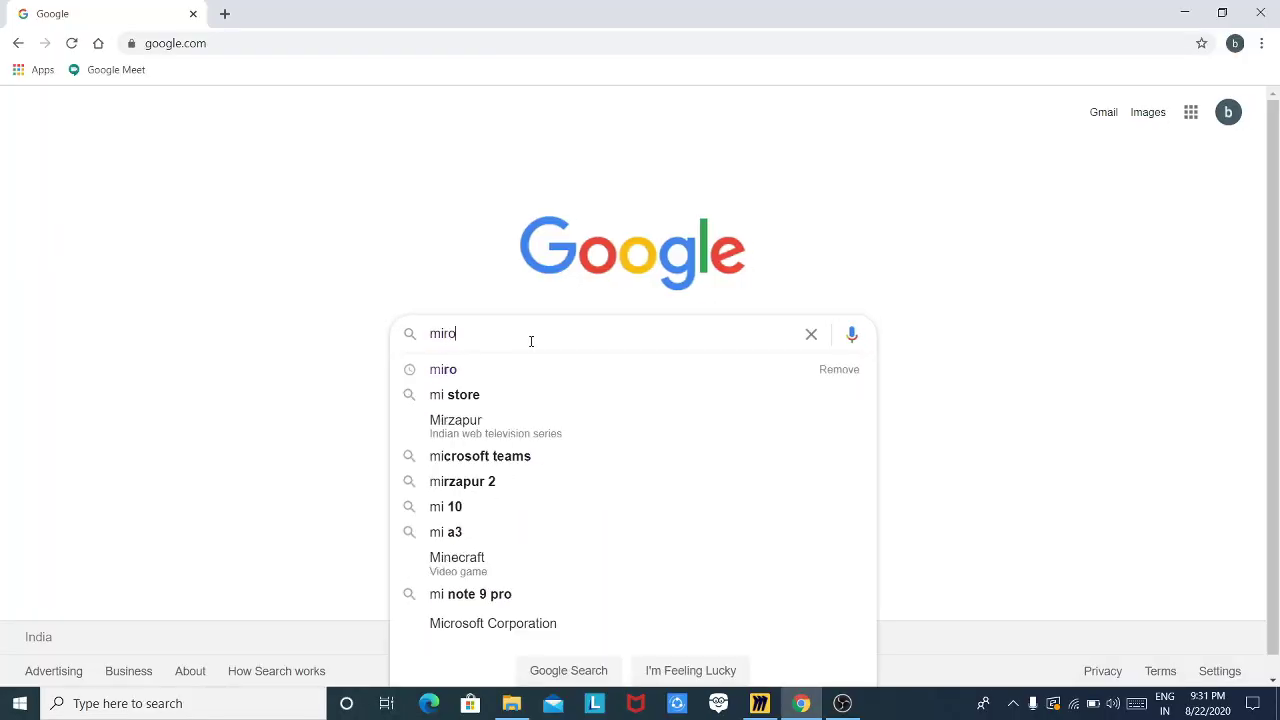
pyautogui.press('Return')
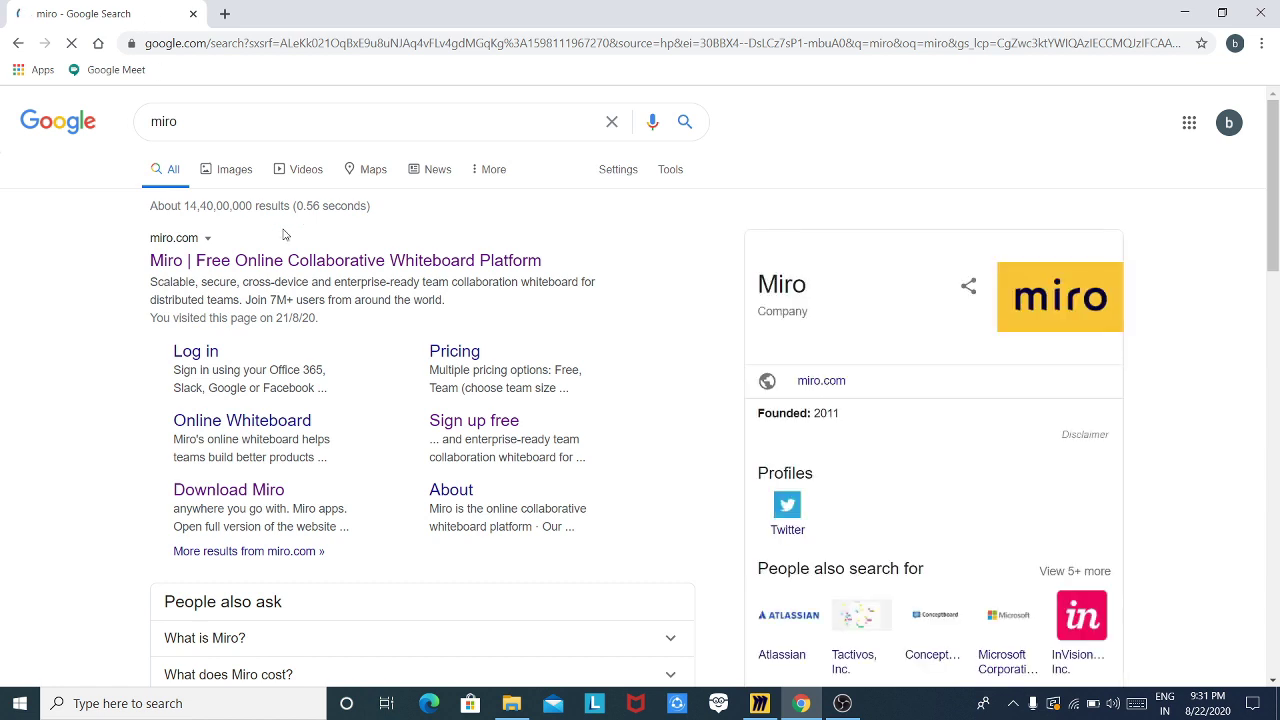
pyautogui.click(320, 262)
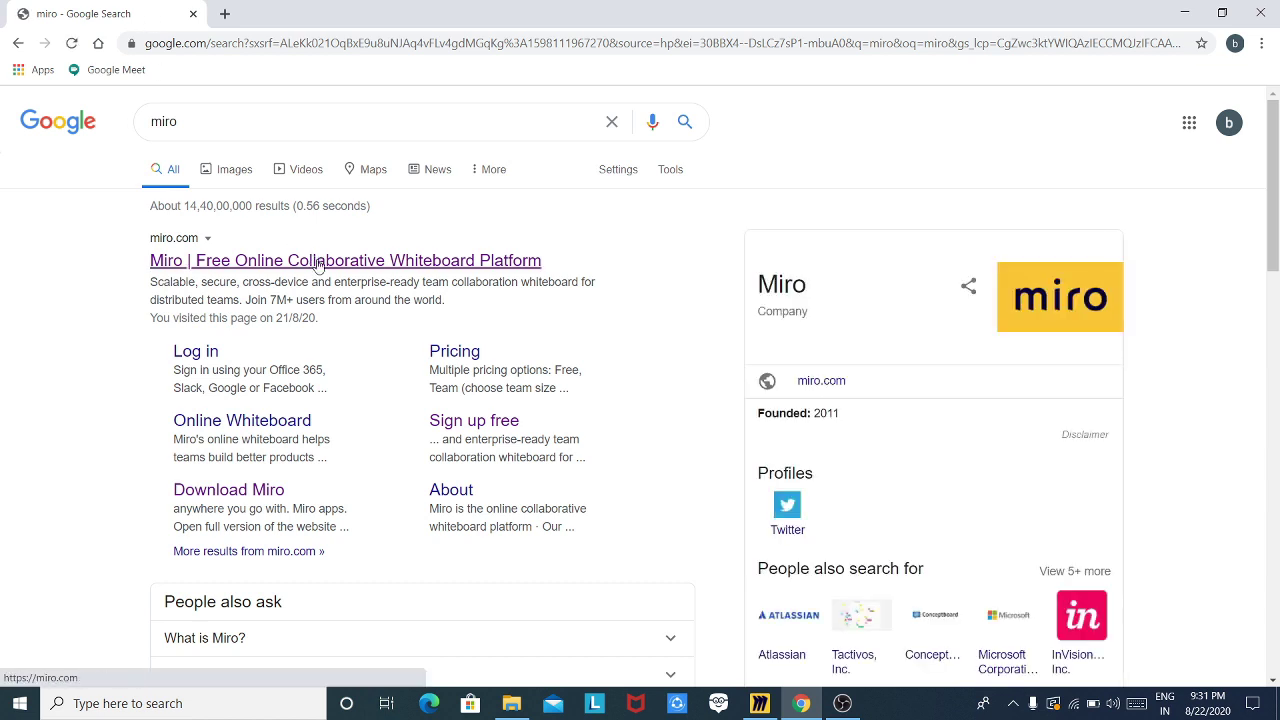
pyautogui.click(320, 262)
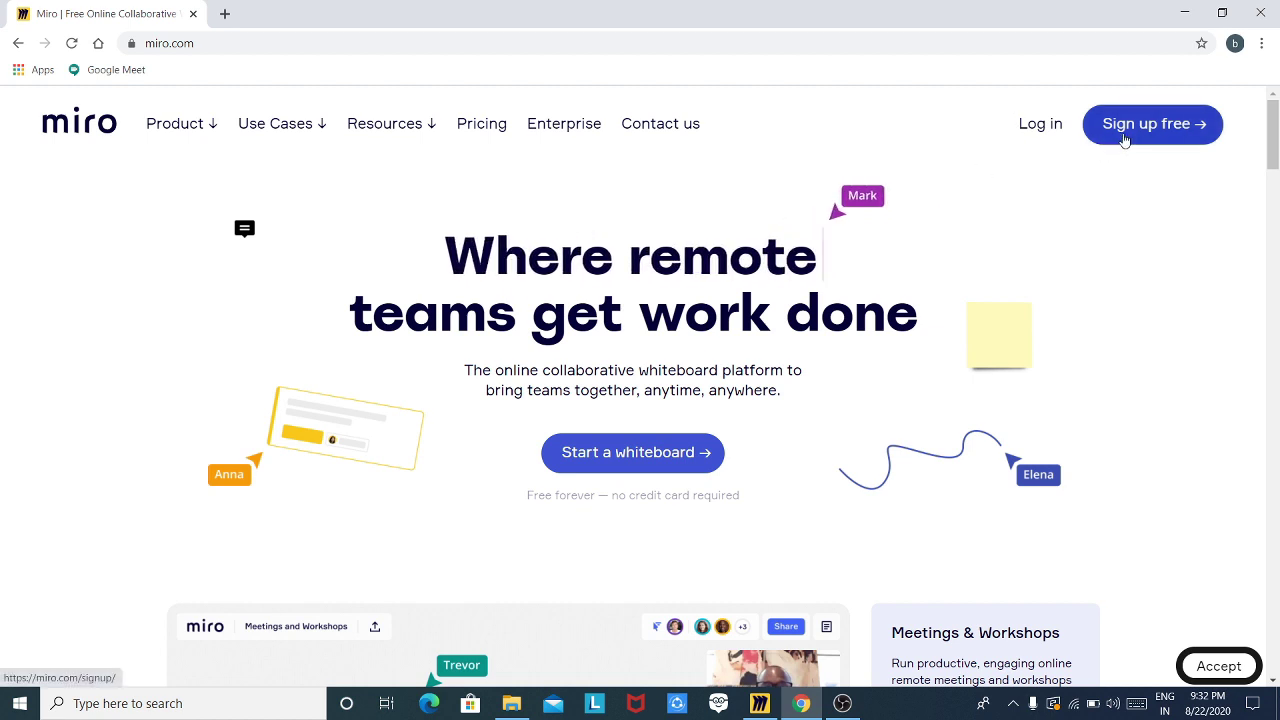
# Step: Sign up for free with a Google account, agreeing to Miro's terms and to receiving news and product updates
pyautogui.click(1125, 140)
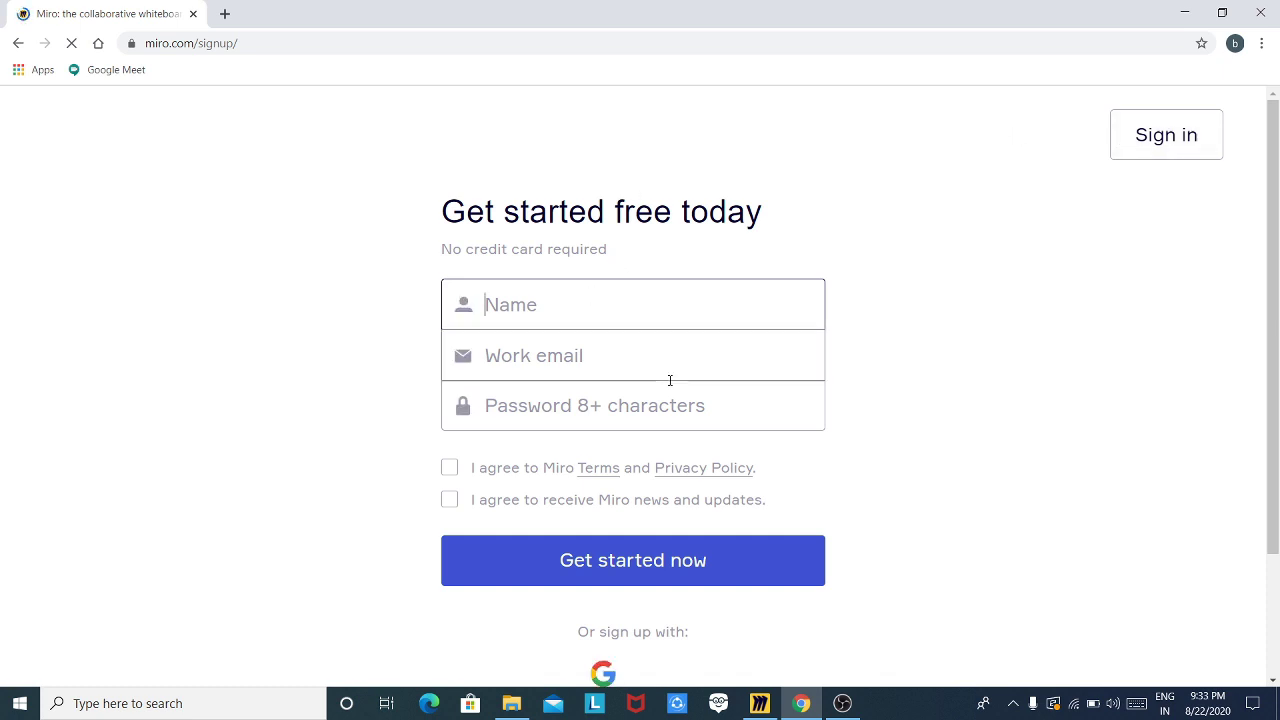
pyautogui.scroll(-2, 669, 377)
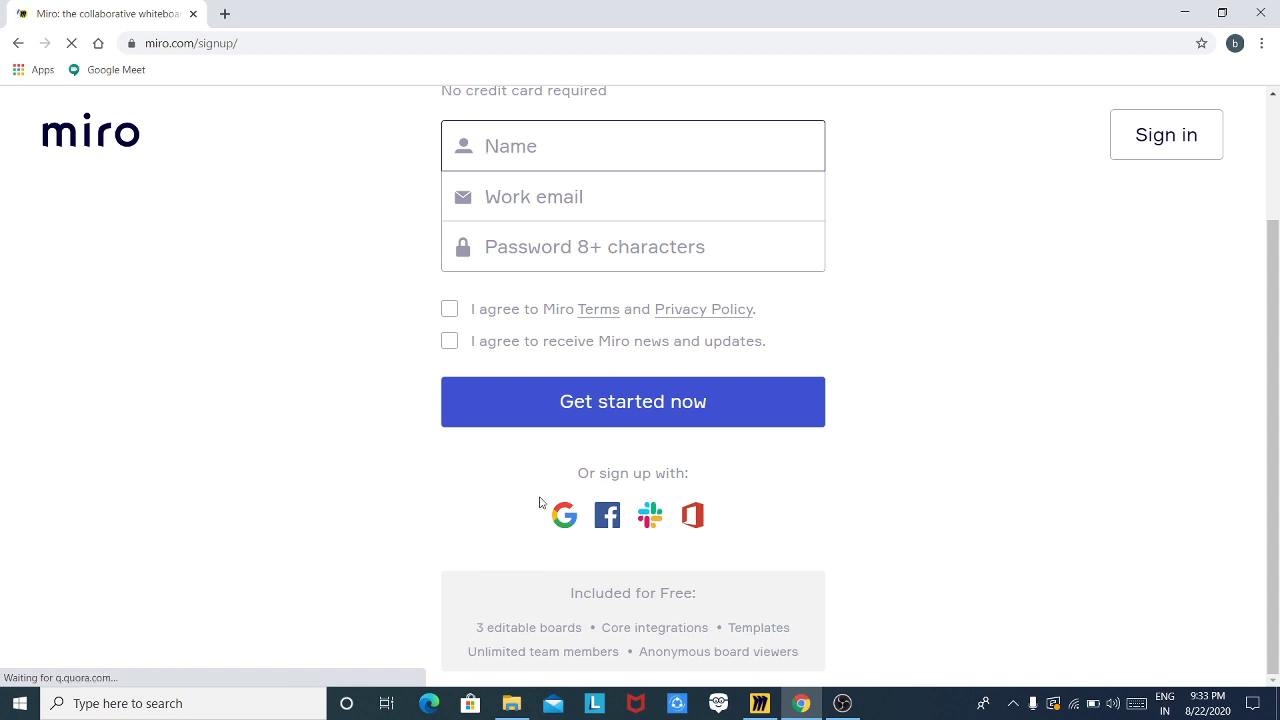
pyautogui.click(565, 517)
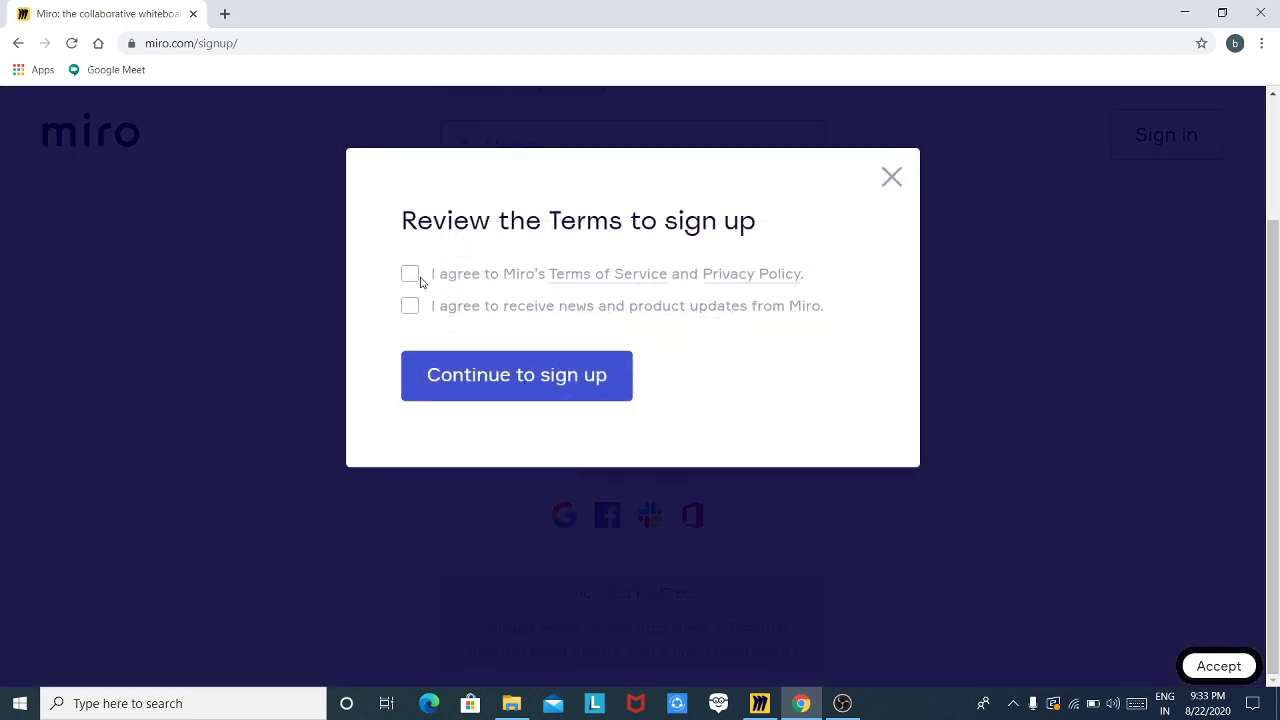
pyautogui.click(410, 274)
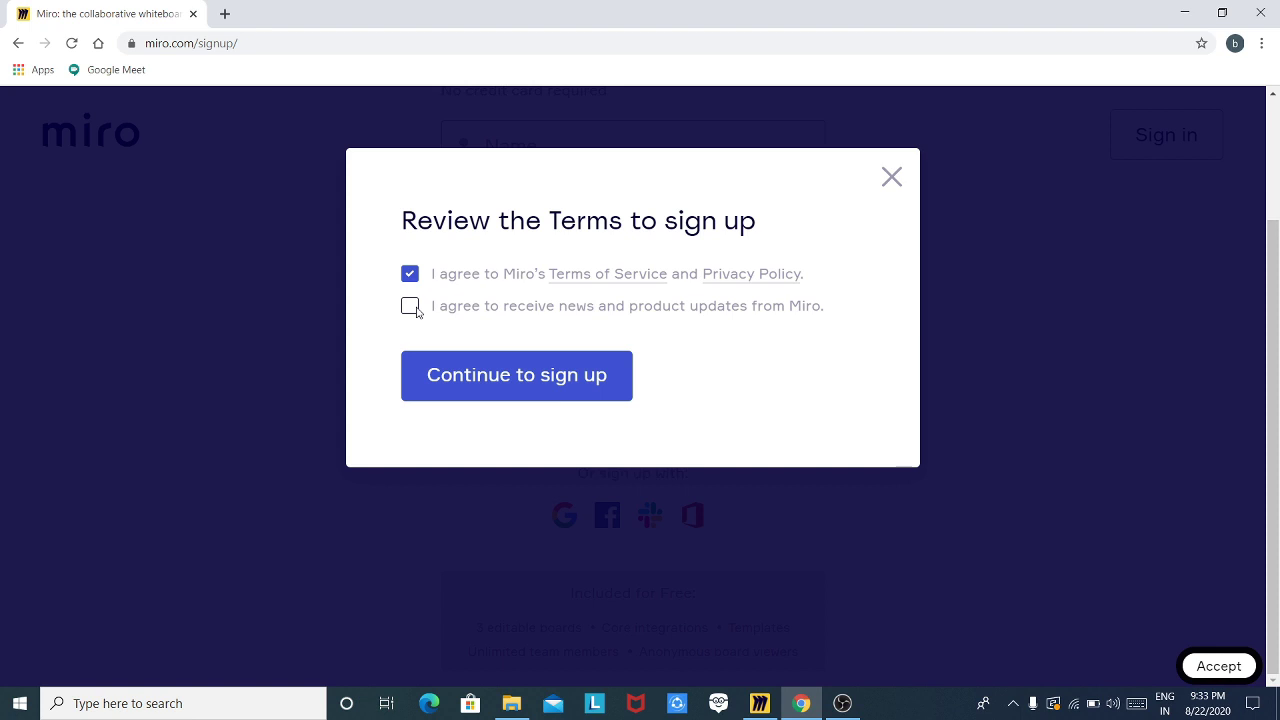
pyautogui.click(412, 308)
pyautogui.click(469, 381)
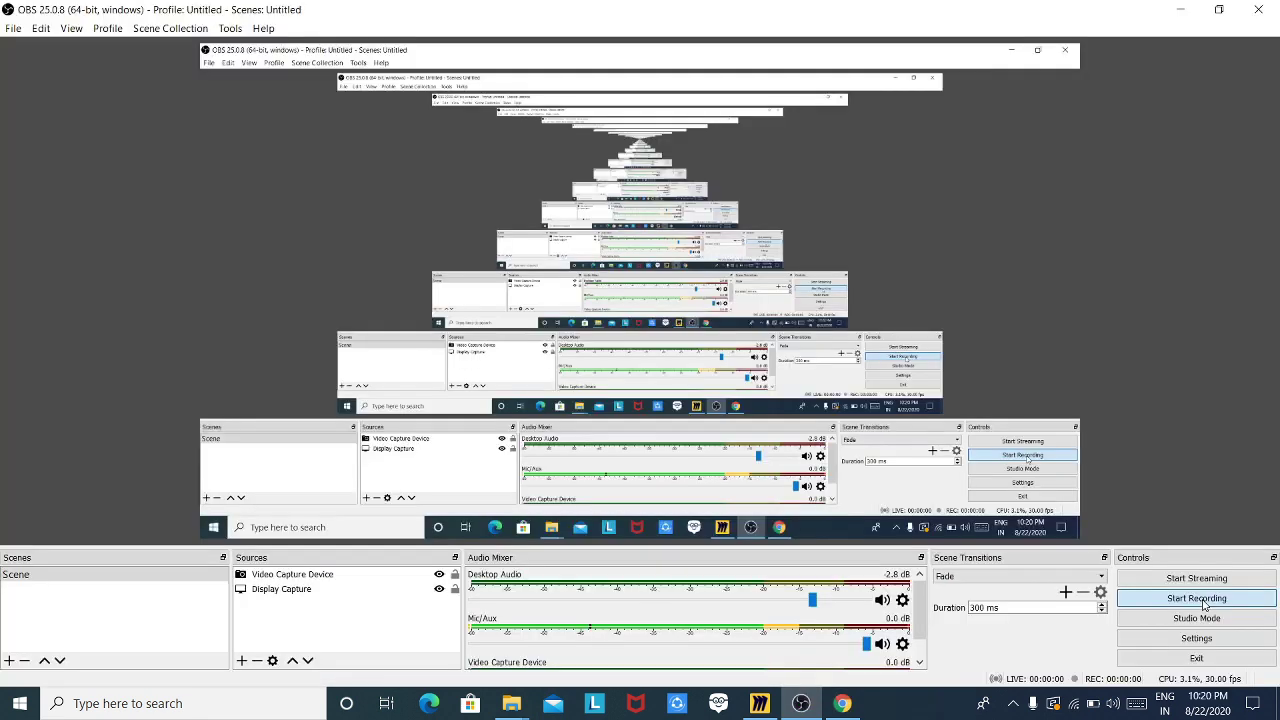
# Step: Start recording in OBS and switch to the untitled Miro whiteboard in Chrome
pyautogui.click(1200, 598)
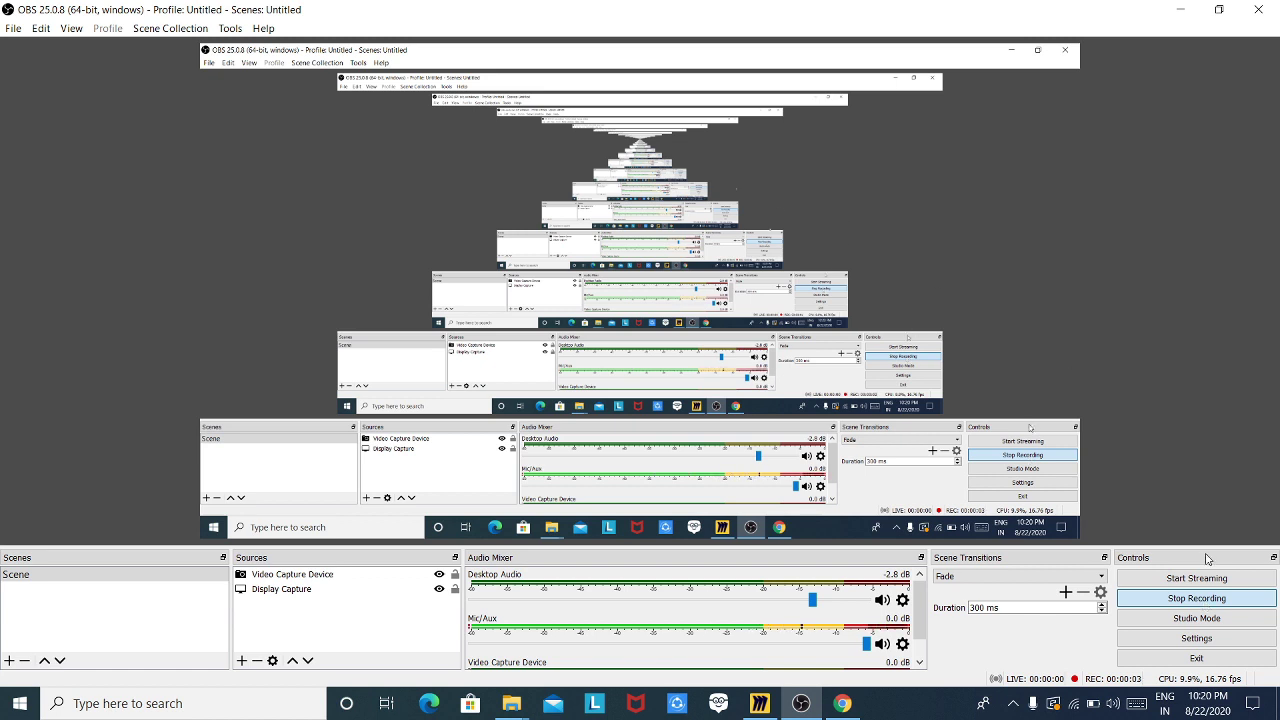
pyautogui.moveTo(845, 703)
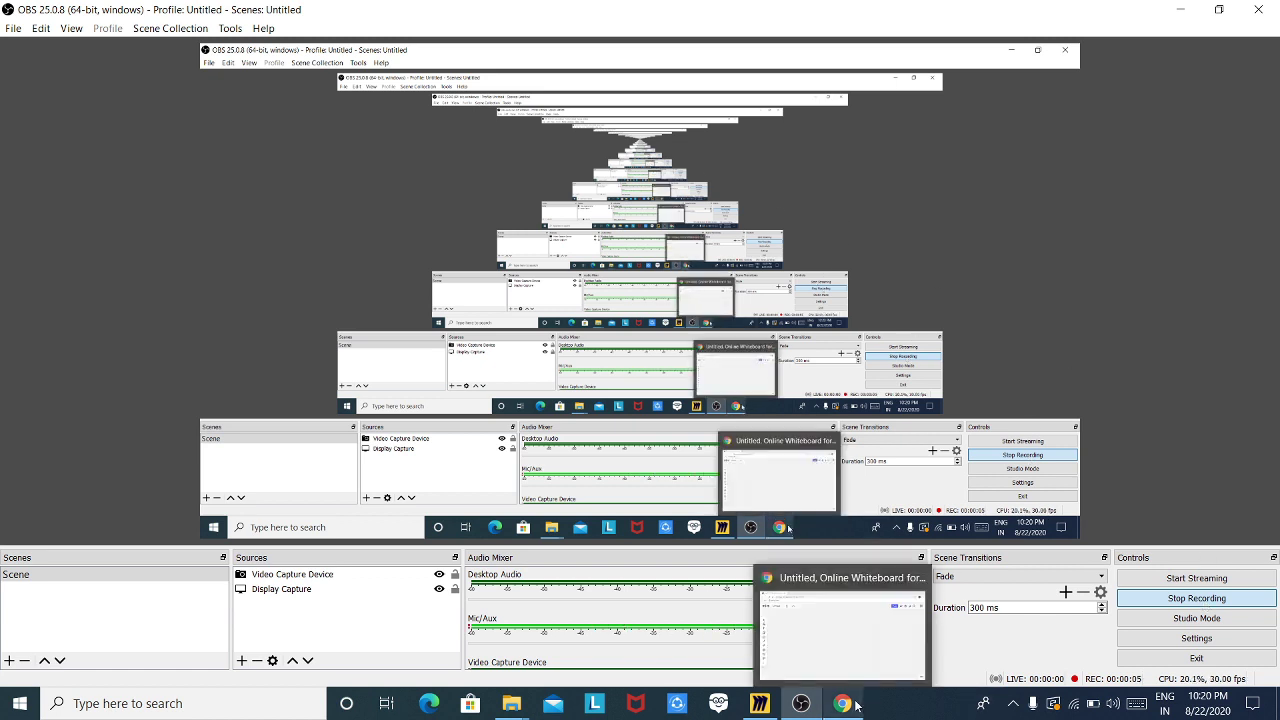
pyautogui.click(790, 520)
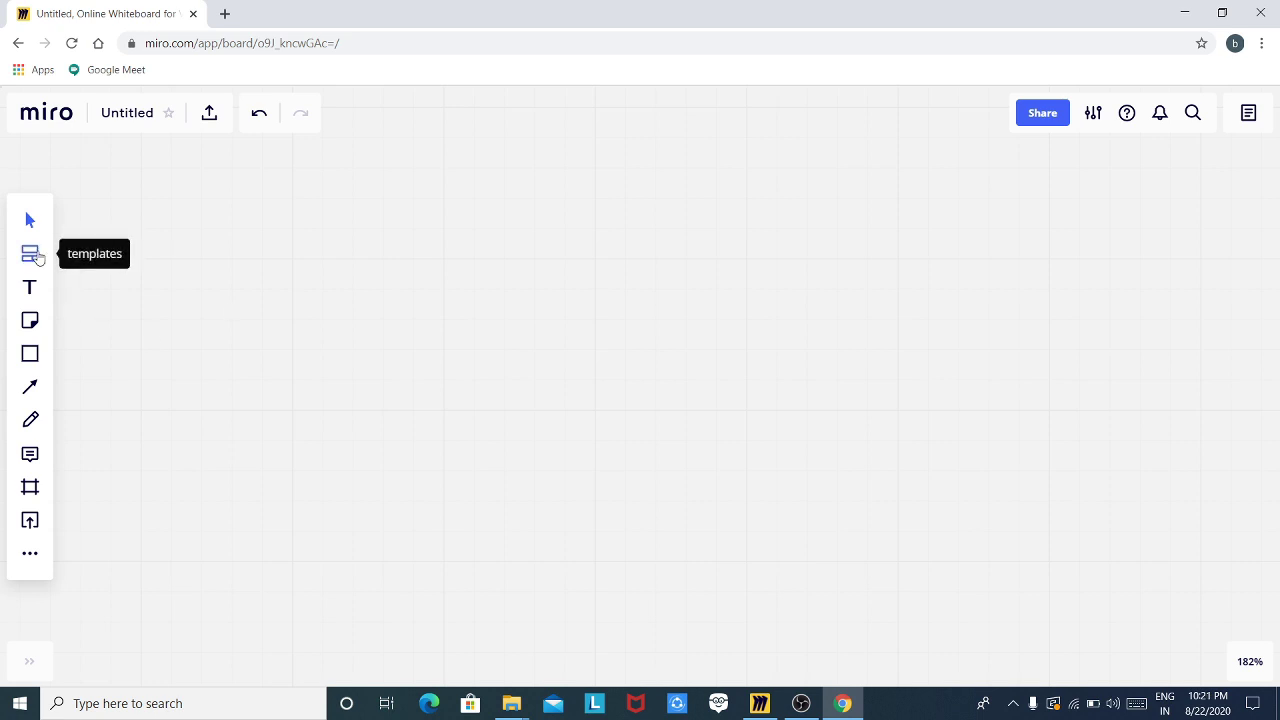
# Step: Add the Mind Map template from Mapping & Diagramming to the board and deselect it
pyautogui.click(36, 256)
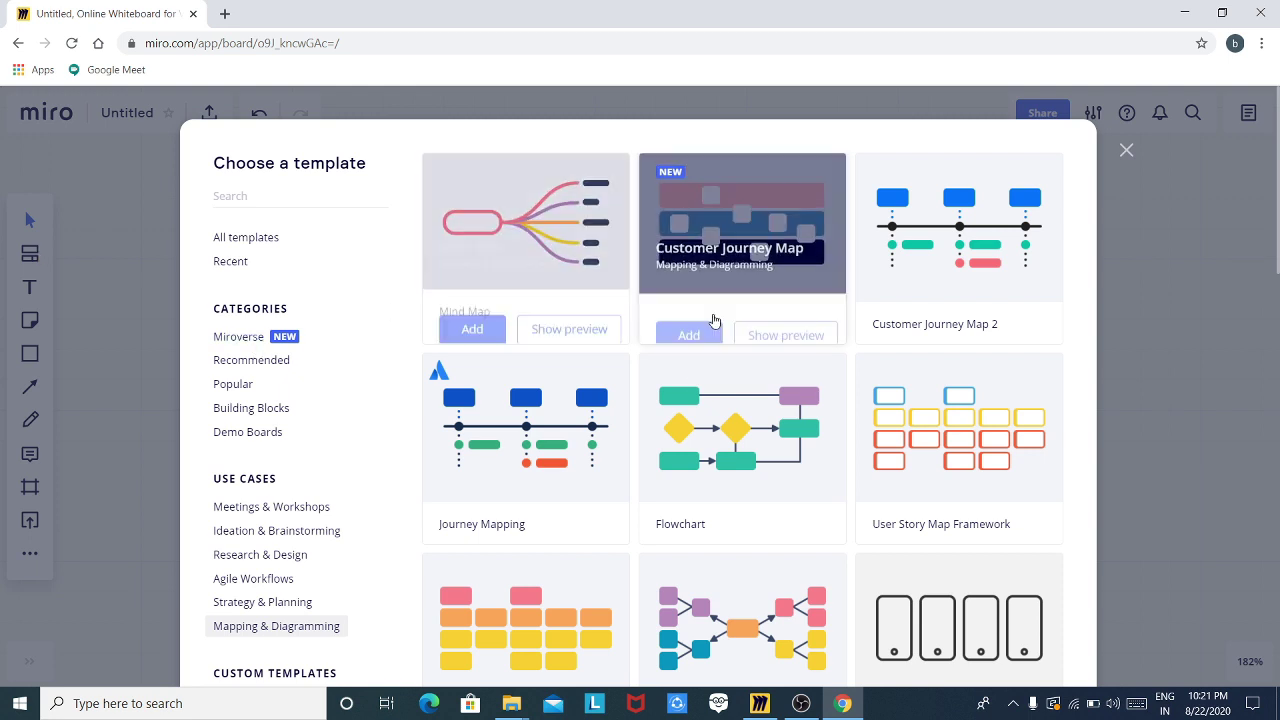
pyautogui.moveTo(693, 385)
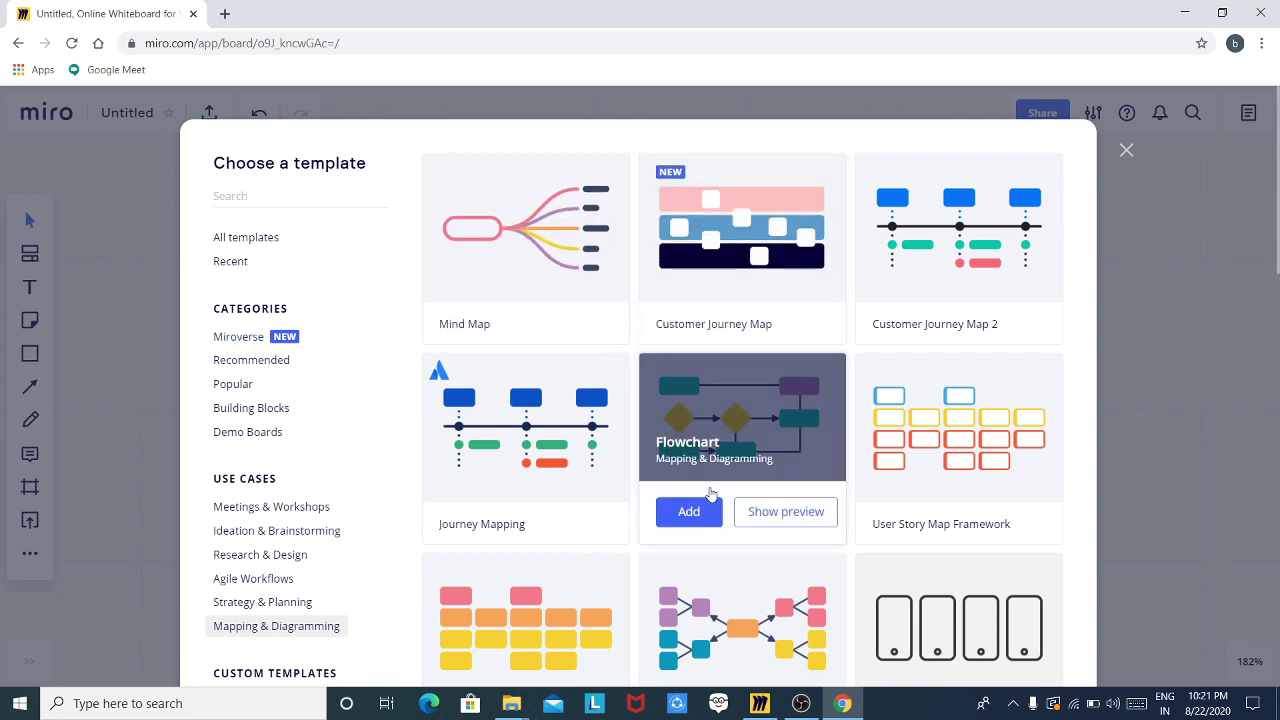
pyautogui.scroll(-5, 710, 493)
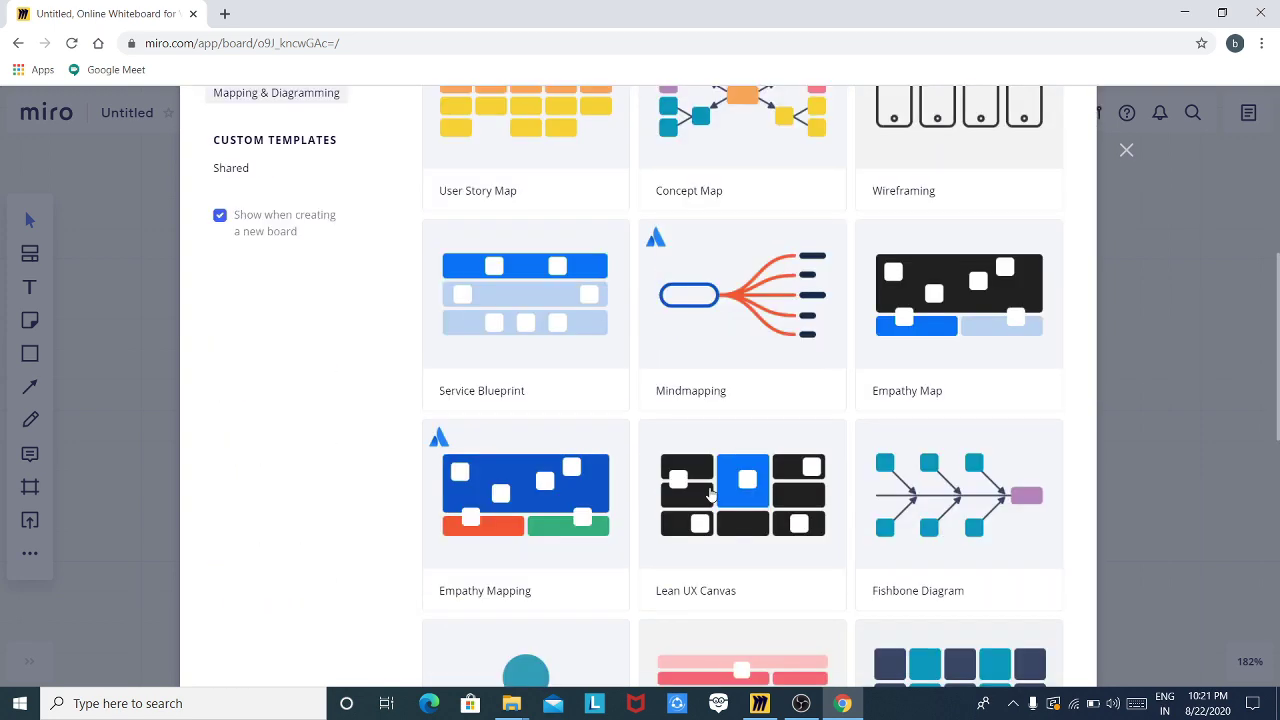
pyautogui.scroll(5, 710, 493)
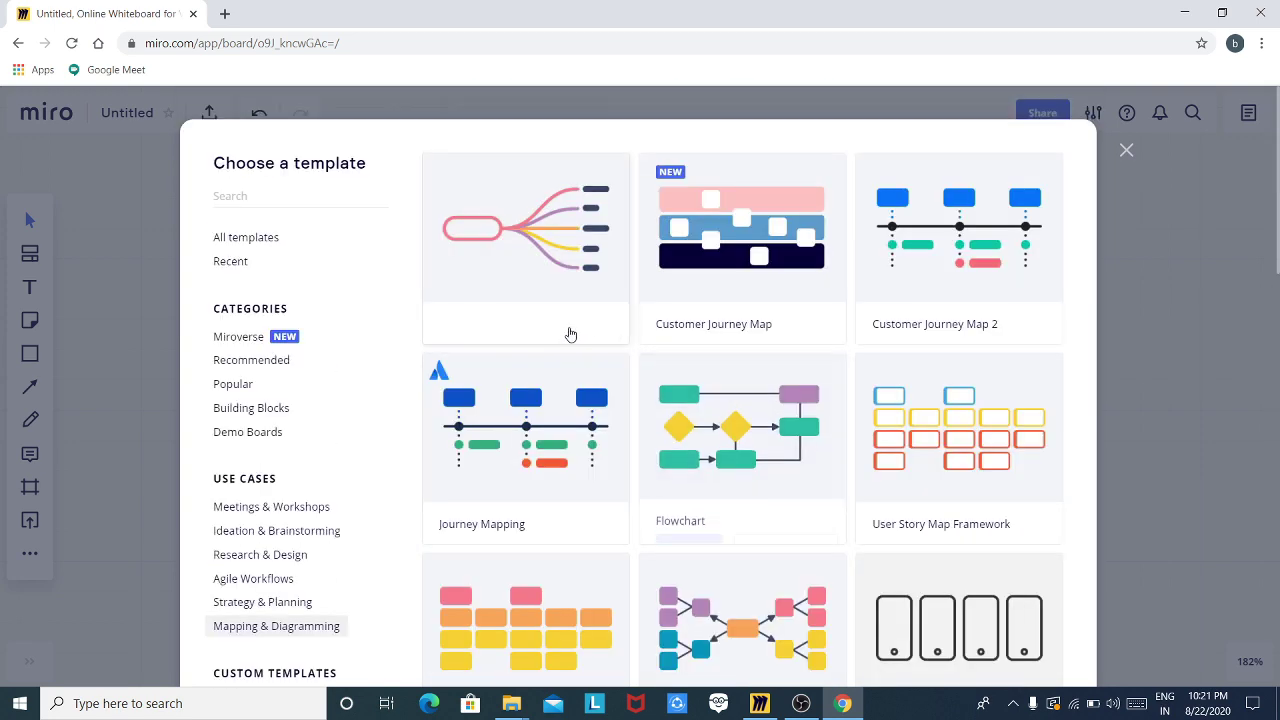
pyautogui.moveTo(563, 326)
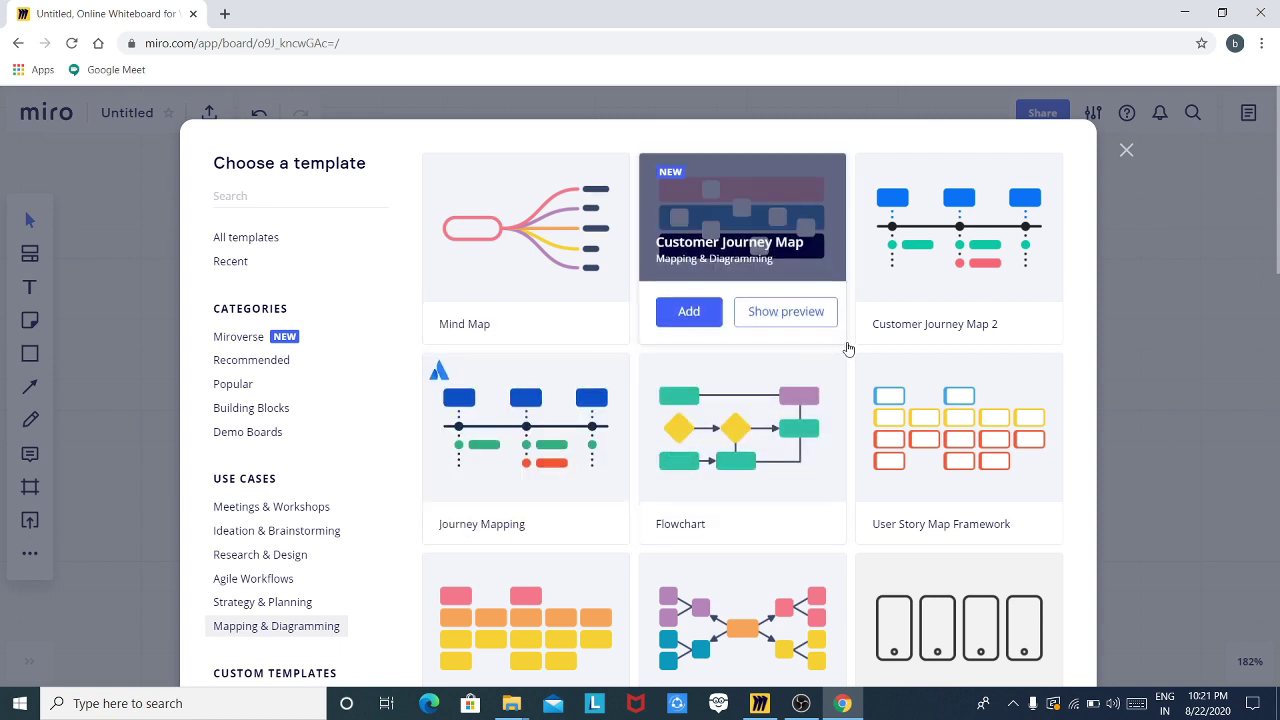
pyautogui.moveTo(503, 310)
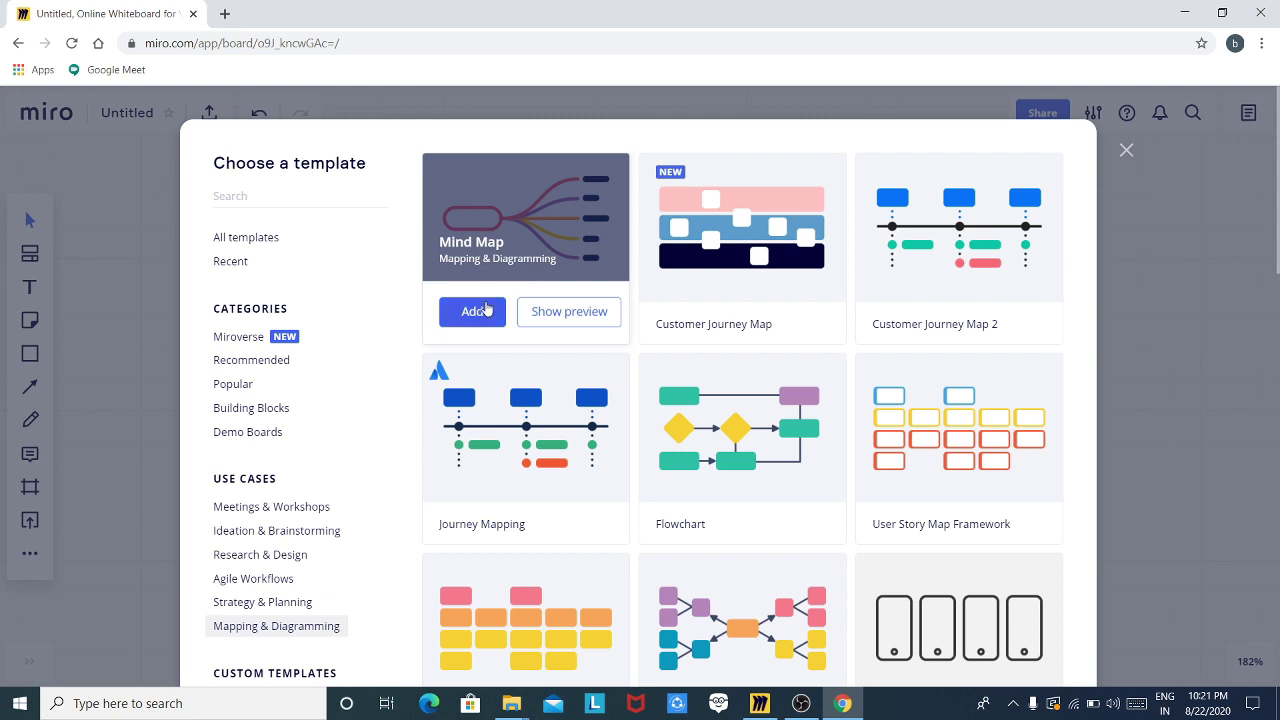
pyautogui.click(481, 313)
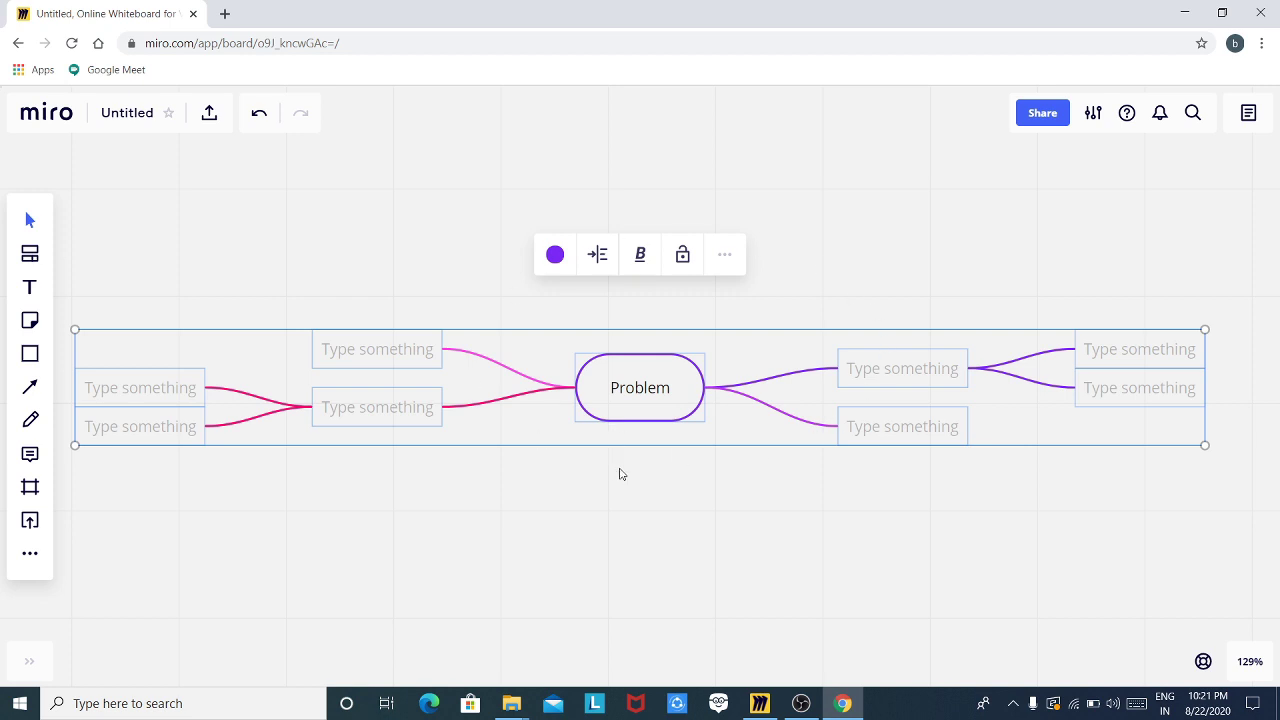
pyautogui.click(619, 474)
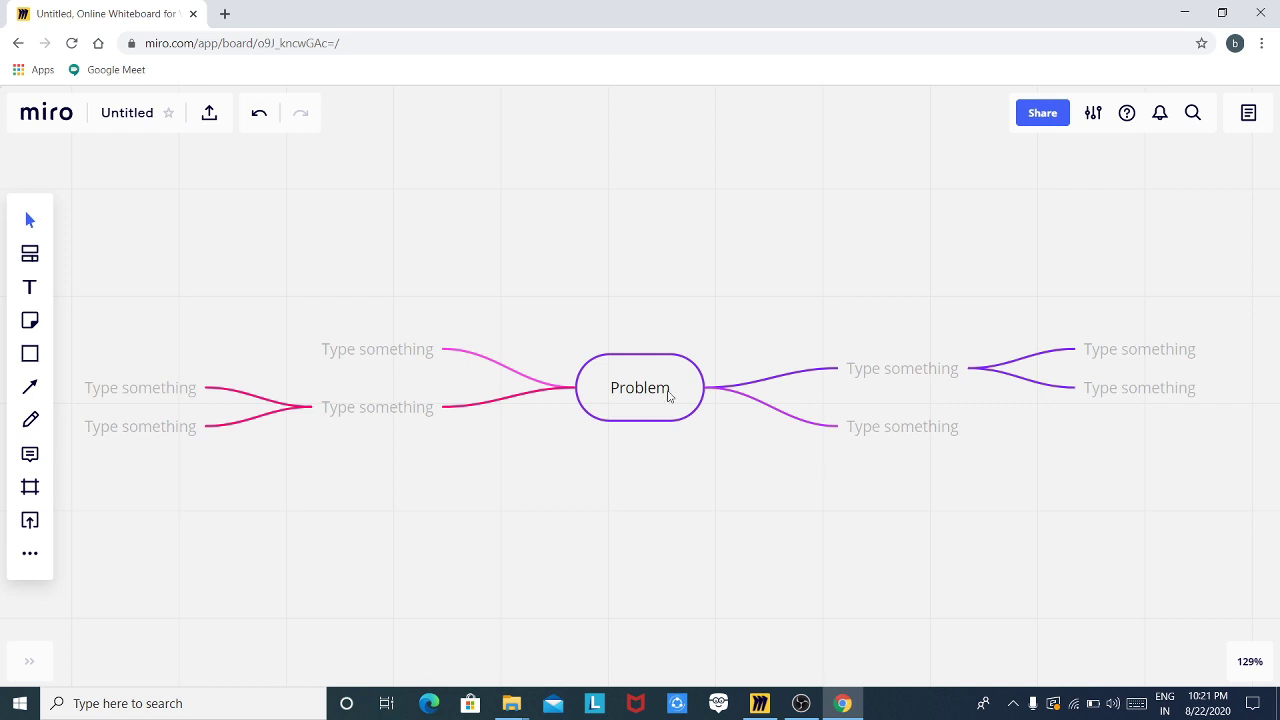
# Step: Delete both branches on the left side of the mind map's Problem node, including their sub-branches
pyautogui.click(669, 397)
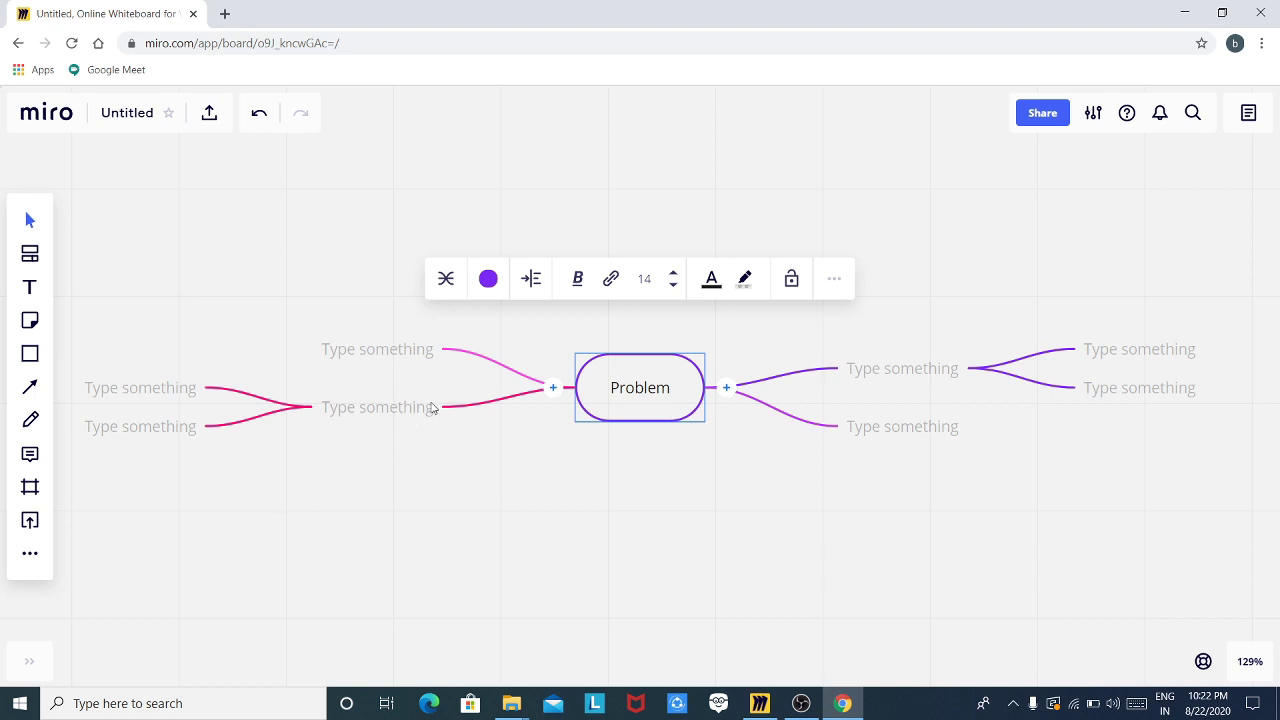
pyautogui.hotkey('ctrl', 'z')
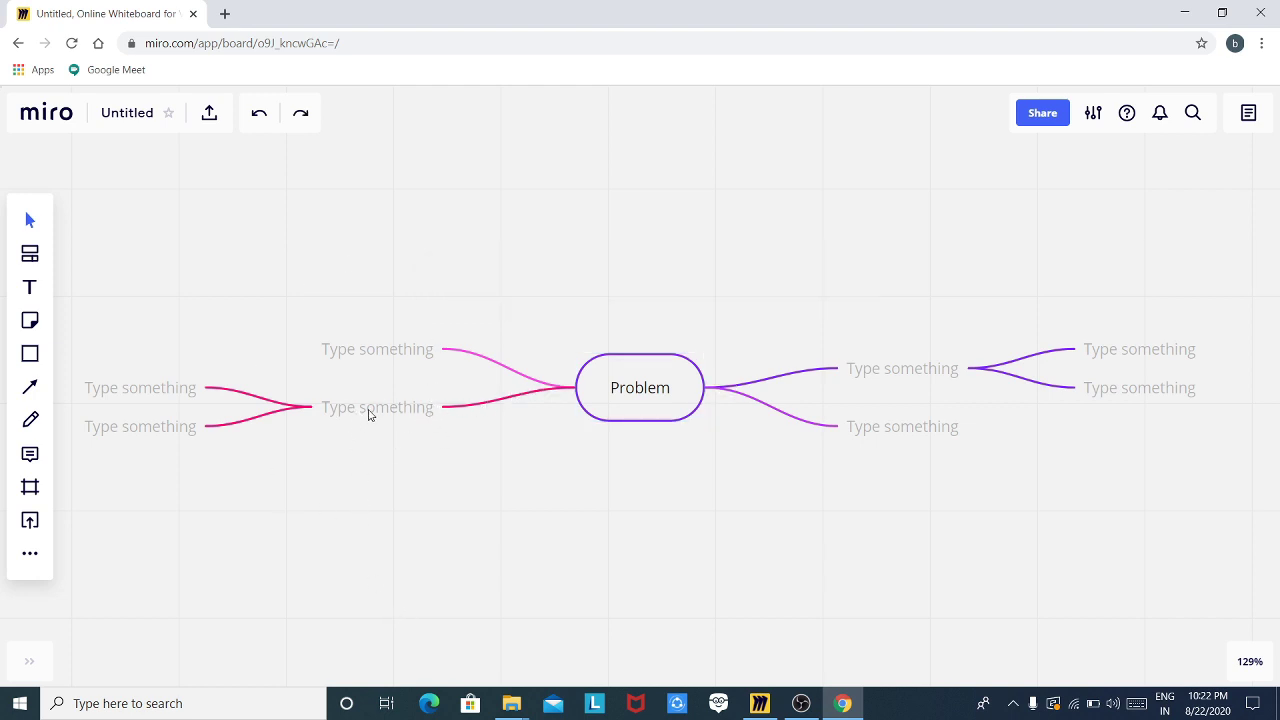
pyautogui.click(370, 413)
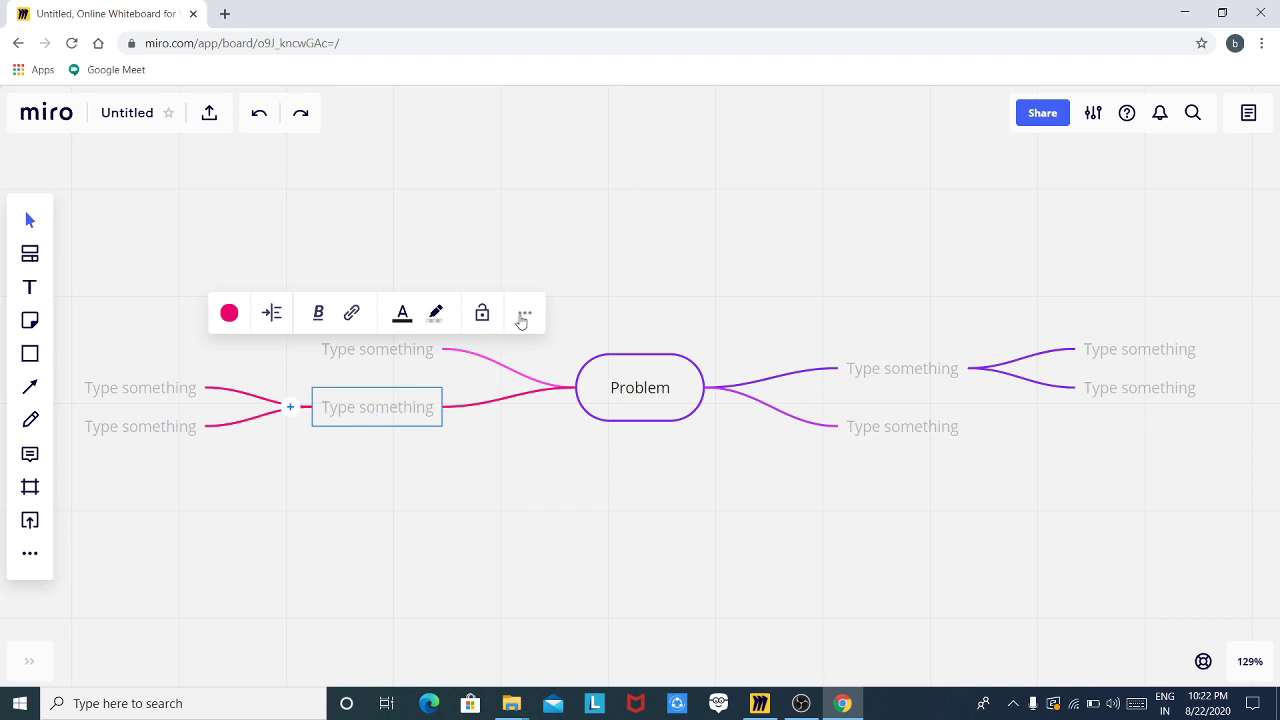
pyautogui.click(523, 317)
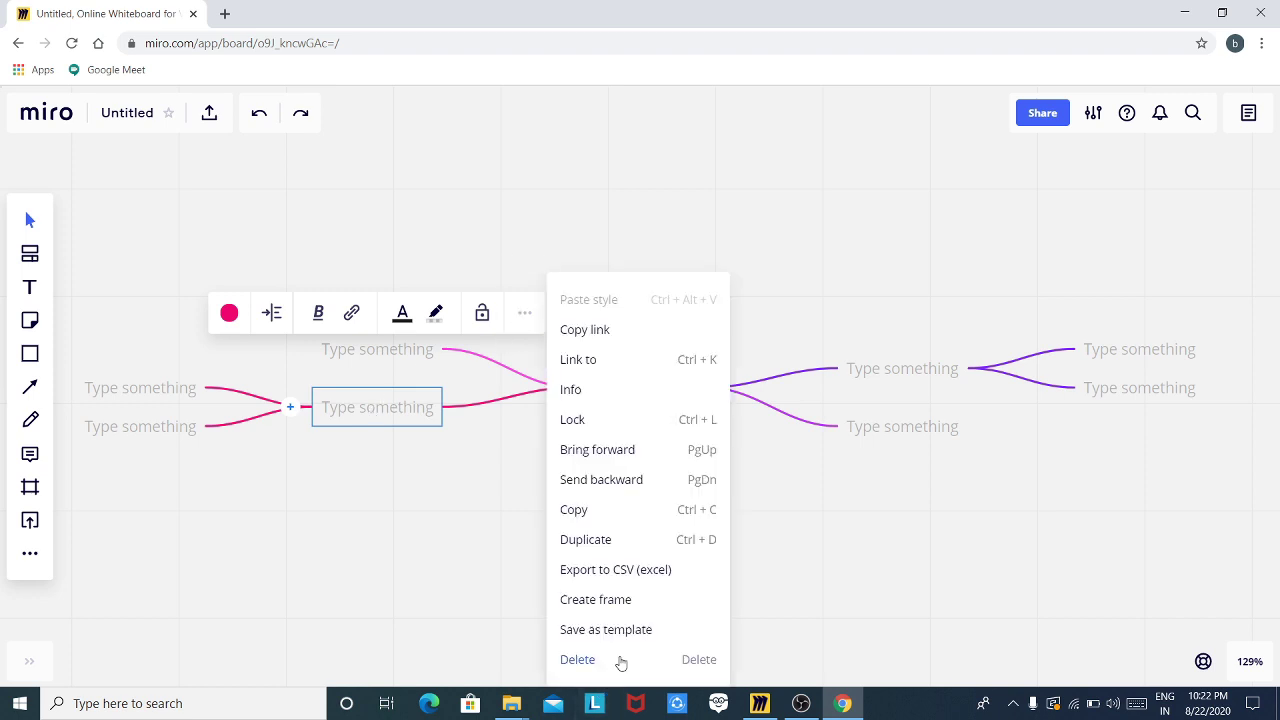
pyautogui.click(617, 662)
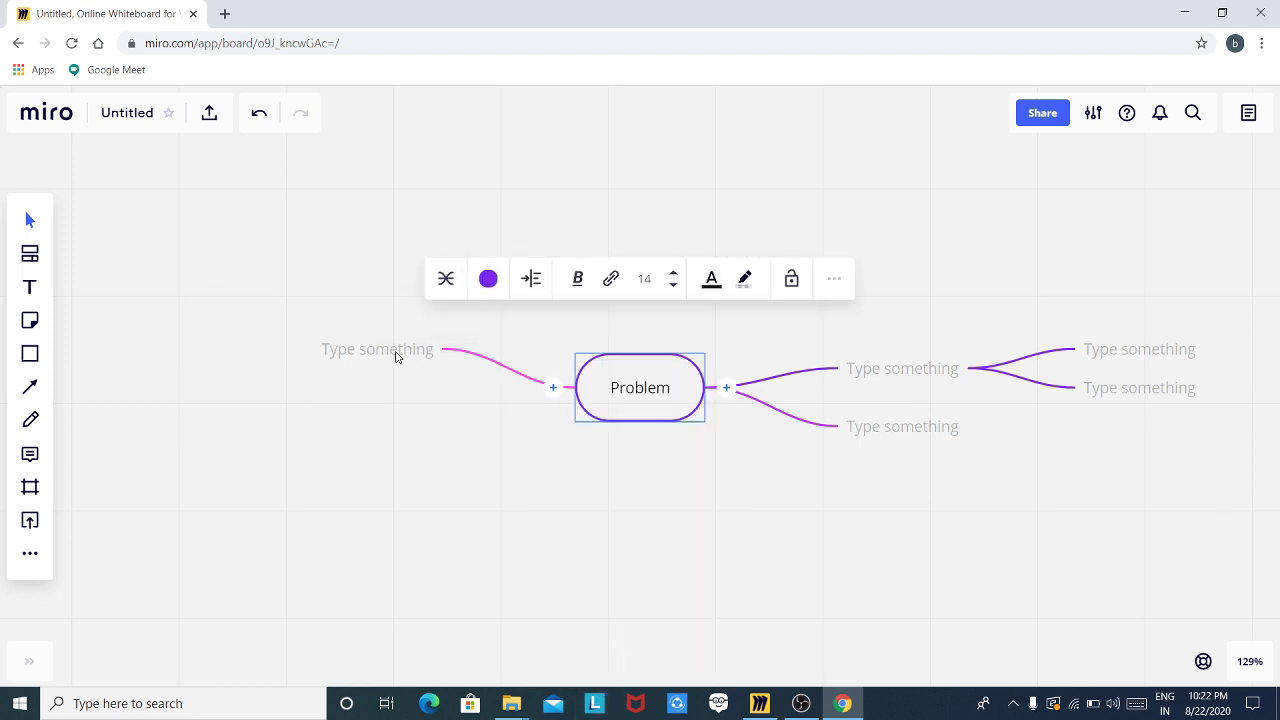
pyautogui.click(396, 357)
pyautogui.click(524, 255)
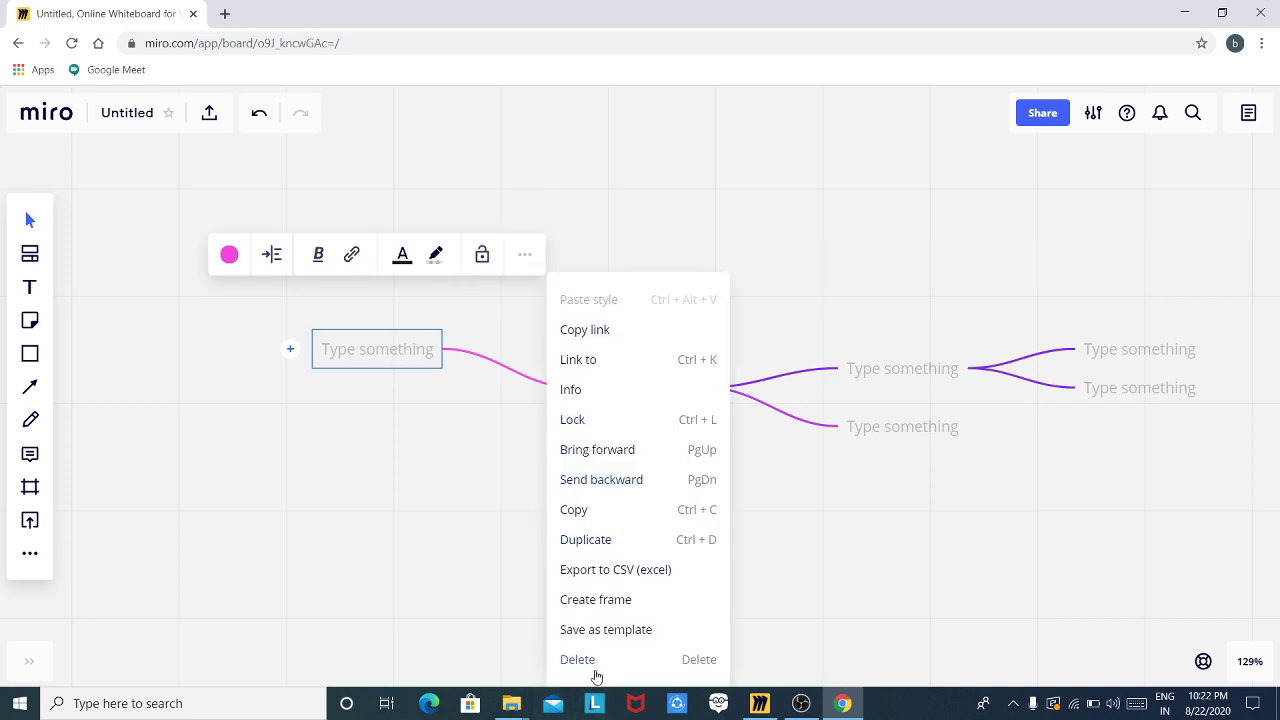
pyautogui.click(596, 672)
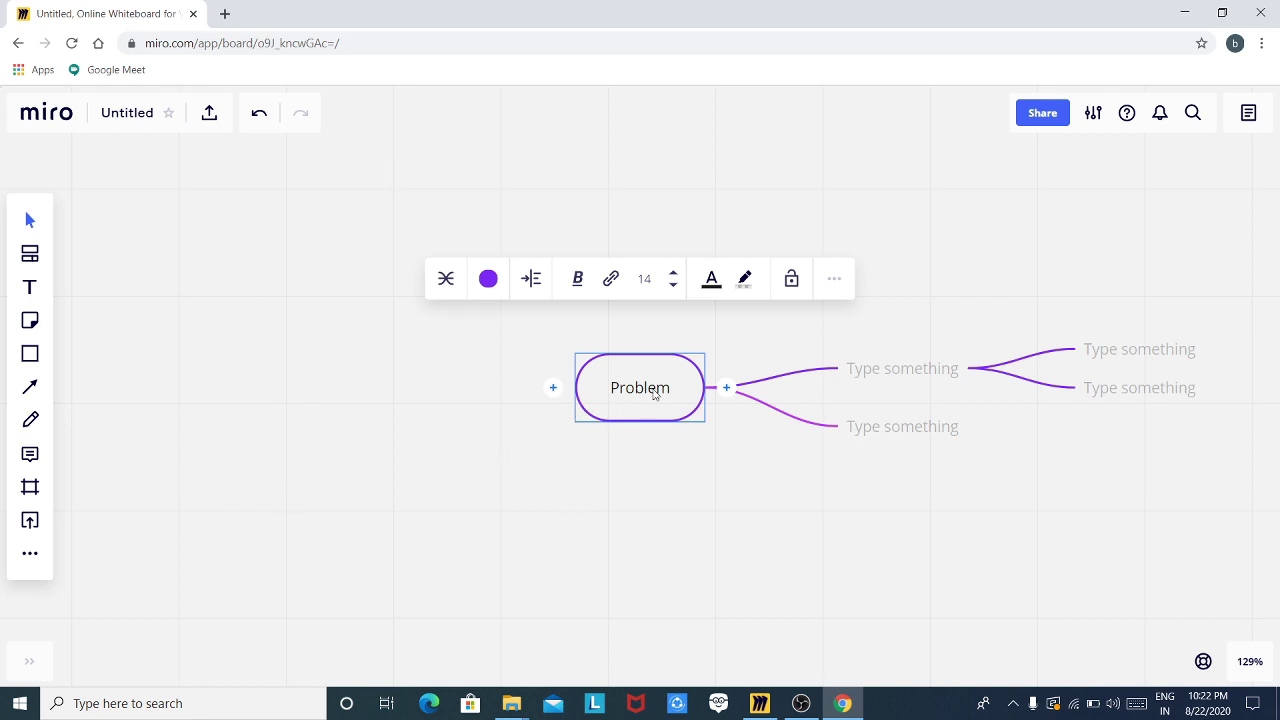
# Step: Move the mind map to the left part of the board and change its central node's text to "Birthday"
pyautogui.moveTo(655, 395); pyautogui.dragTo(197, 367)
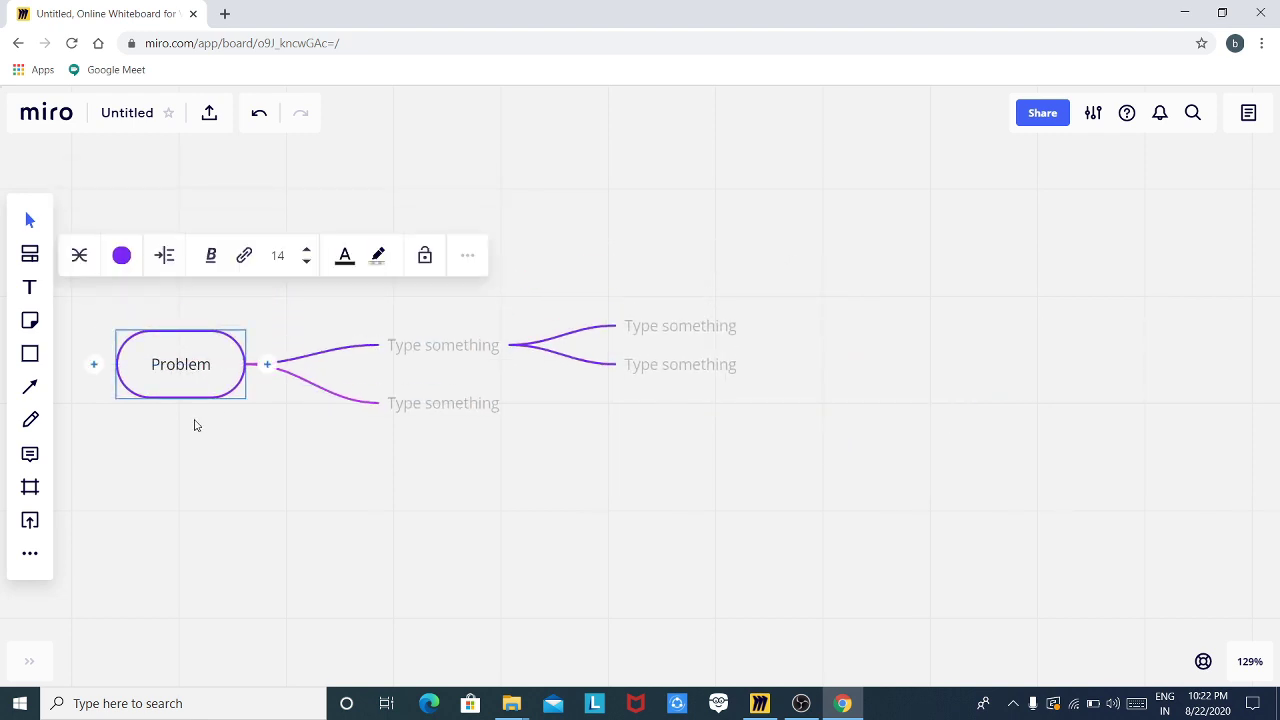
pyautogui.doubleClick(205, 370)
pyautogui.press('BackSpace')
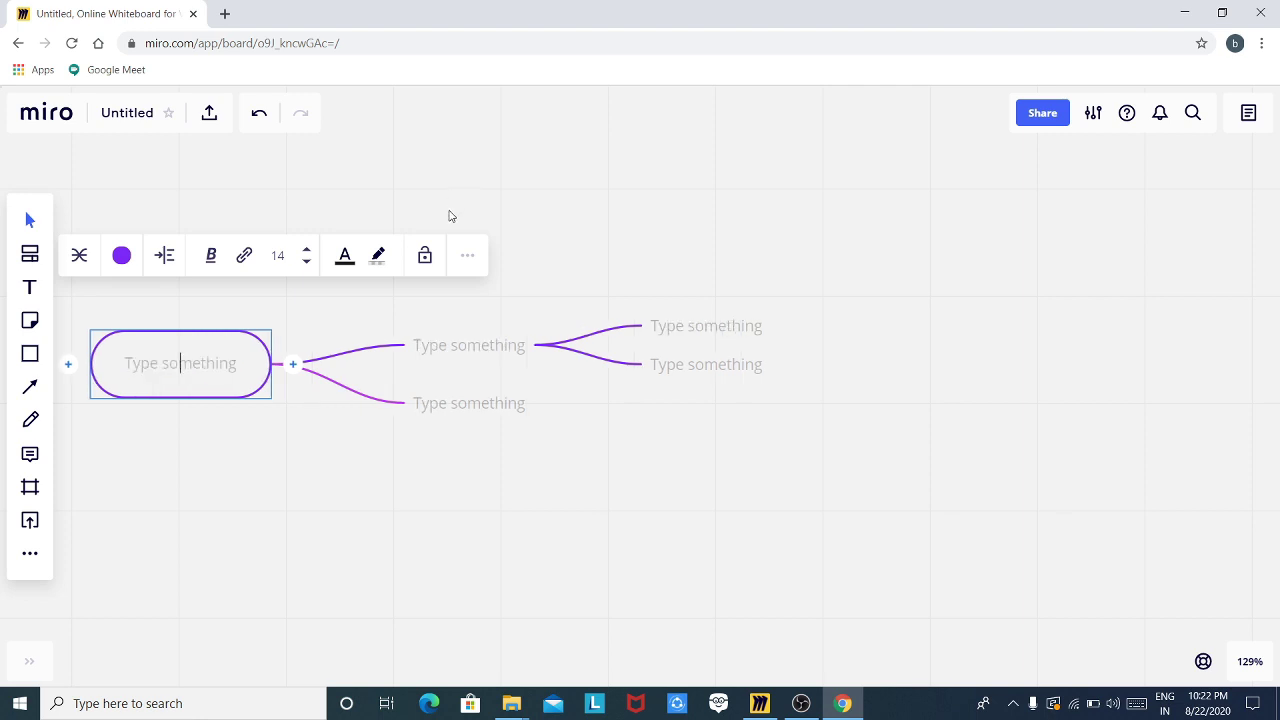
pyautogui.write('Birt')
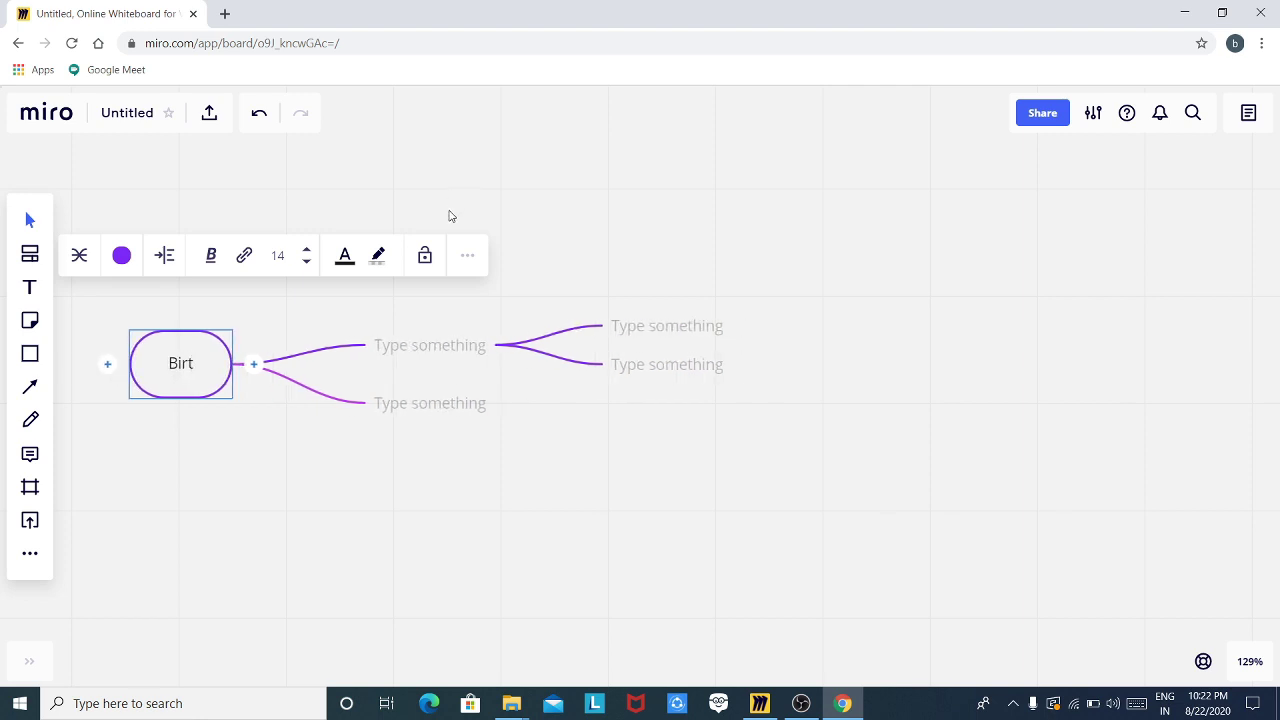
pyautogui.write('hh')
pyautogui.press('BackSpace')
pyautogui.write('day')
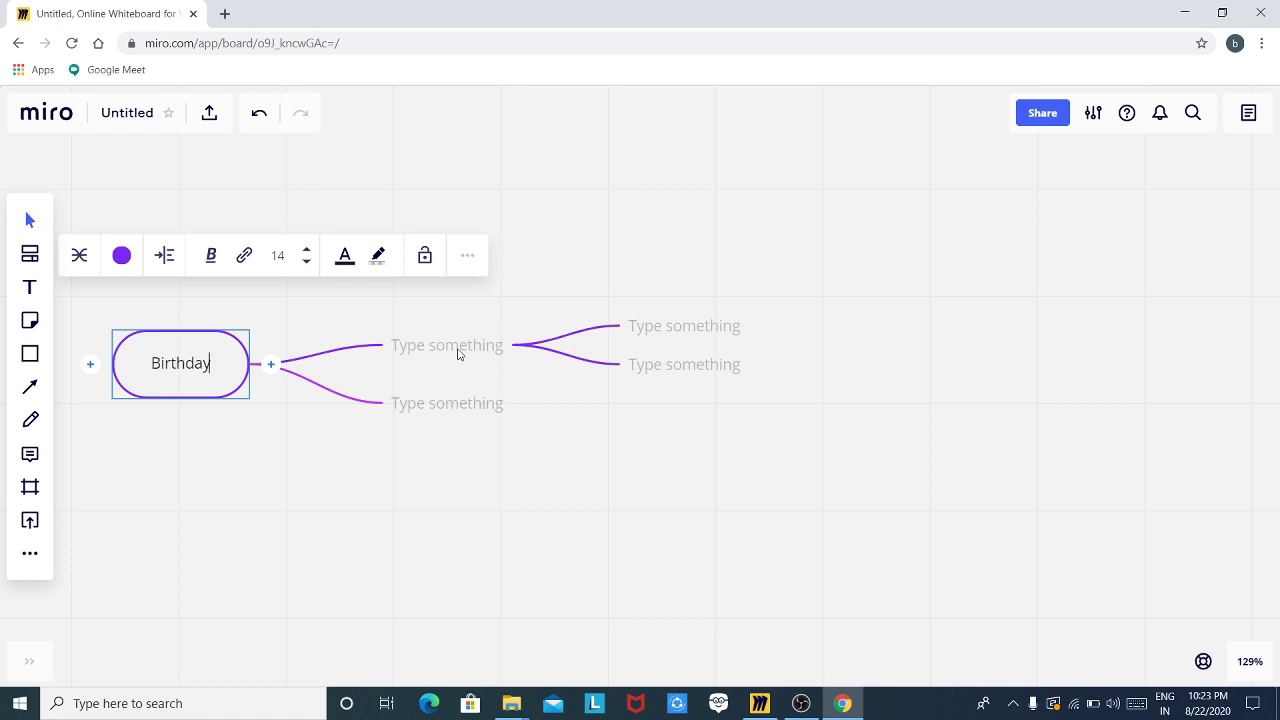
# Step: Label the upper branch of the Birthday node "Cake"
pyautogui.click(458, 354)
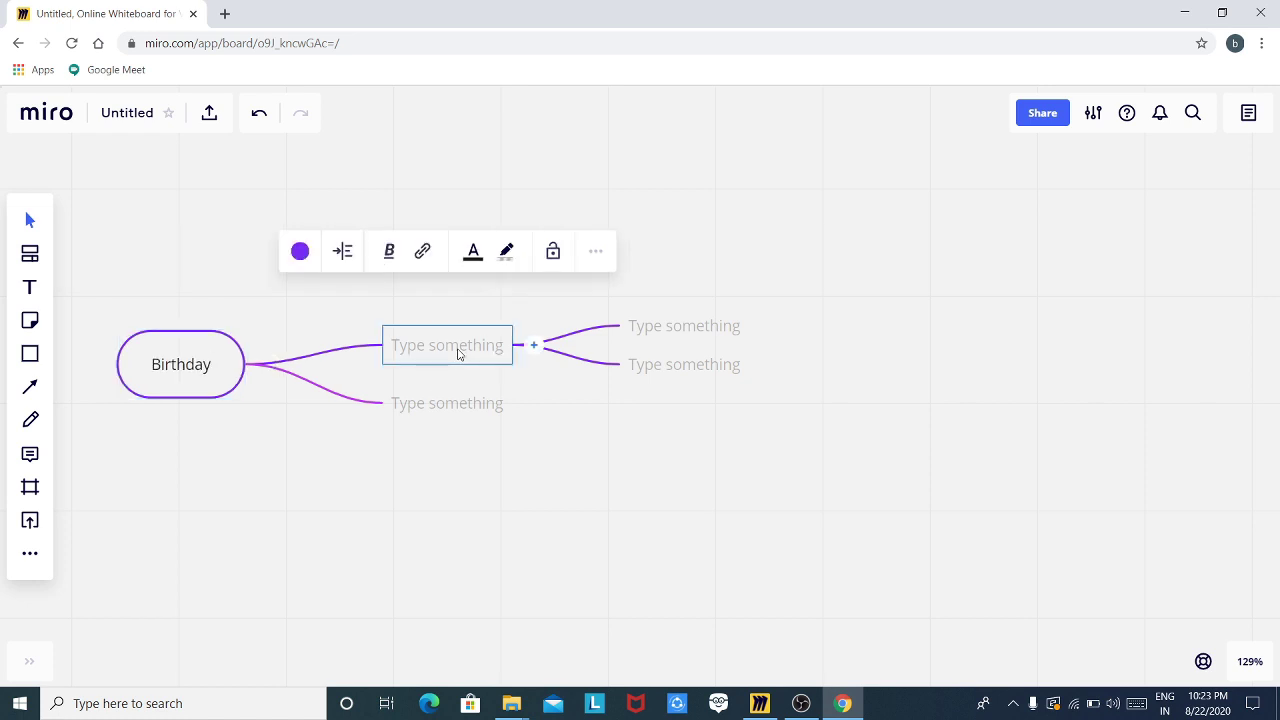
pyautogui.click(458, 354)
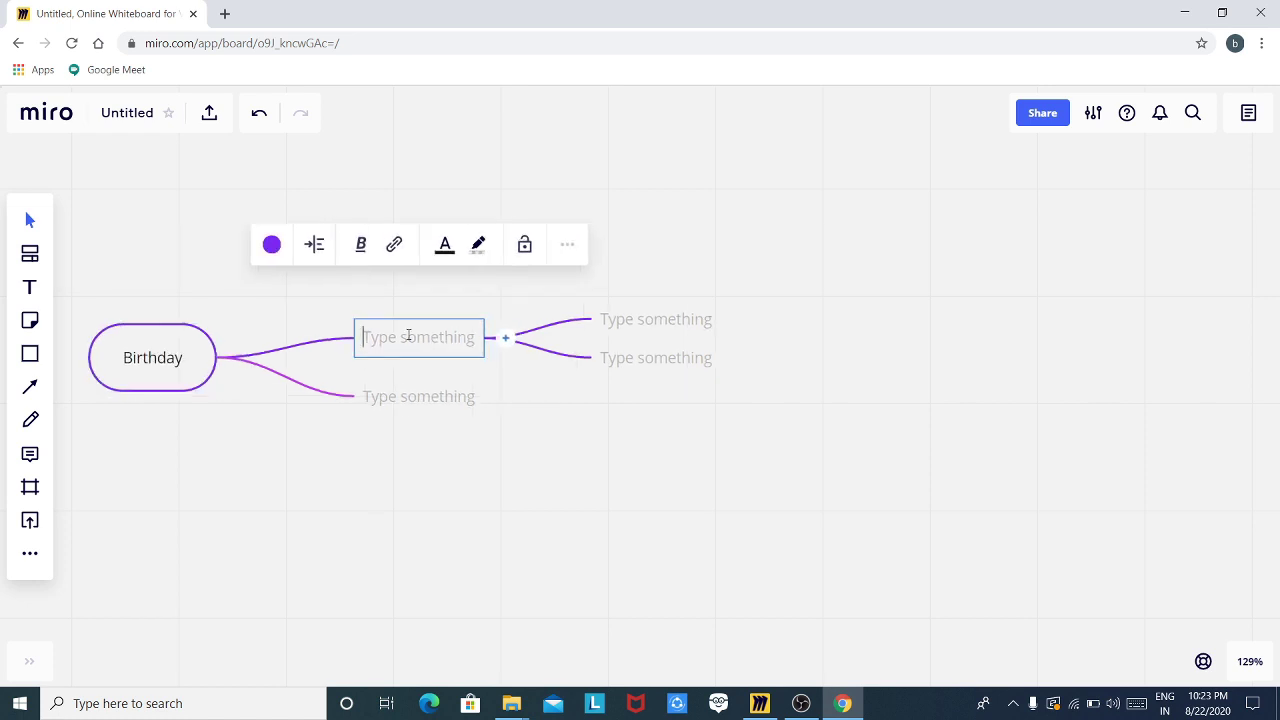
pyautogui.write('Cake')
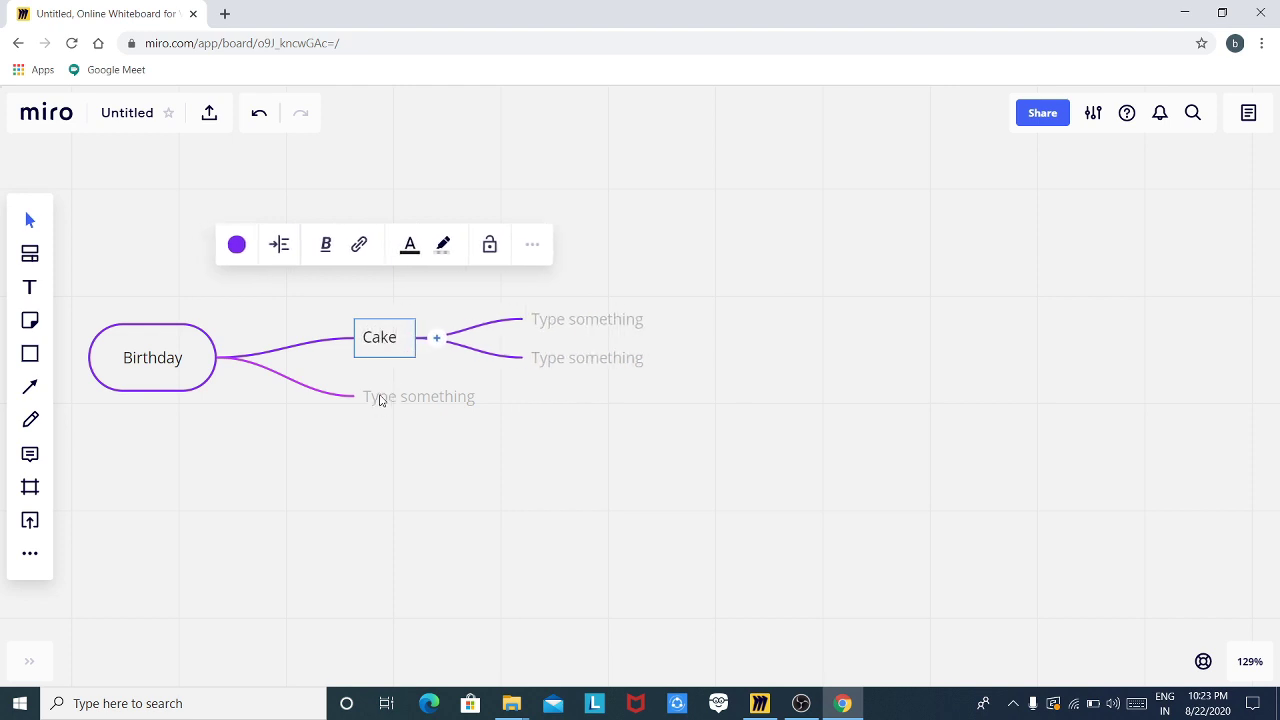
# Step: Label the Birthday node's lower branch "Invitation" and add a third branch labelled "Dinner" below it
pyautogui.click(381, 397)
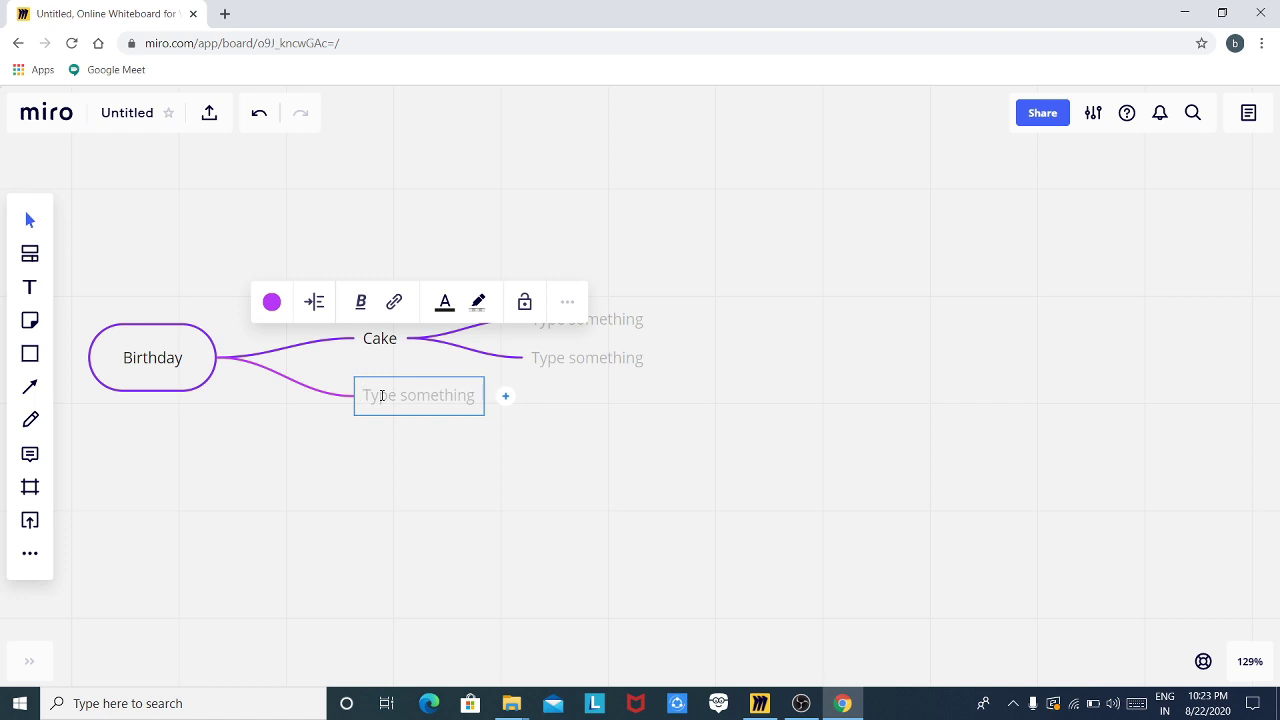
pyautogui.write('Inv')
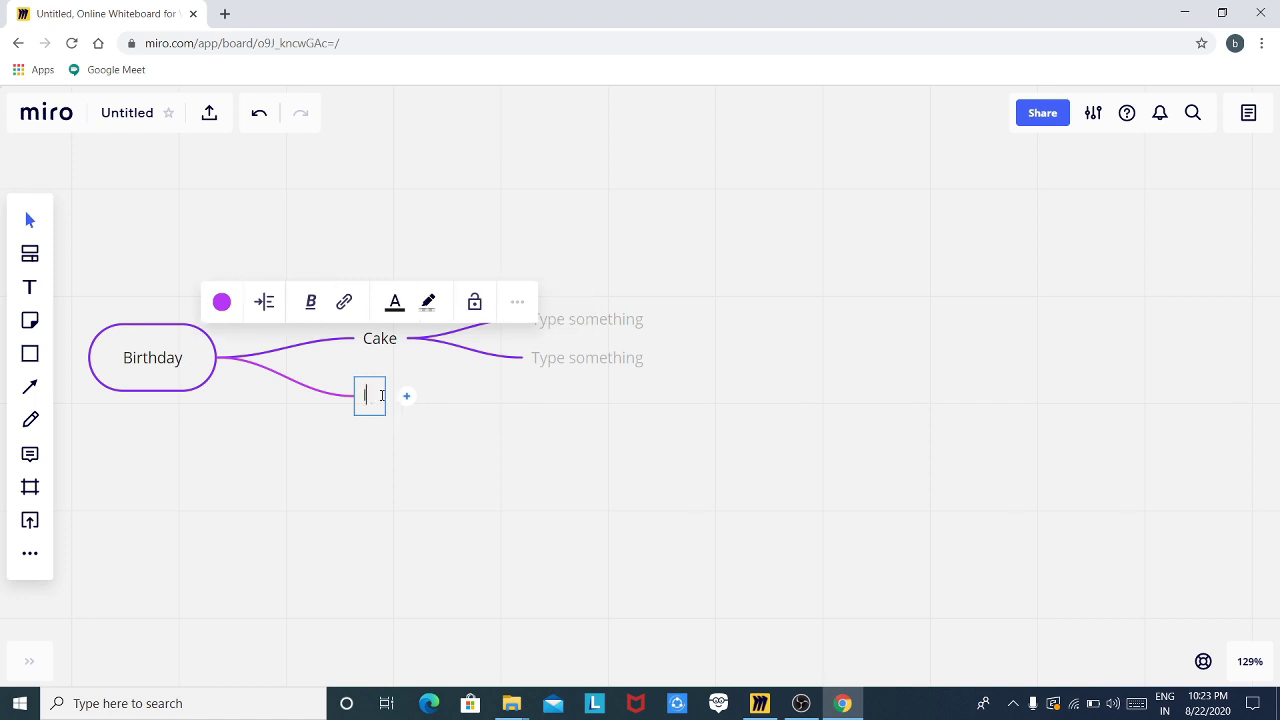
pyautogui.write('itation')
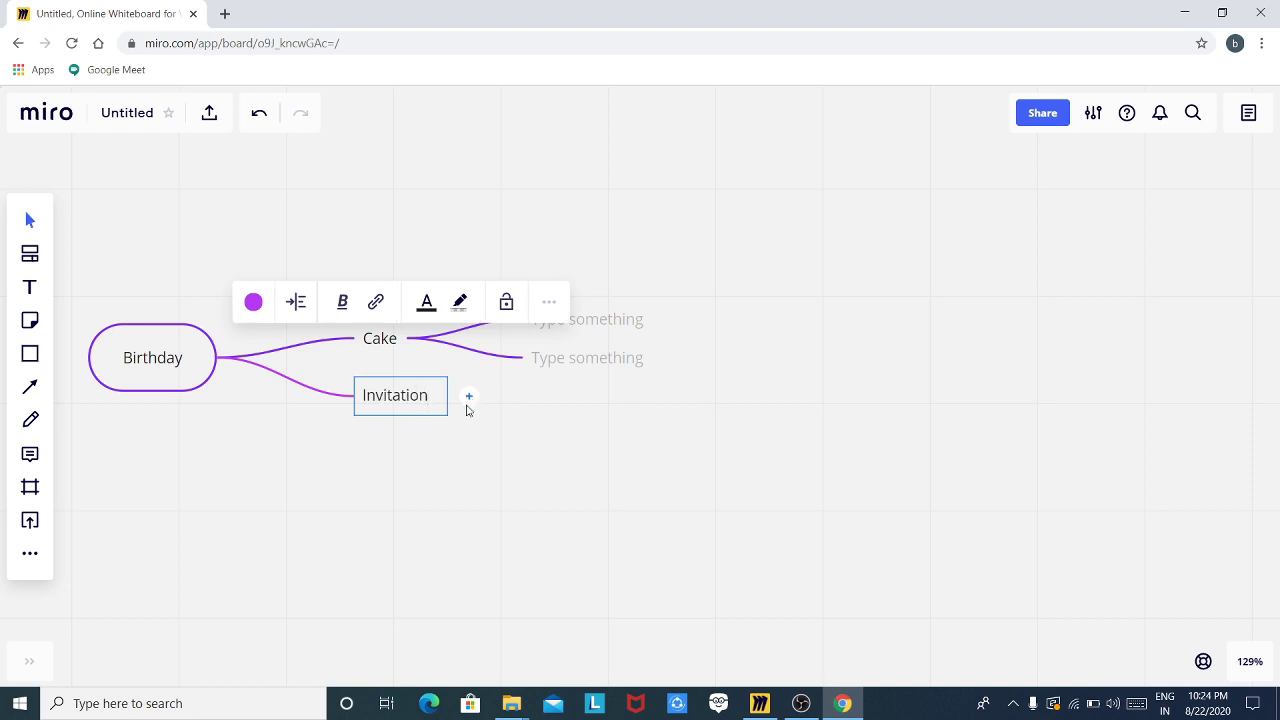
pyautogui.press('Return')
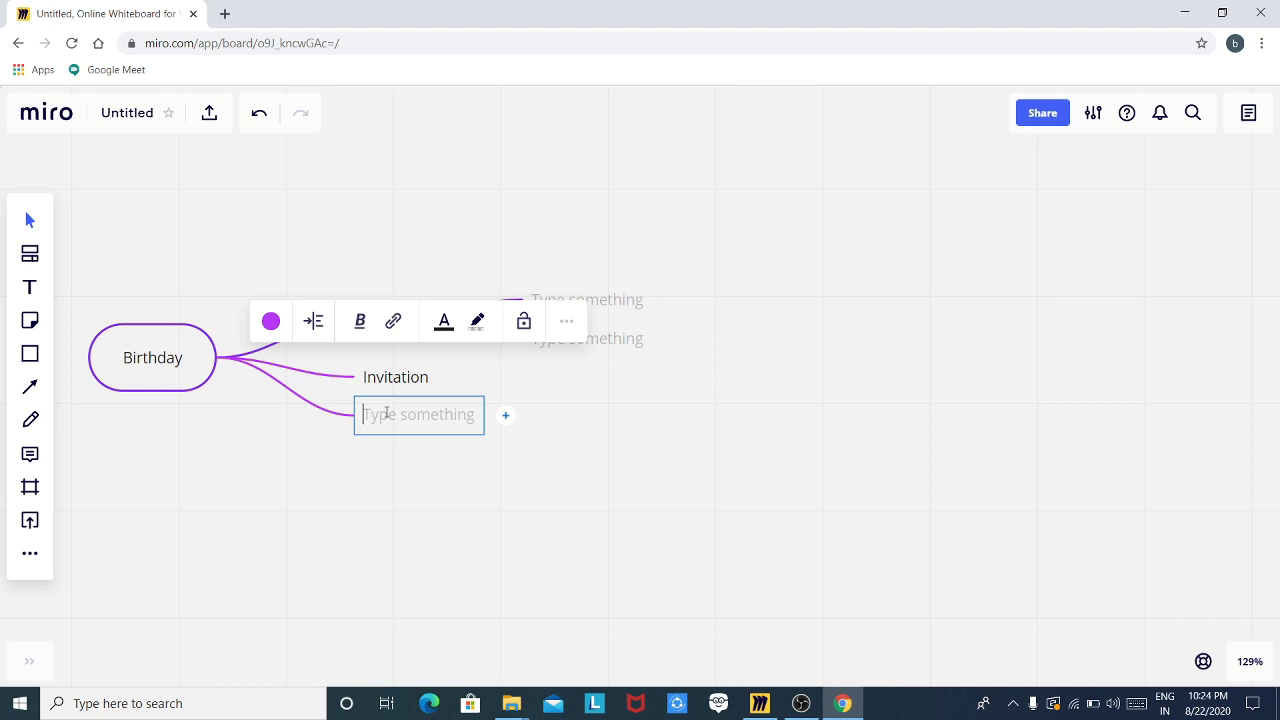
pyautogui.write('Dinner')
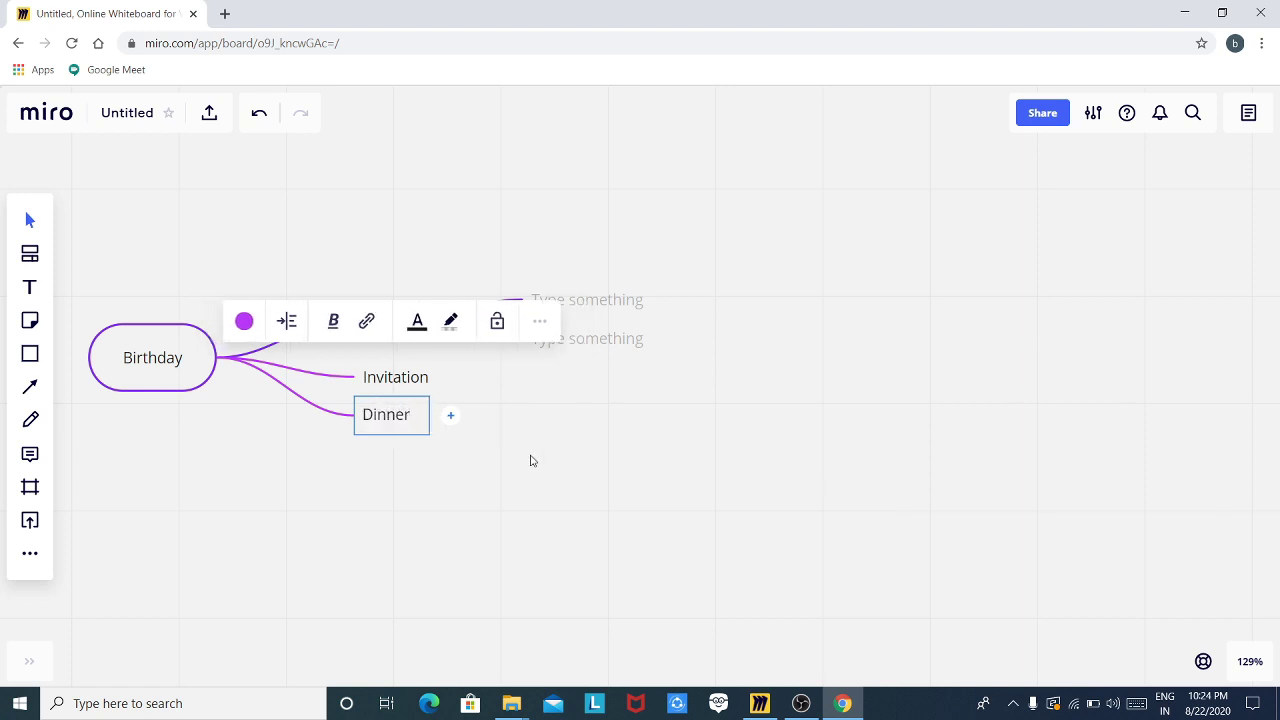
pyautogui.doubleClick(731, 150)
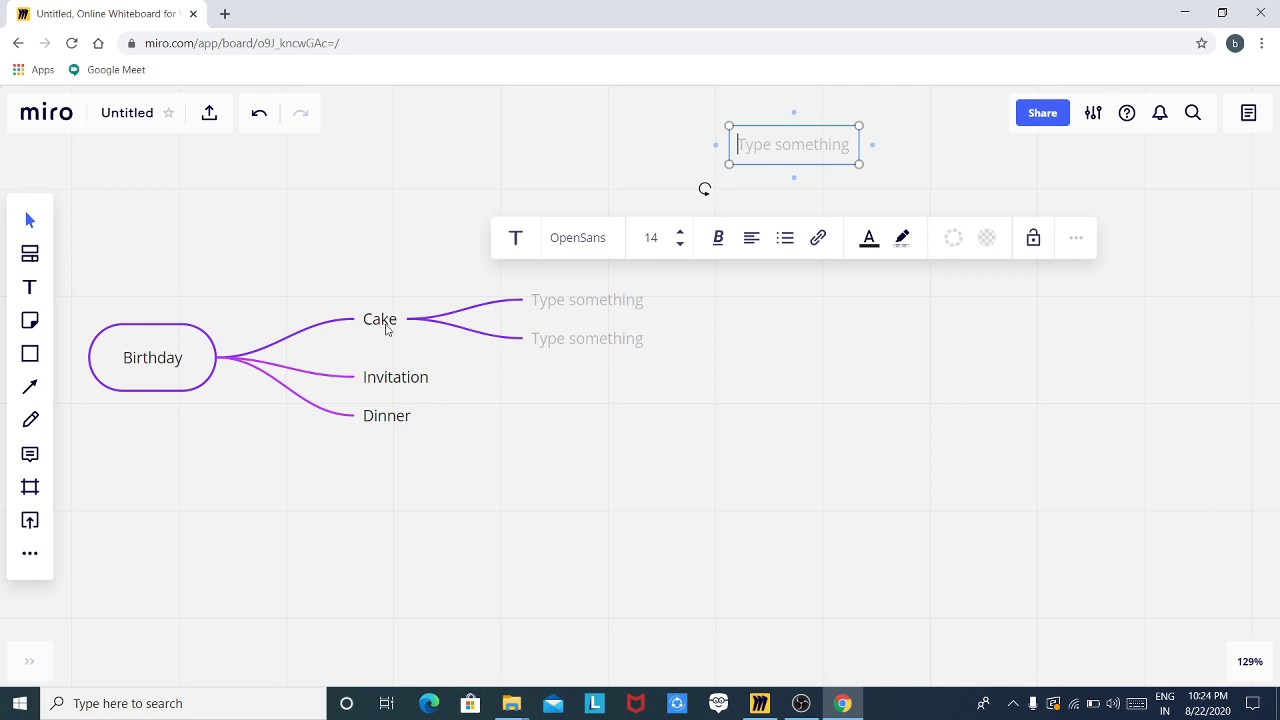
# Step: Spread out the Birthday branches by moving the Cake node higher and the Dinner node lower
pyautogui.moveTo(383, 320); pyautogui.dragTo(381, 302)
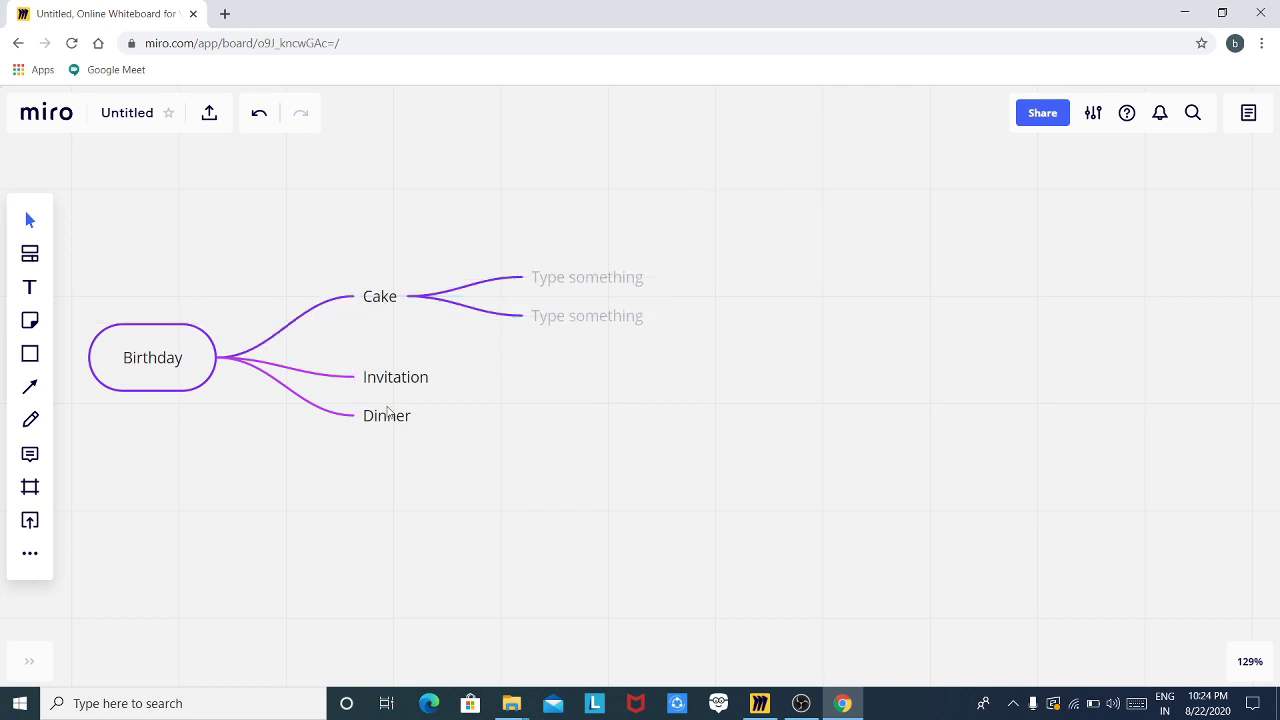
pyautogui.moveTo(391, 420); pyautogui.dragTo(393, 478)
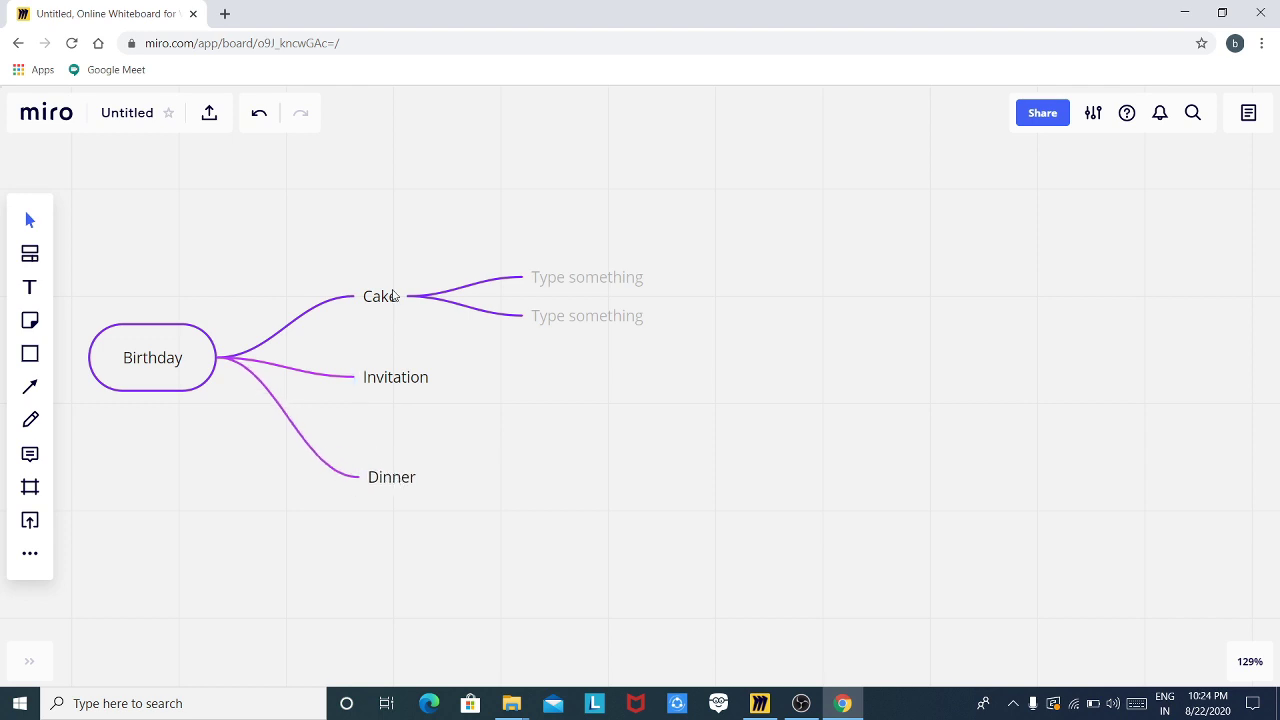
pyautogui.moveTo(386, 302); pyautogui.dragTo(391, 279)
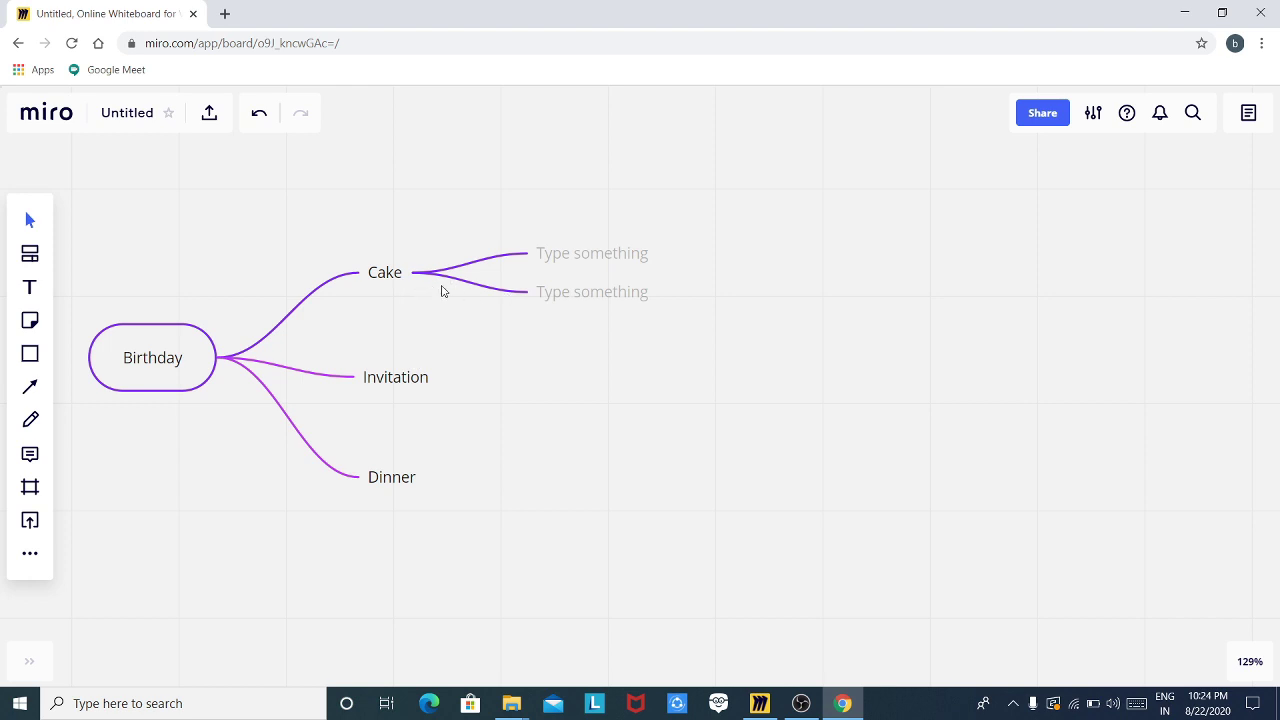
# Step: Label the upper sub-branch of the Cake node "Vanilla"
pyautogui.click(559, 258)
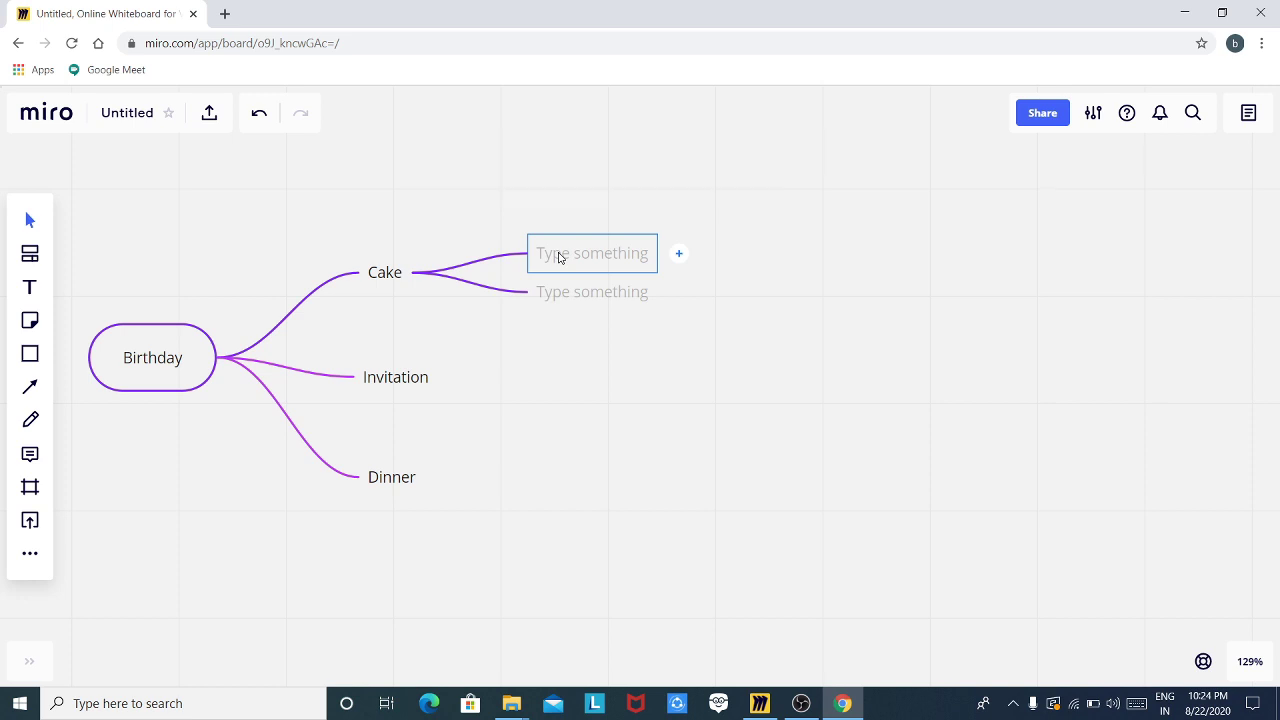
pyautogui.click(559, 256)
pyautogui.write('Va')
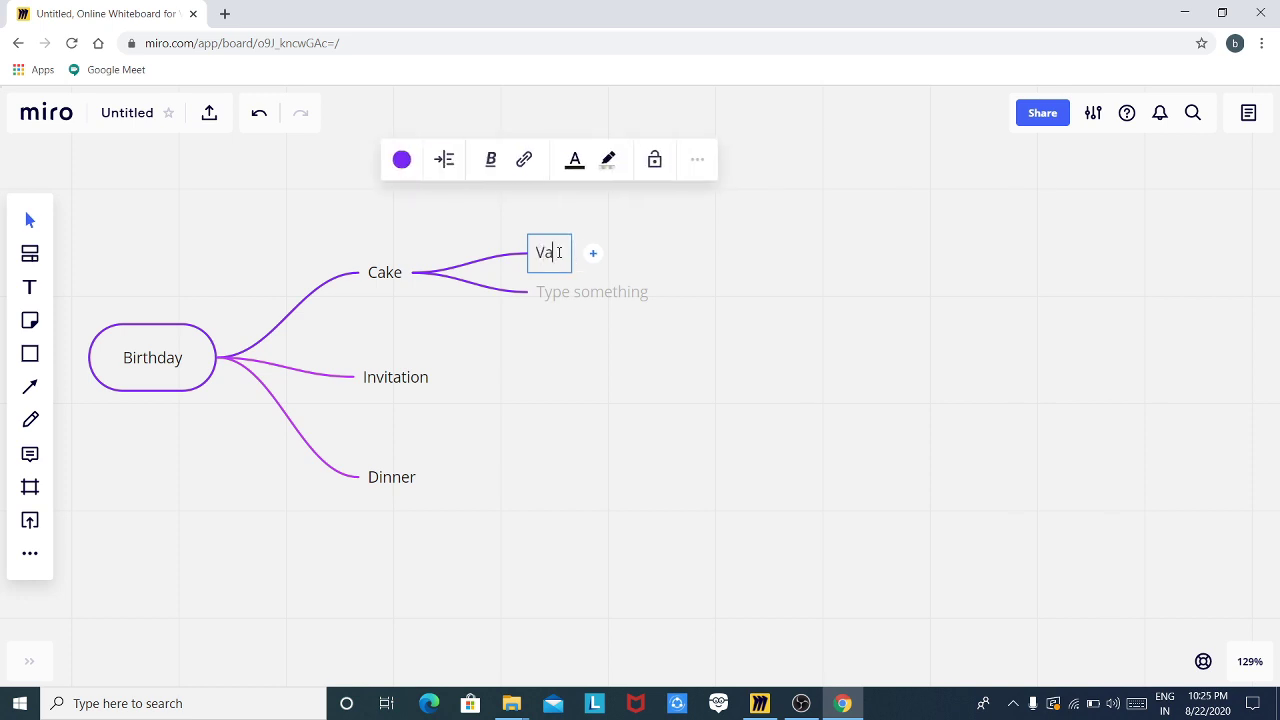
pyautogui.write('nilla')
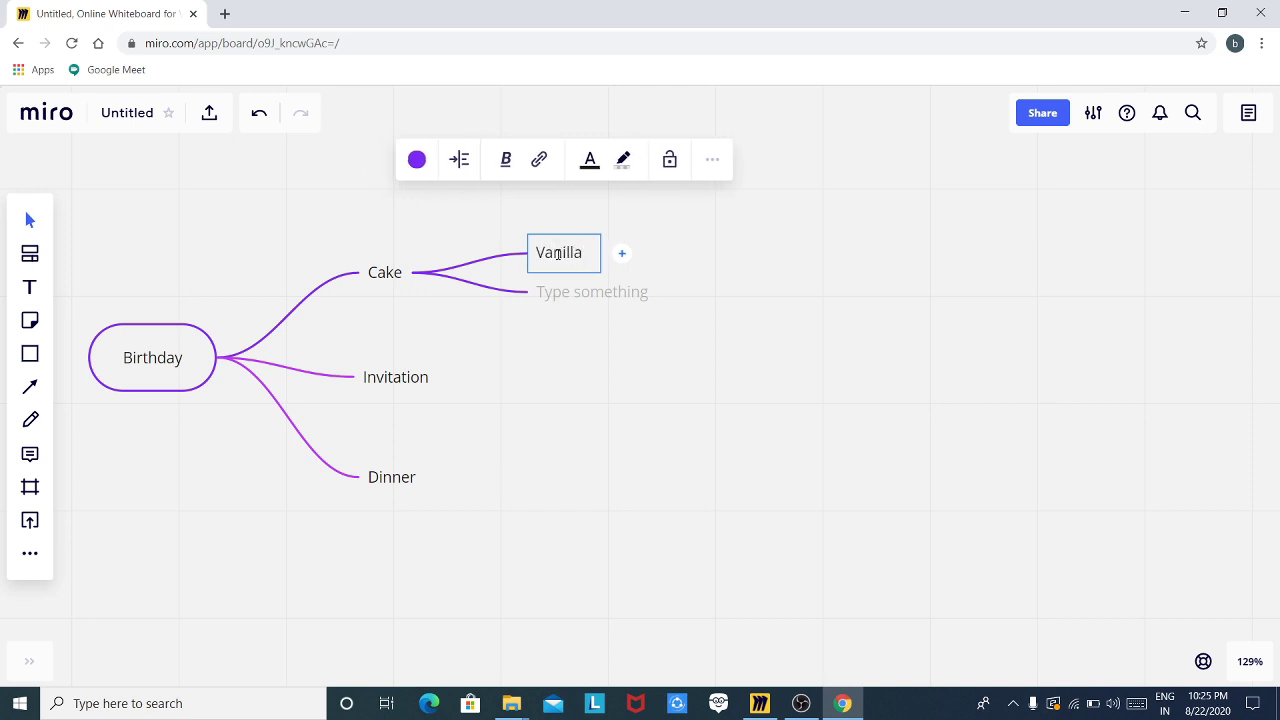
pyautogui.click(580, 300)
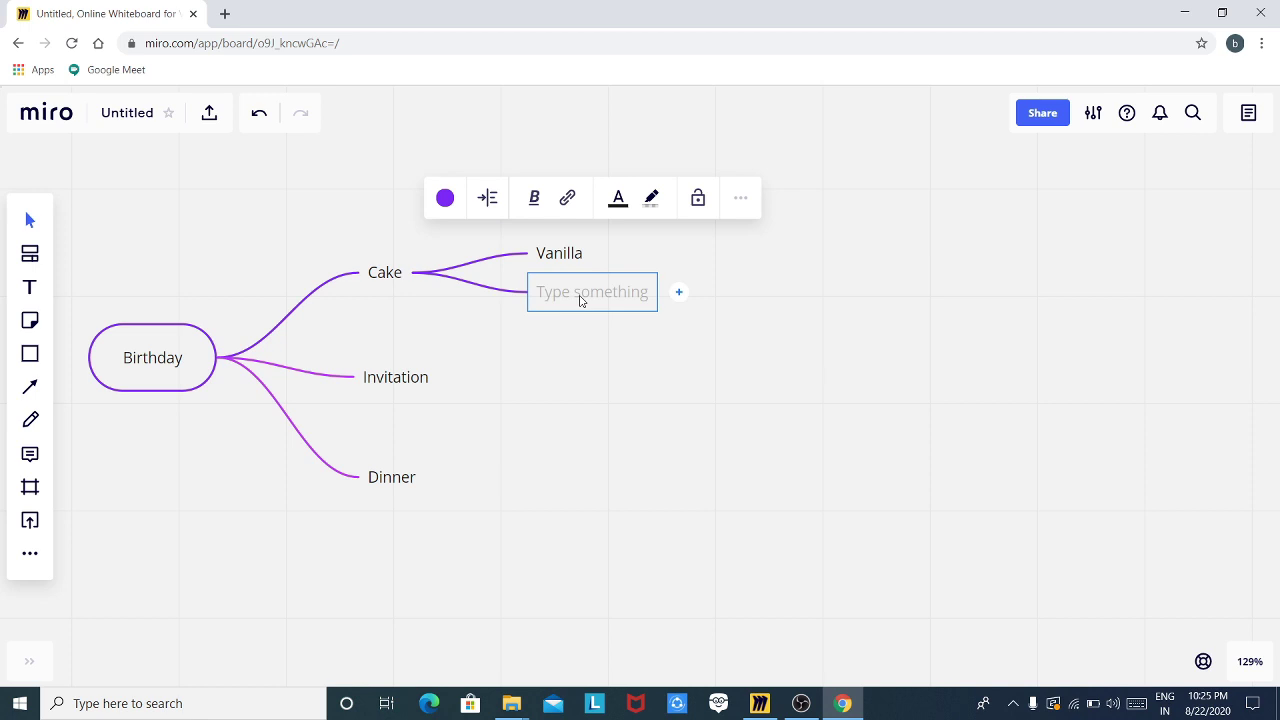
pyautogui.press('r')
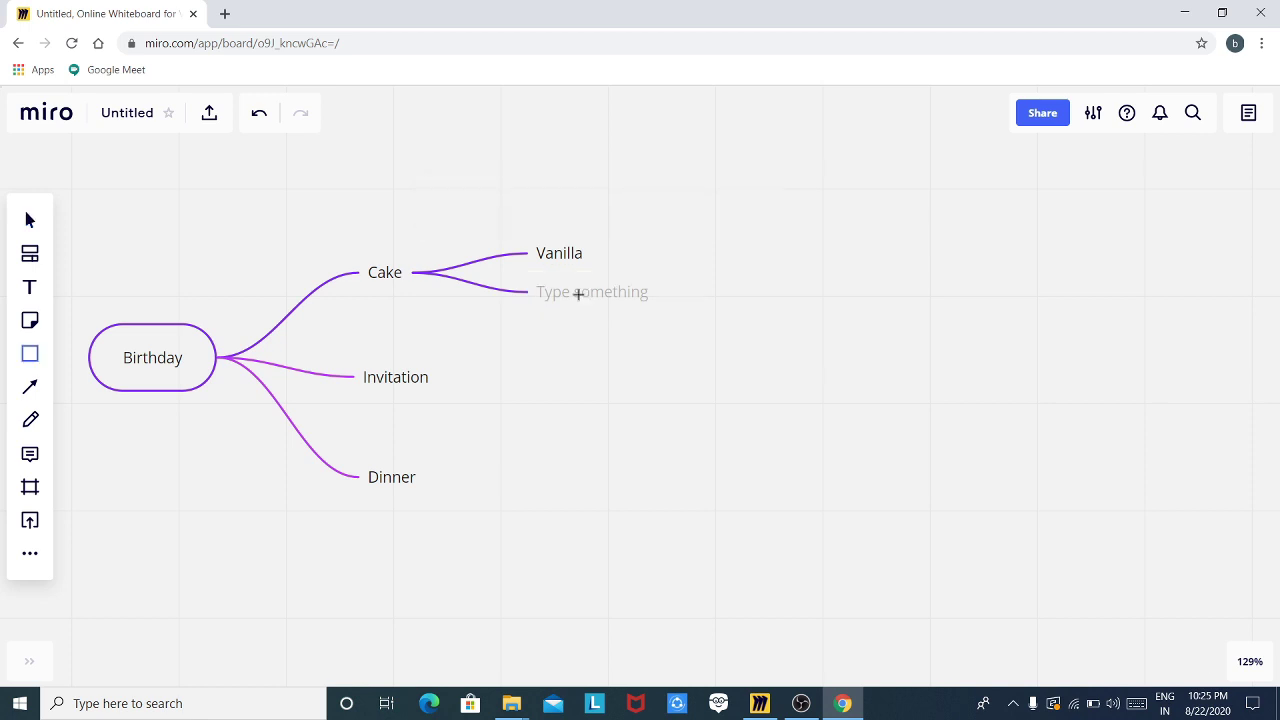
pyautogui.click(578, 294)
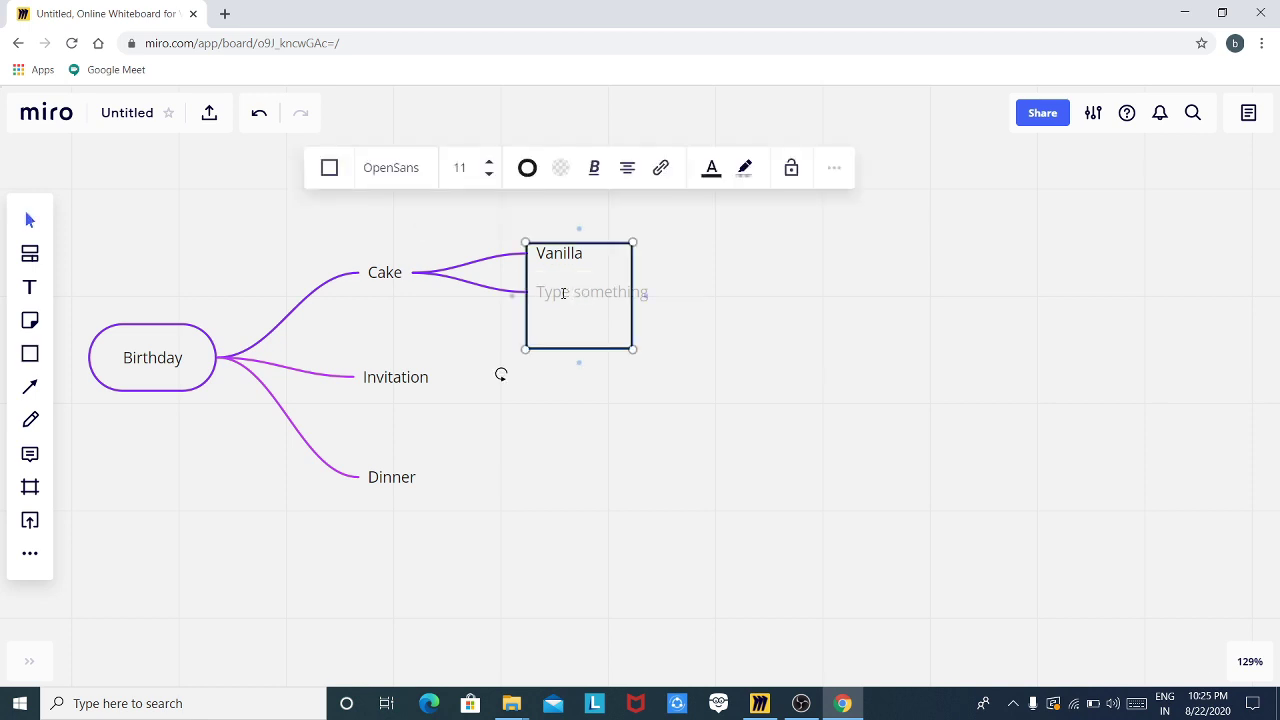
pyautogui.click(260, 117)
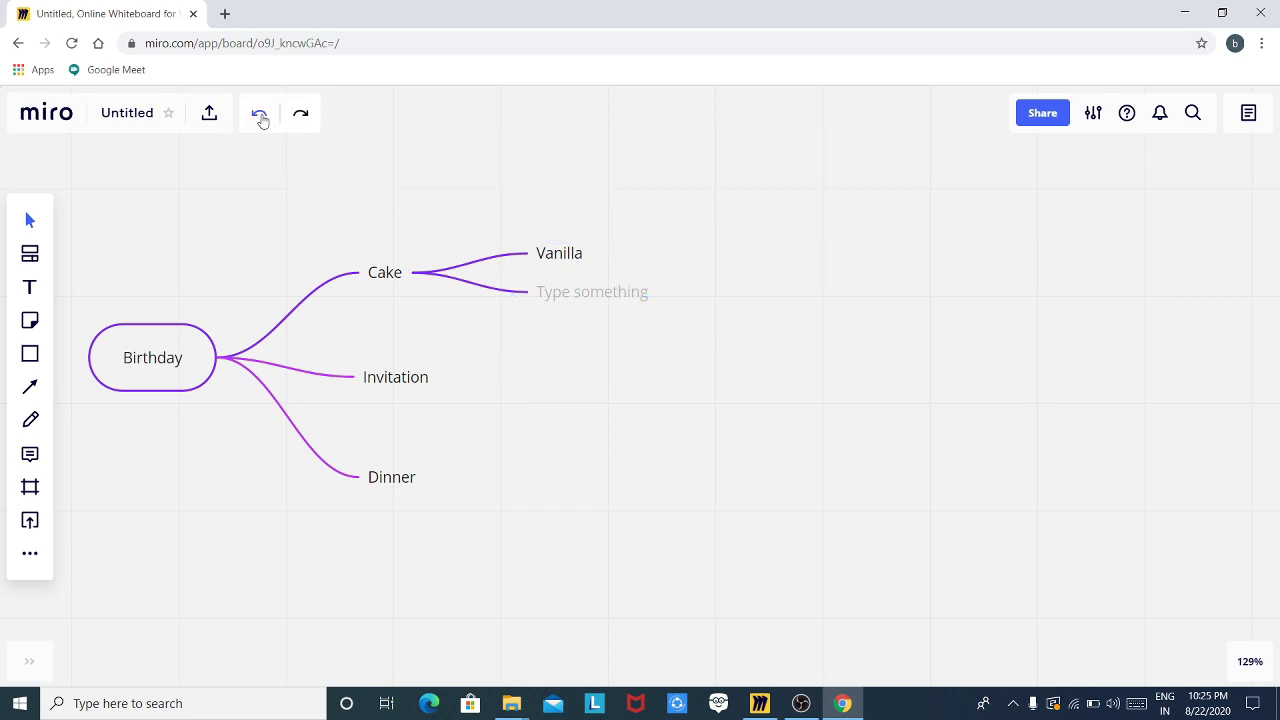
# Step: Label the lower sub-branch of the Cake node "Strawberry" and move the Vanilla node slightly upward
pyautogui.click(573, 300)
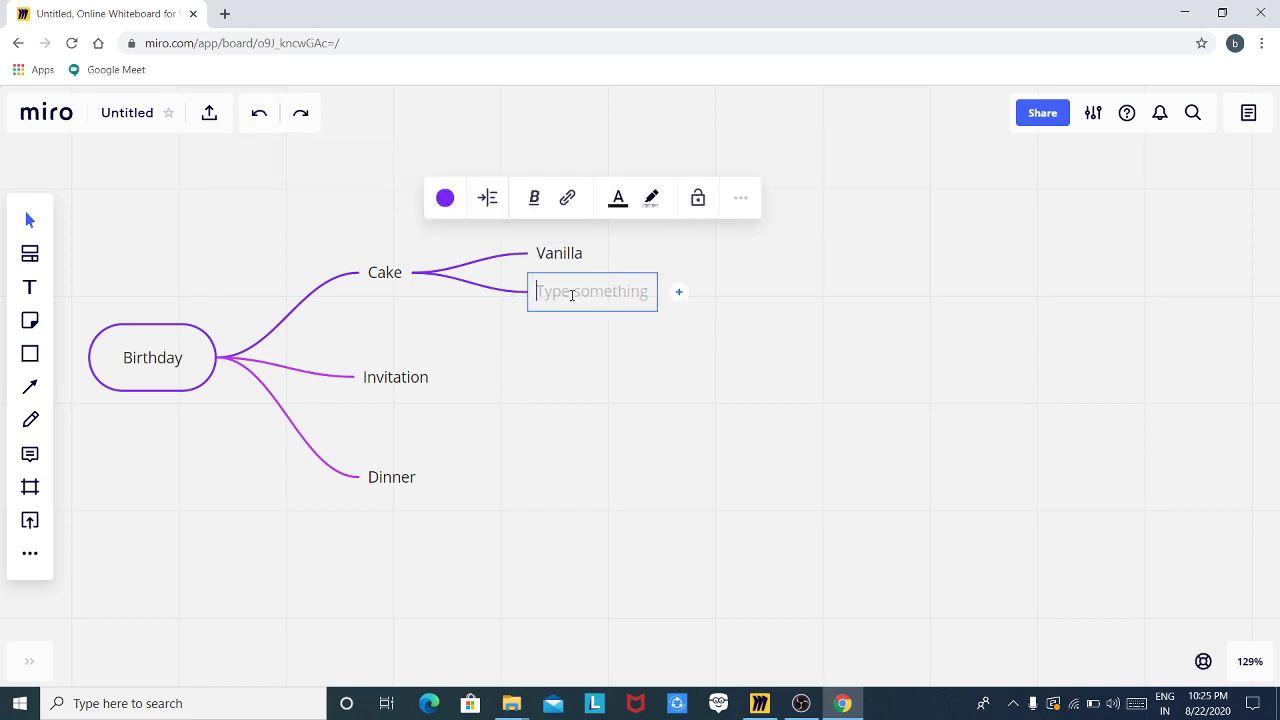
pyautogui.write('Stra')
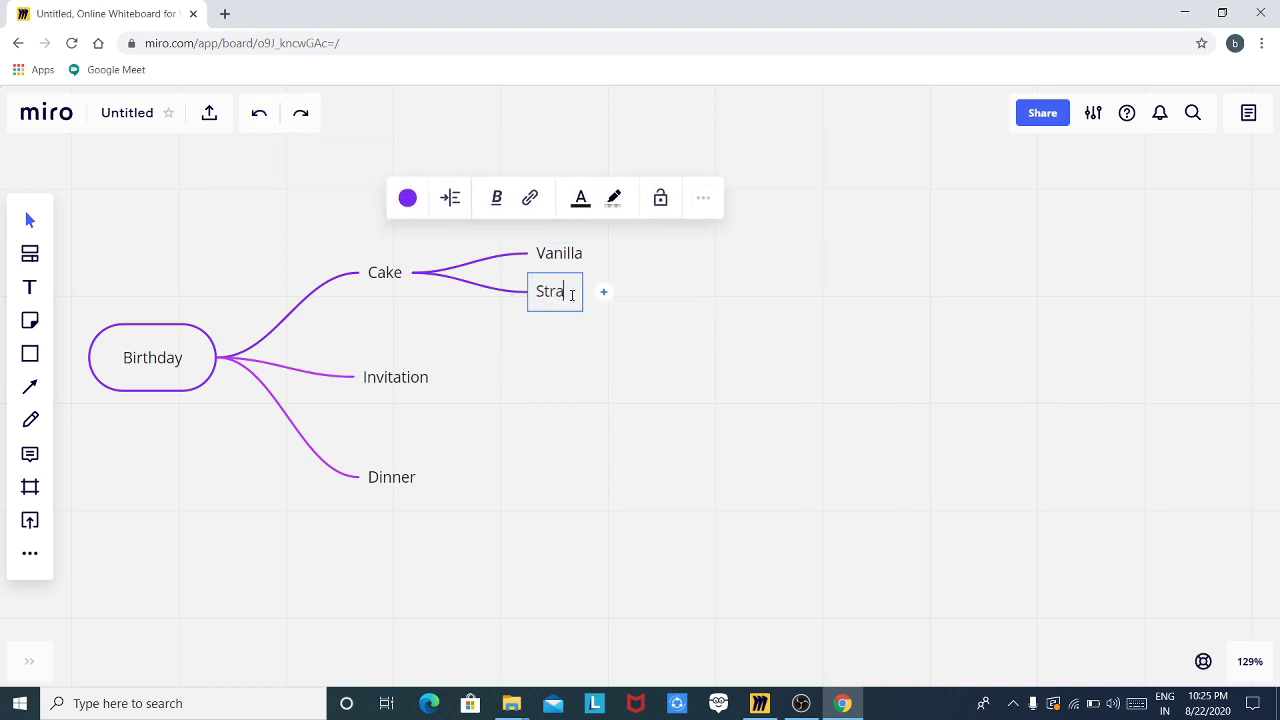
pyautogui.write('wberry')
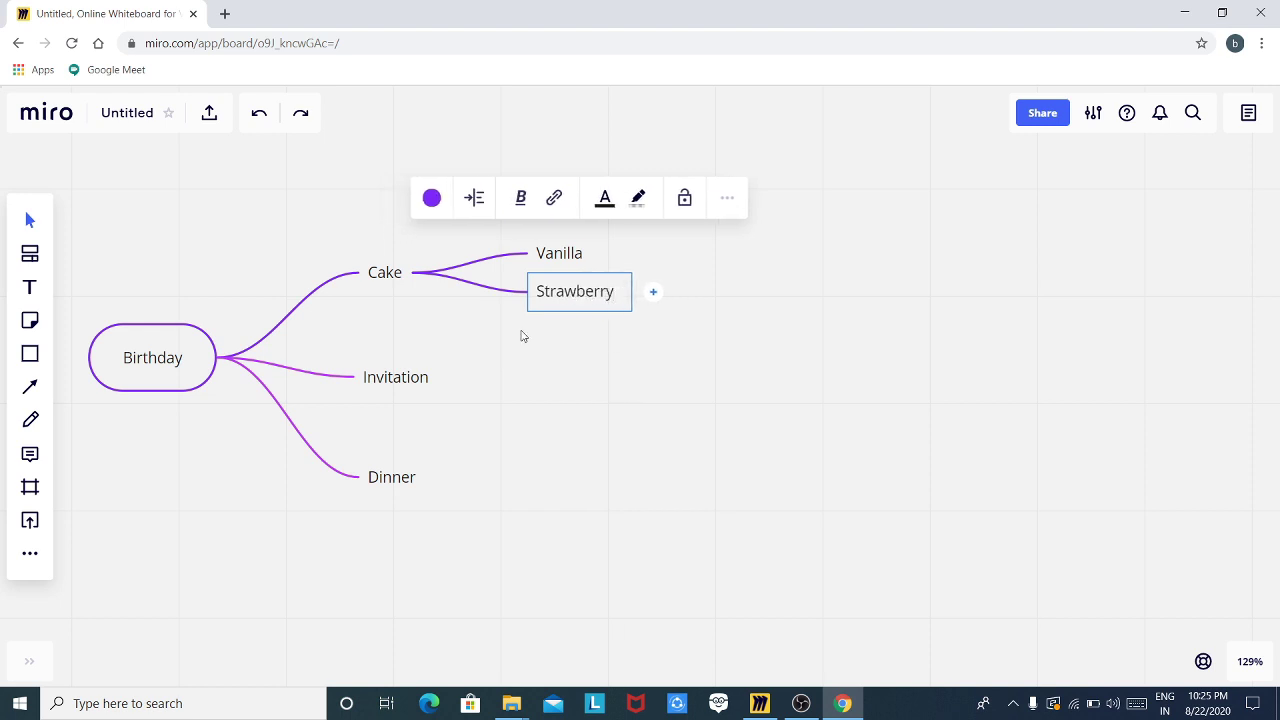
pyautogui.click(785, 375)
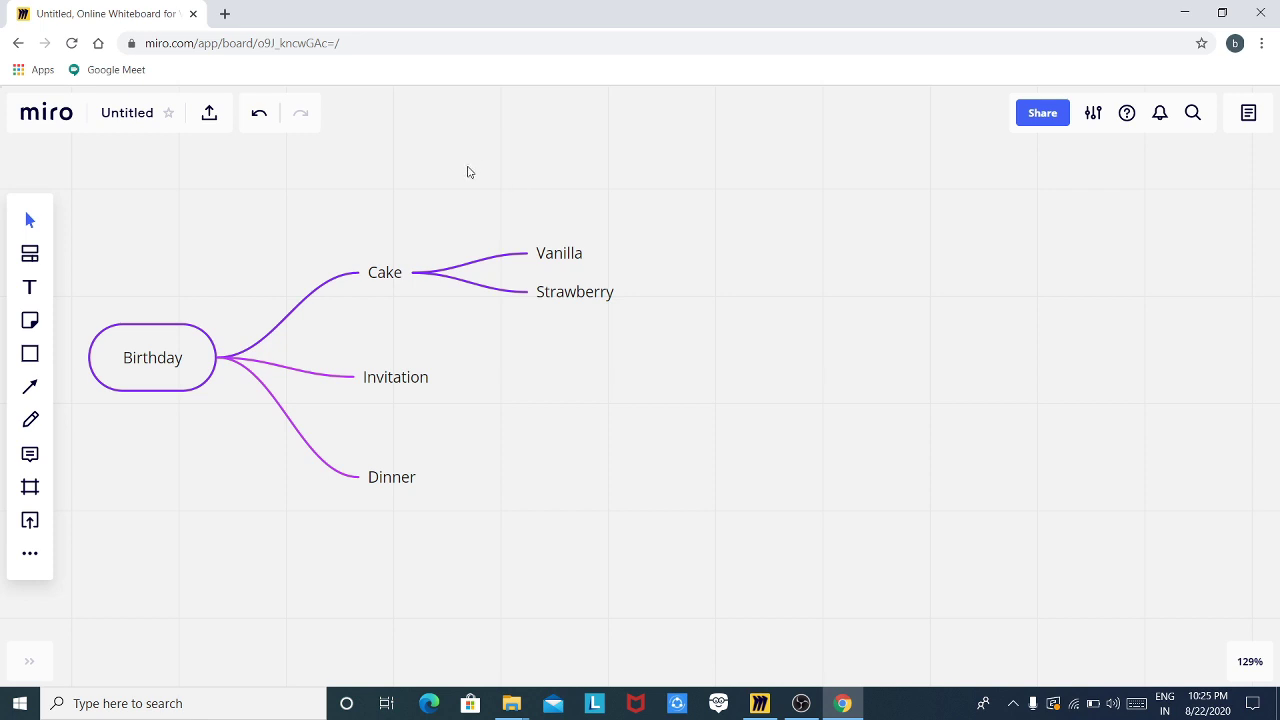
pyautogui.moveTo(567, 253); pyautogui.dragTo(566, 236)
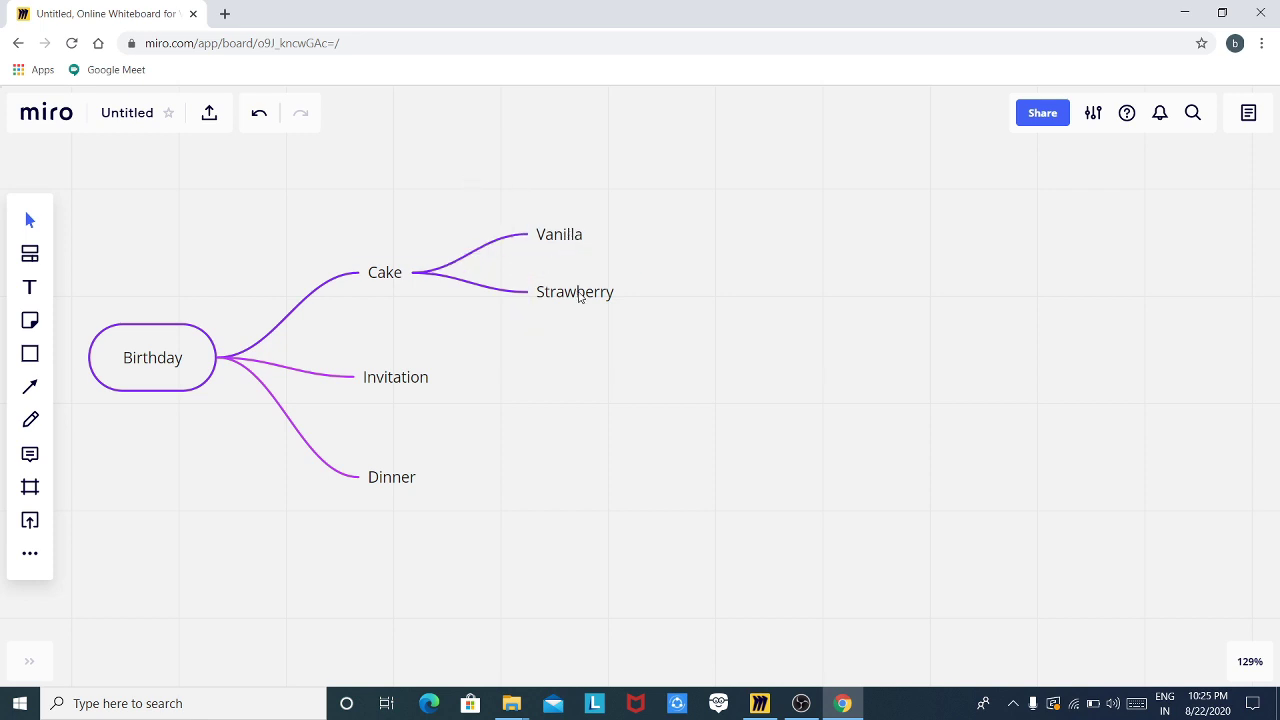
# Step: Add two sub-branches to the Invitation node, labelled "Cards" and "Mail"
pyautogui.click(397, 387)
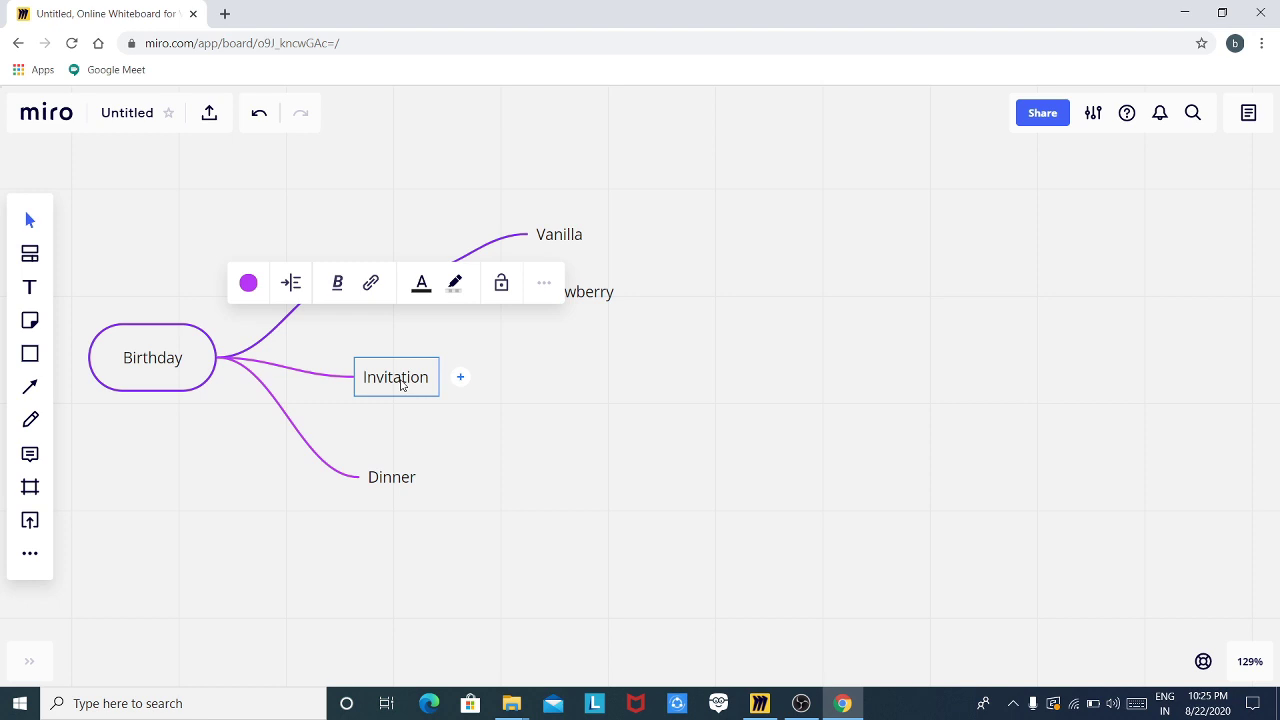
pyautogui.click(460, 379)
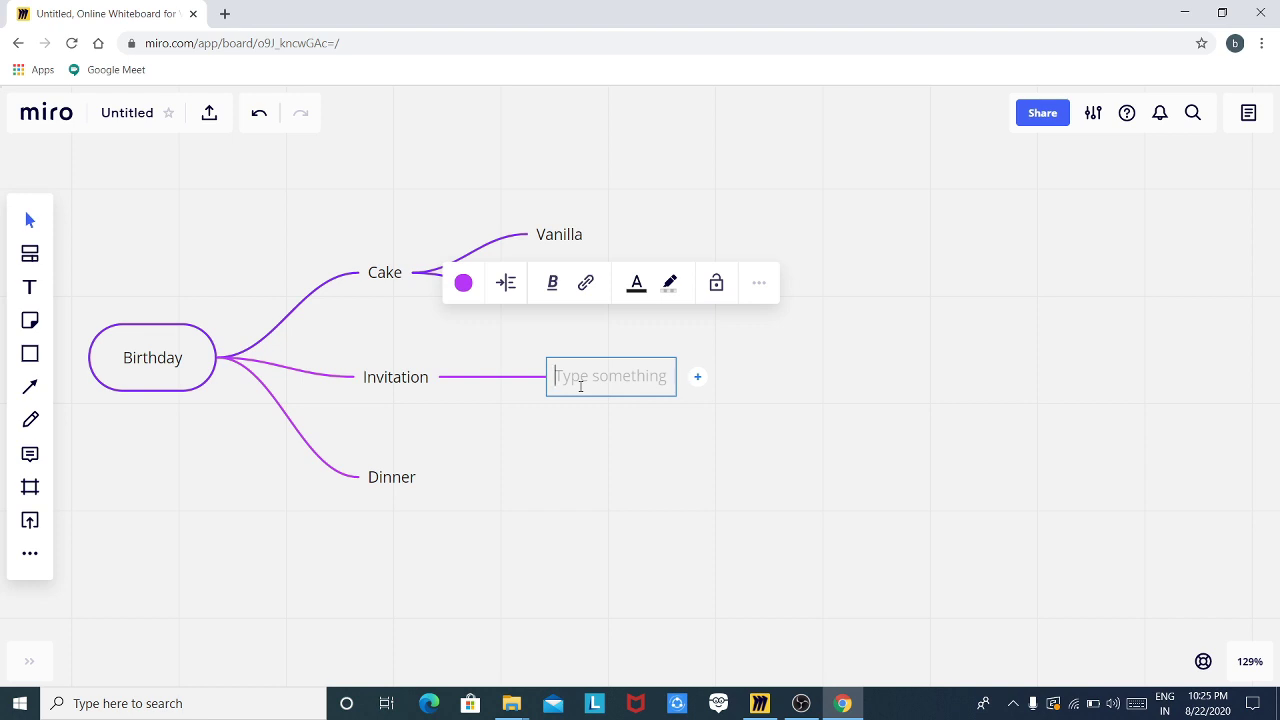
pyautogui.write('Ca')
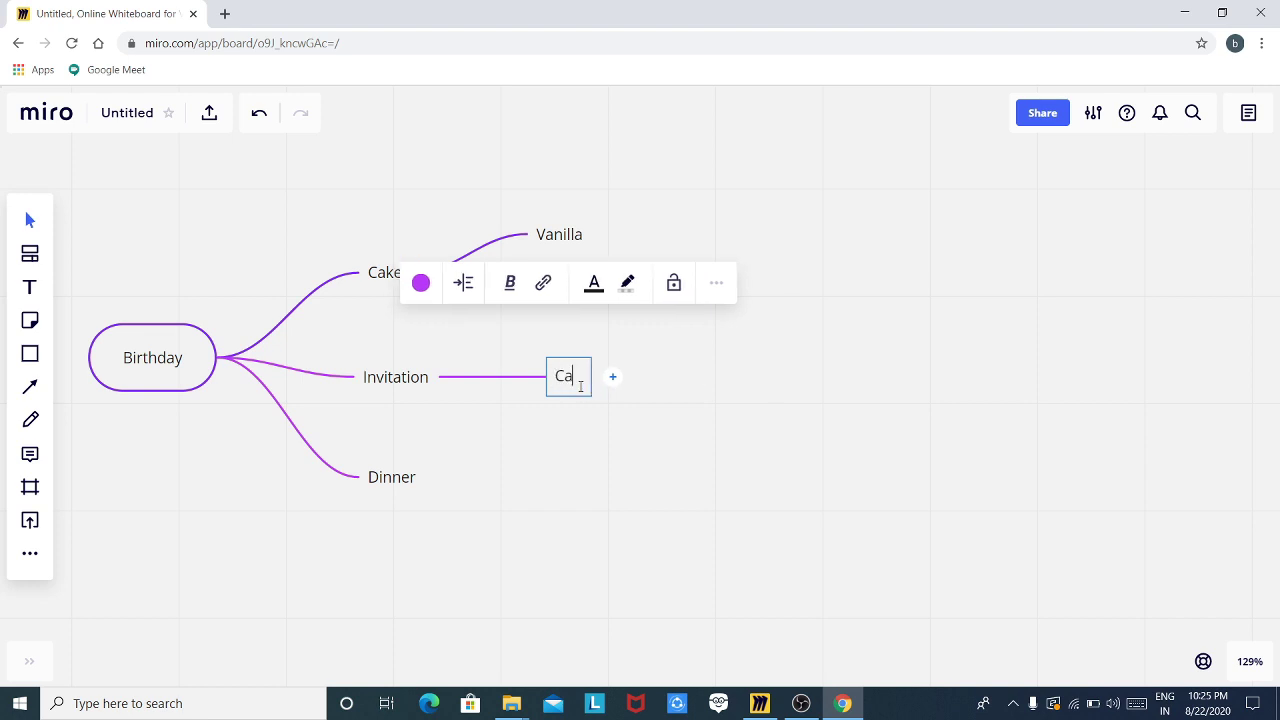
pyautogui.write('rds')
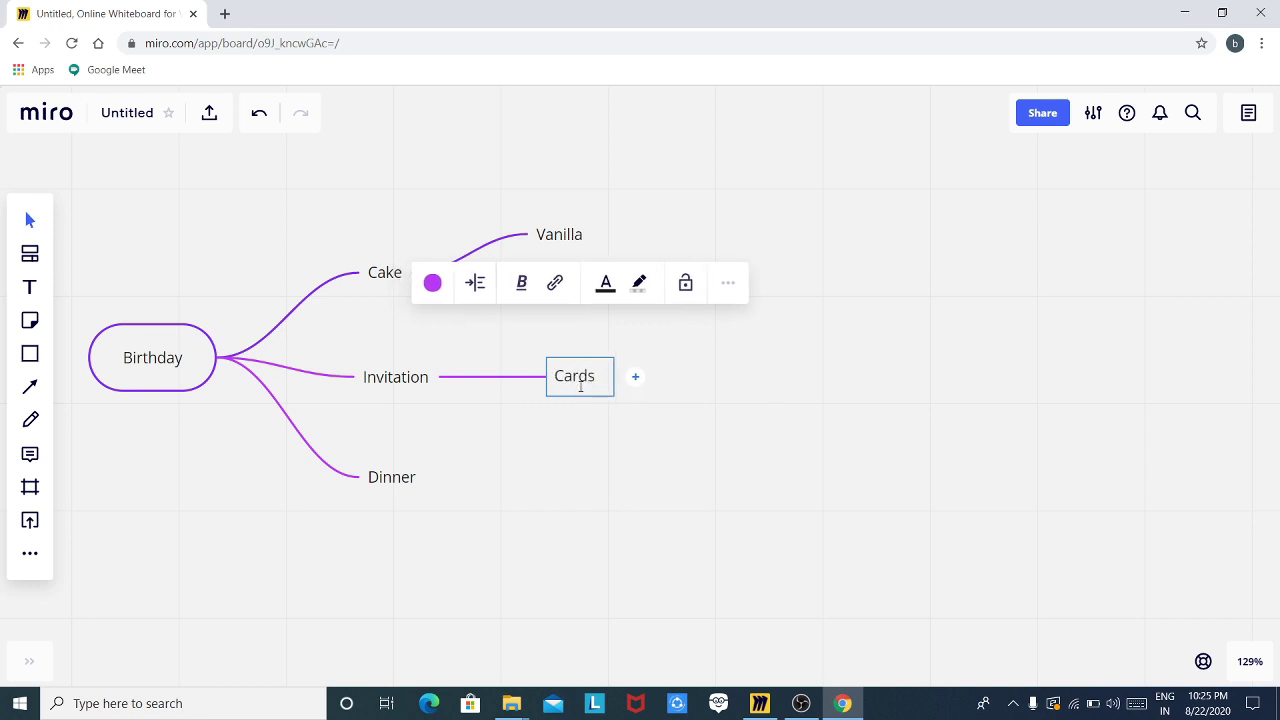
pyautogui.click(413, 381)
pyautogui.click(460, 378)
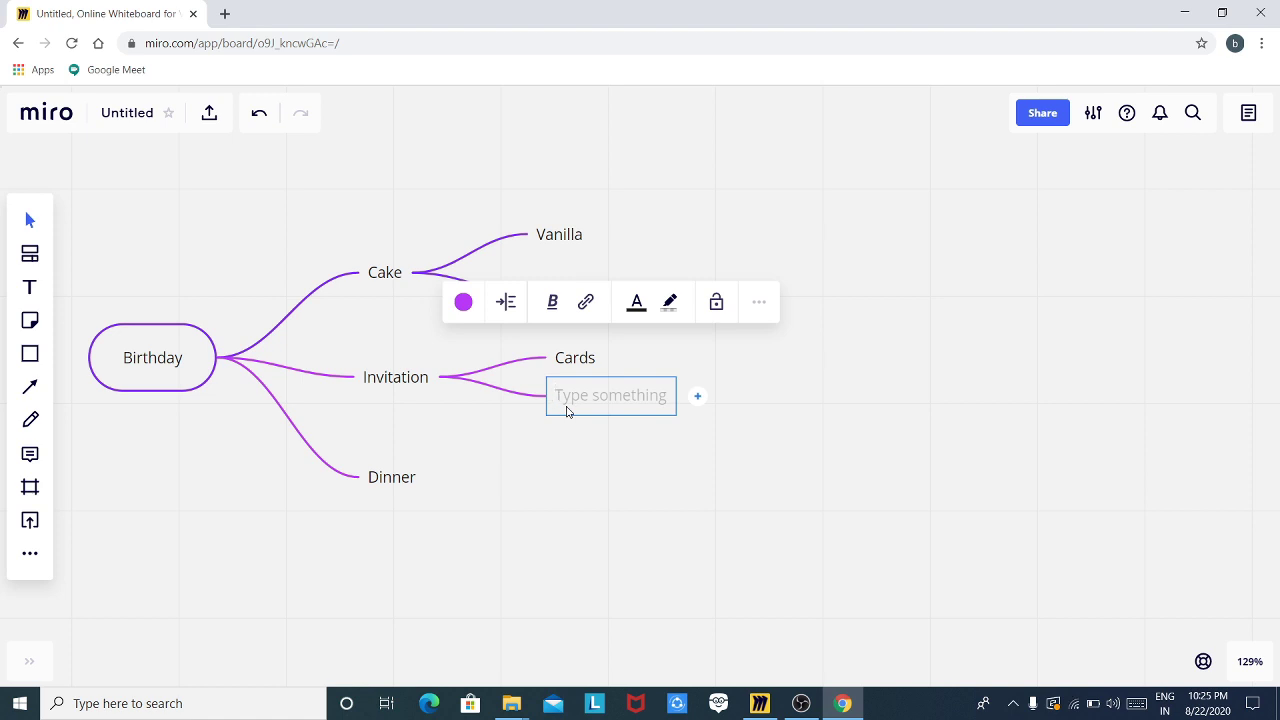
pyautogui.write('Mail')
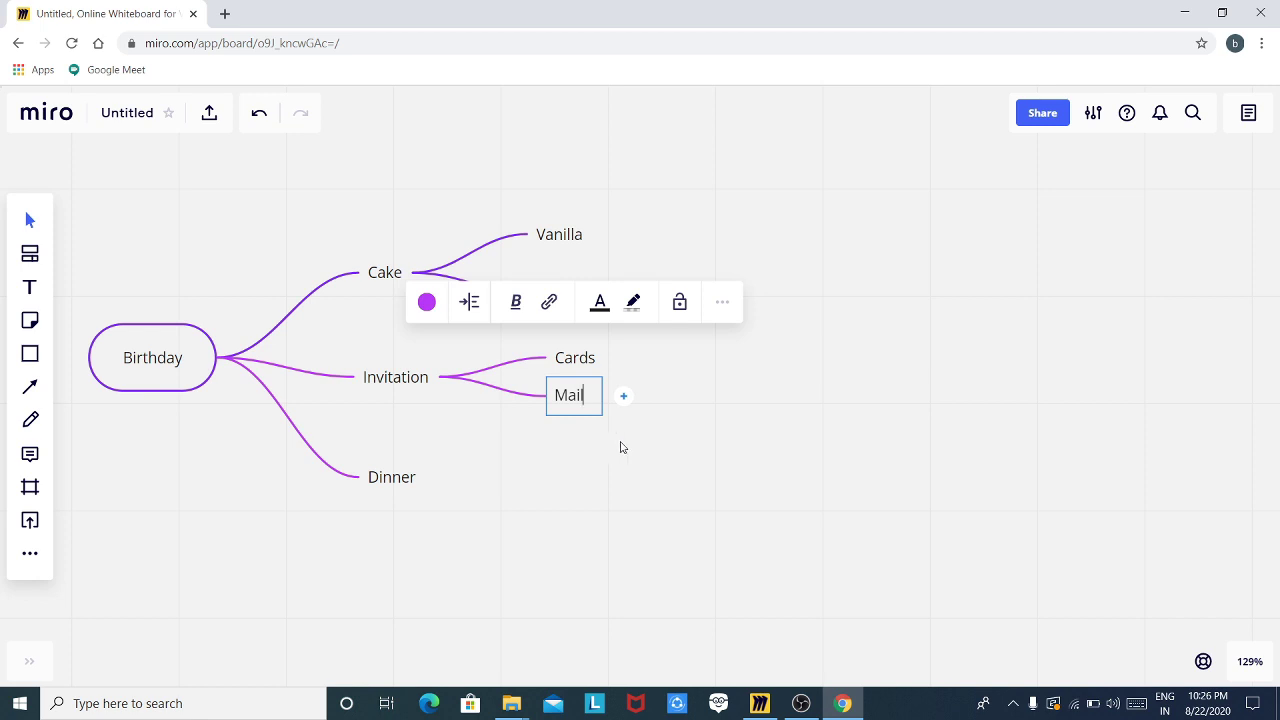
pyautogui.doubleClick(620, 447)
# Step: Widen the sub-branch spacing by moving the Mail node down and the Vanilla node slightly up
pyautogui.click(573, 400)
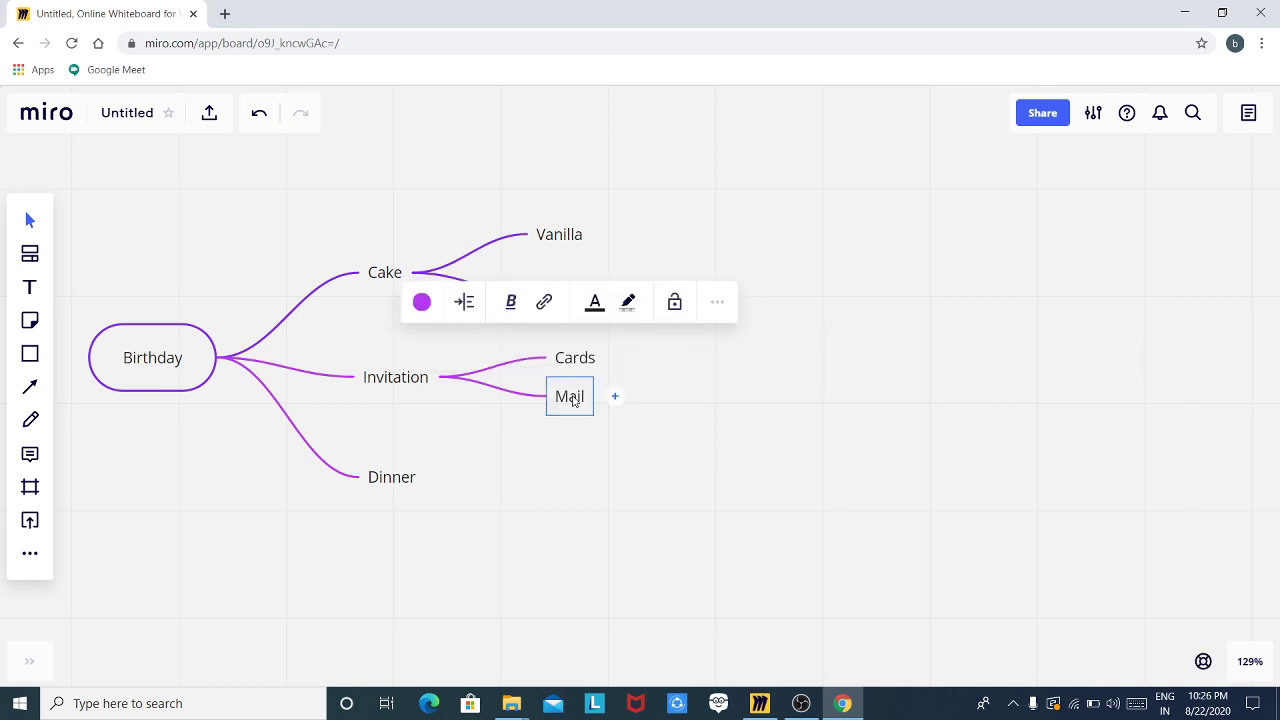
pyautogui.moveTo(573, 400); pyautogui.dragTo(575, 436)
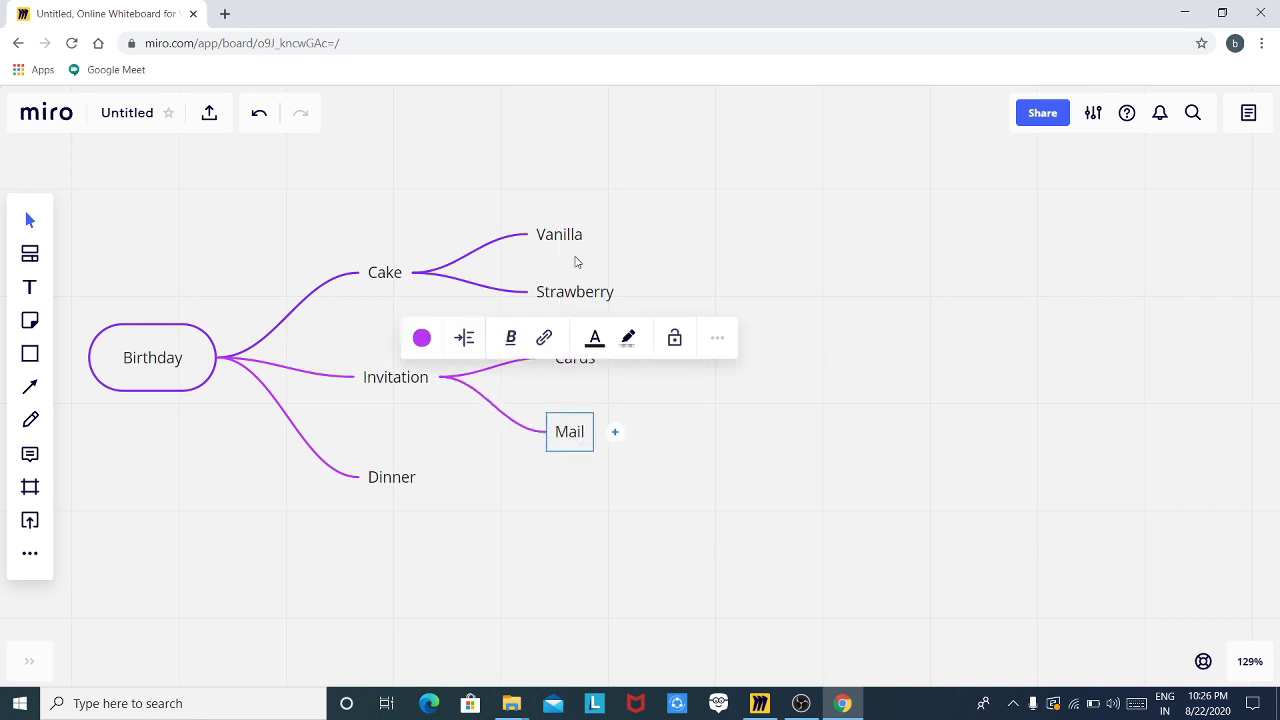
pyautogui.moveTo(563, 237); pyautogui.dragTo(566, 225)
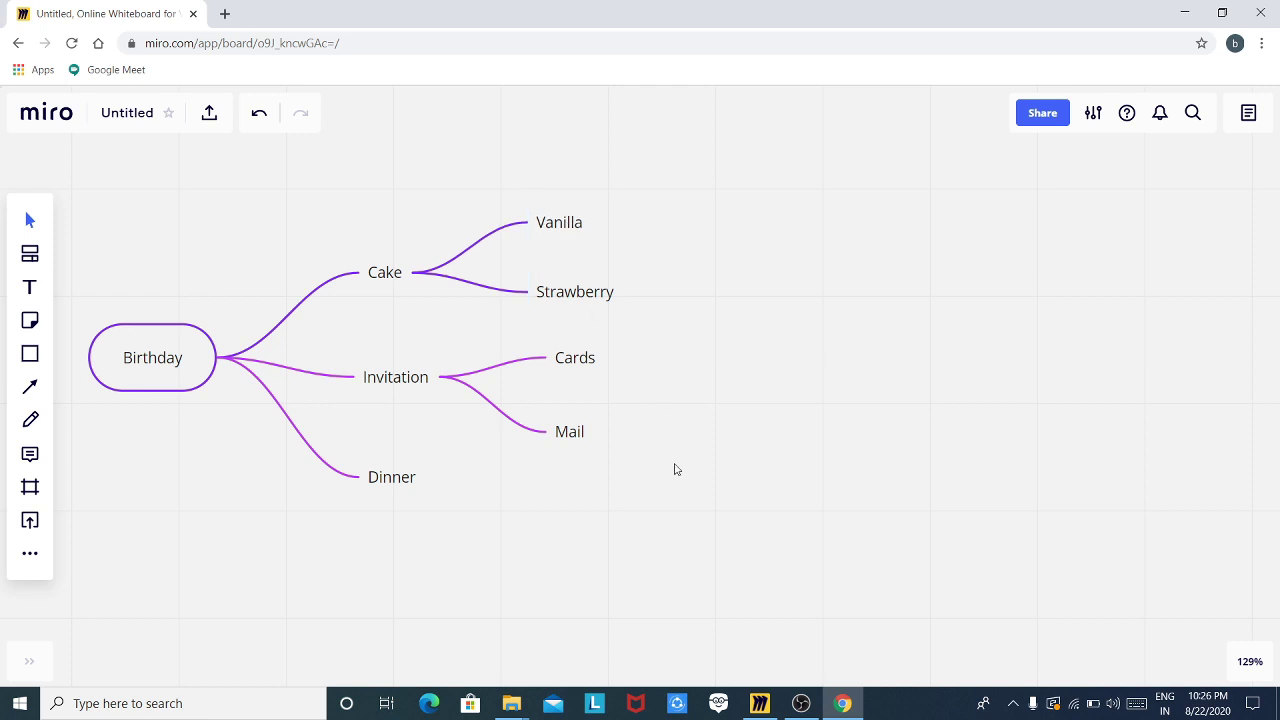
# Step: Add two empty sub-branches to the Dinner node
pyautogui.click(401, 482)
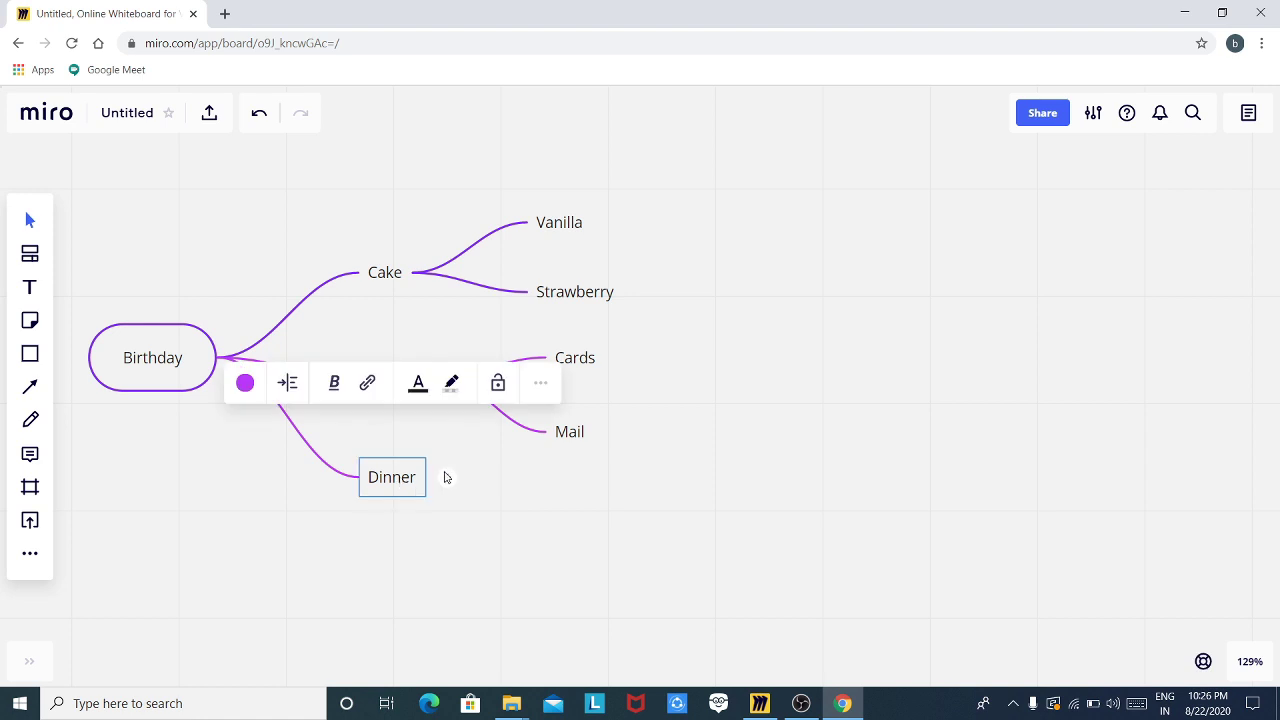
pyautogui.click(449, 481)
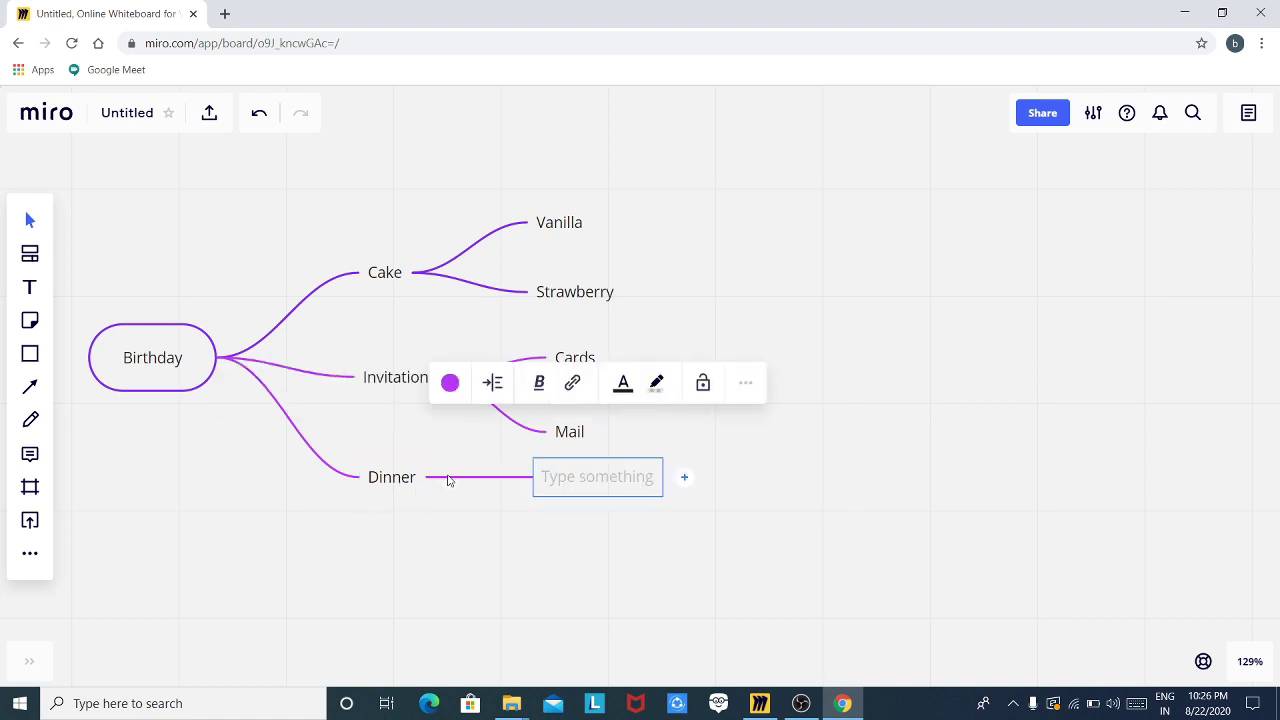
pyautogui.click(403, 482)
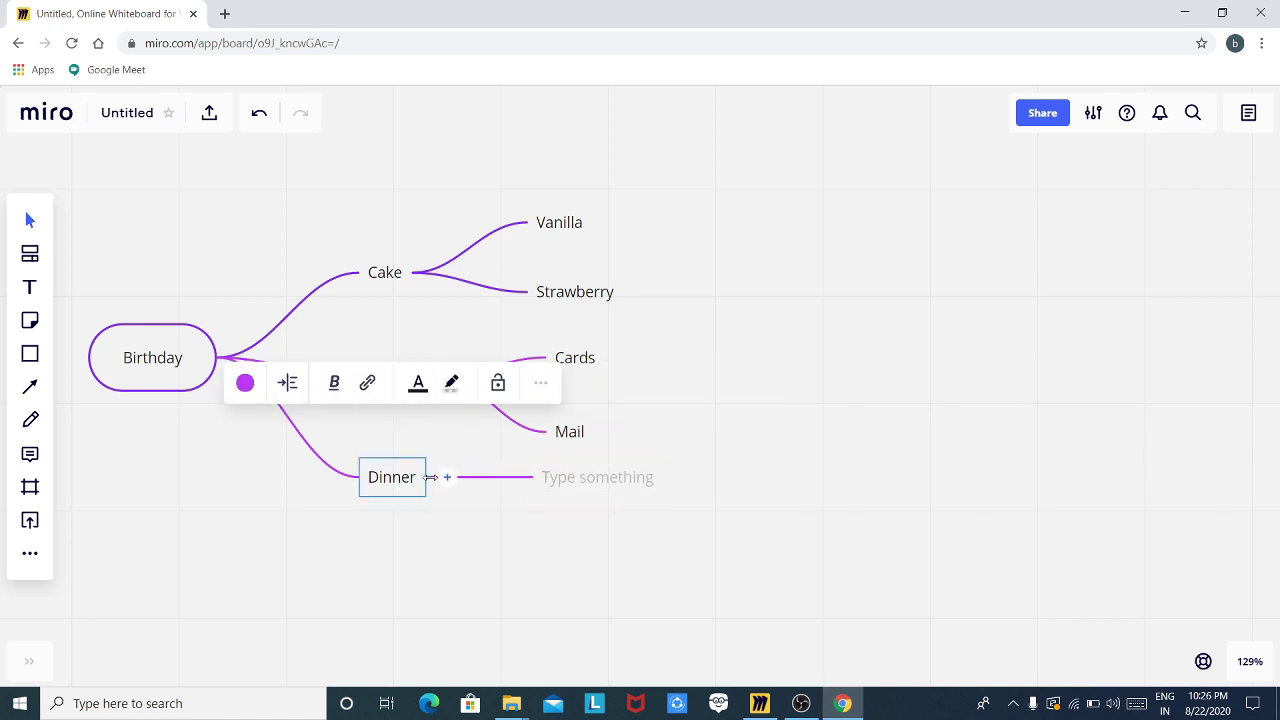
pyautogui.click(441, 482)
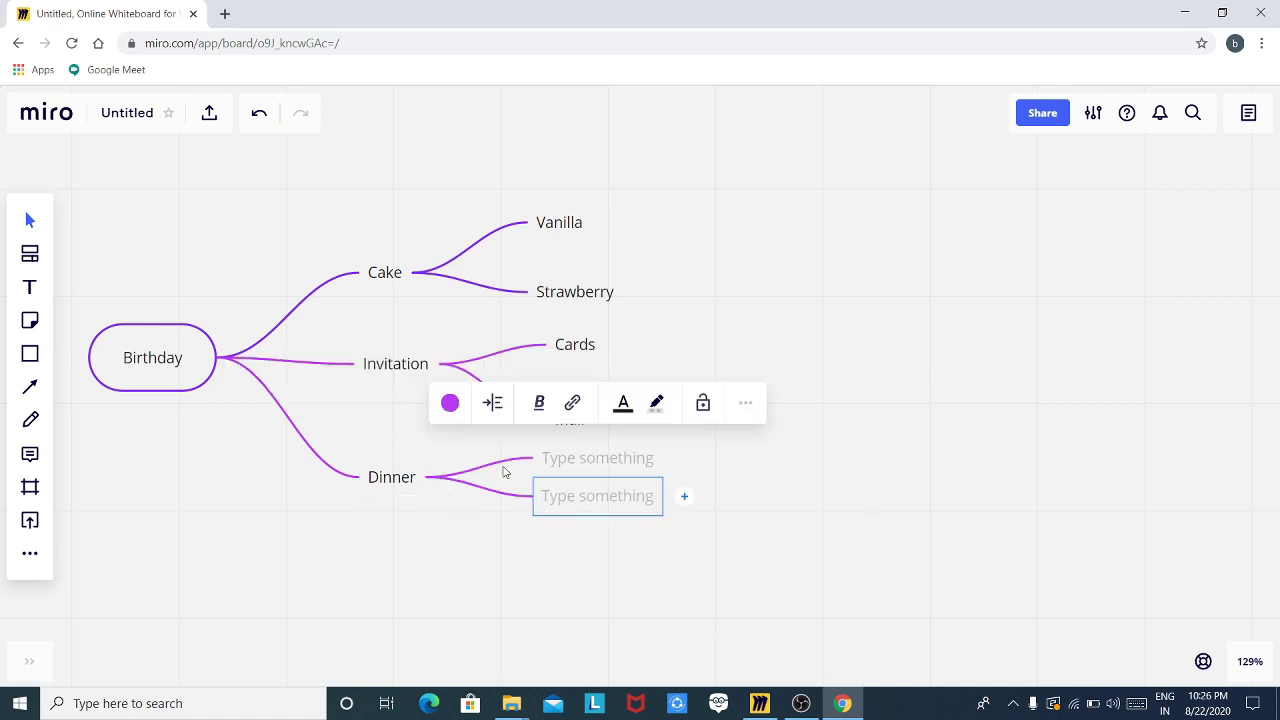
# Step: Label the Dinner node's upper sub-branch "Non-veg" and its lower sub-branch "Veg"
pyautogui.click(575, 461)
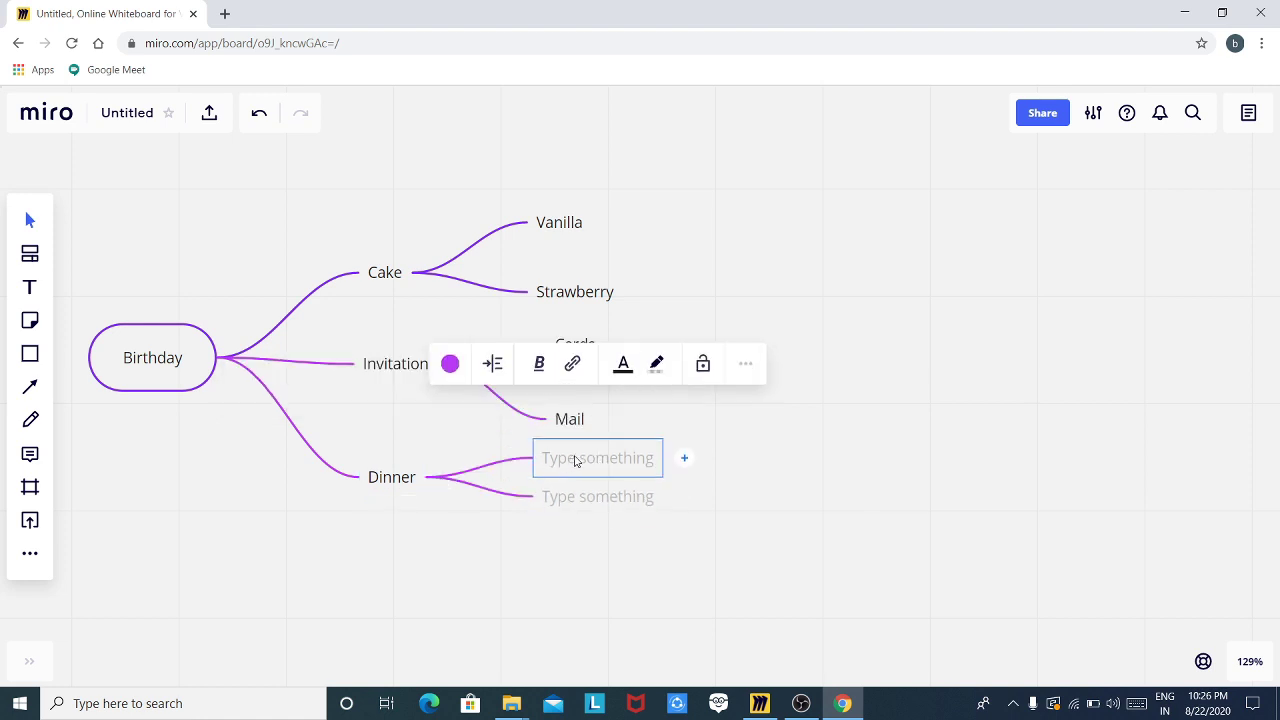
pyautogui.press('Down')
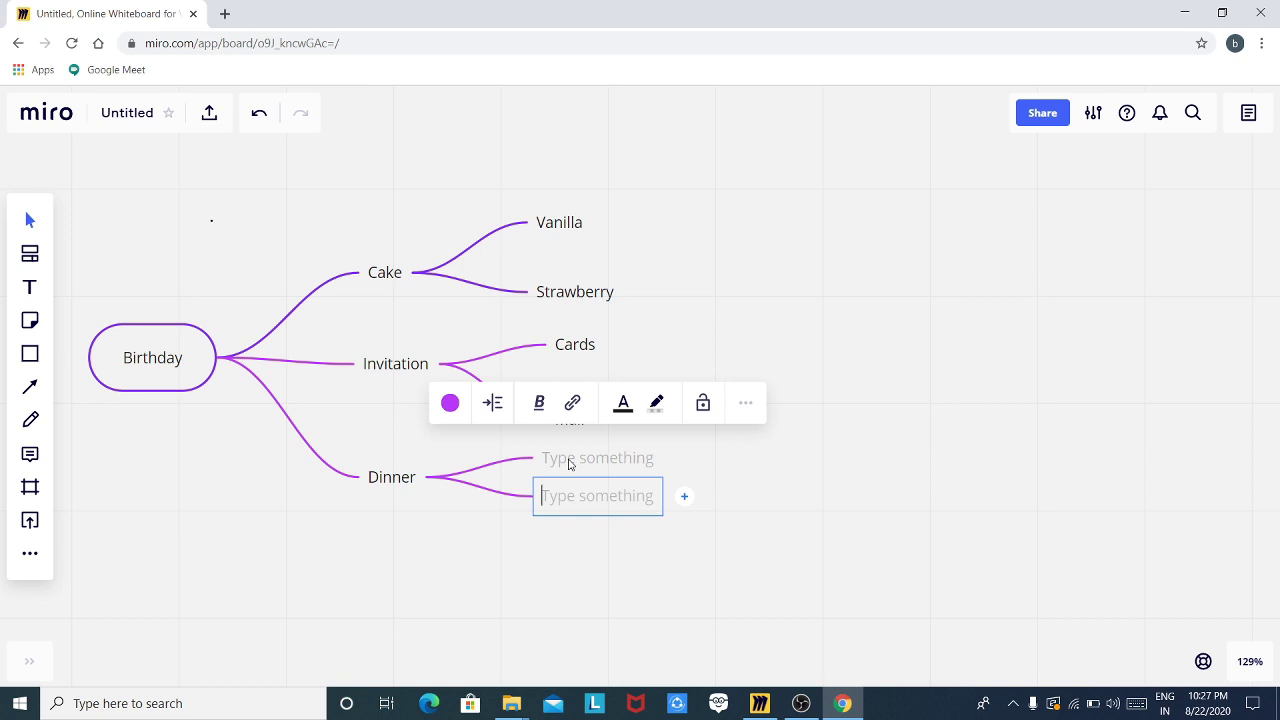
pyautogui.write('V')
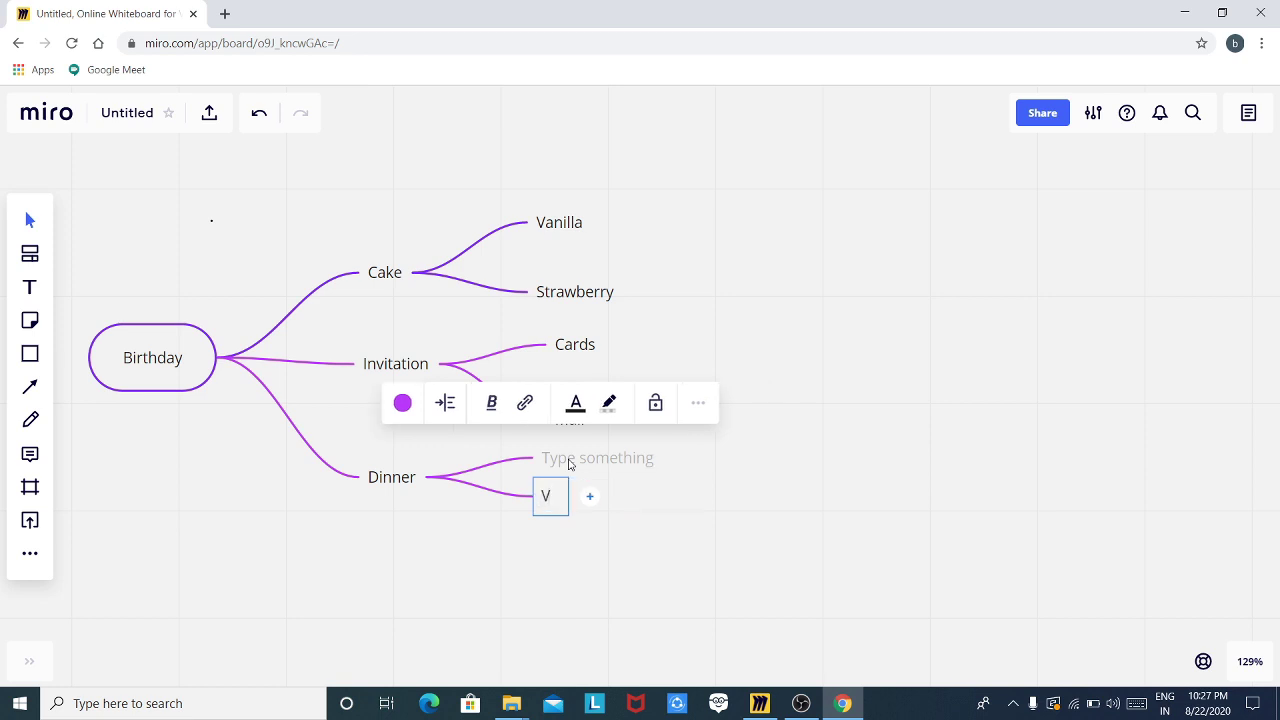
pyautogui.write('eg')
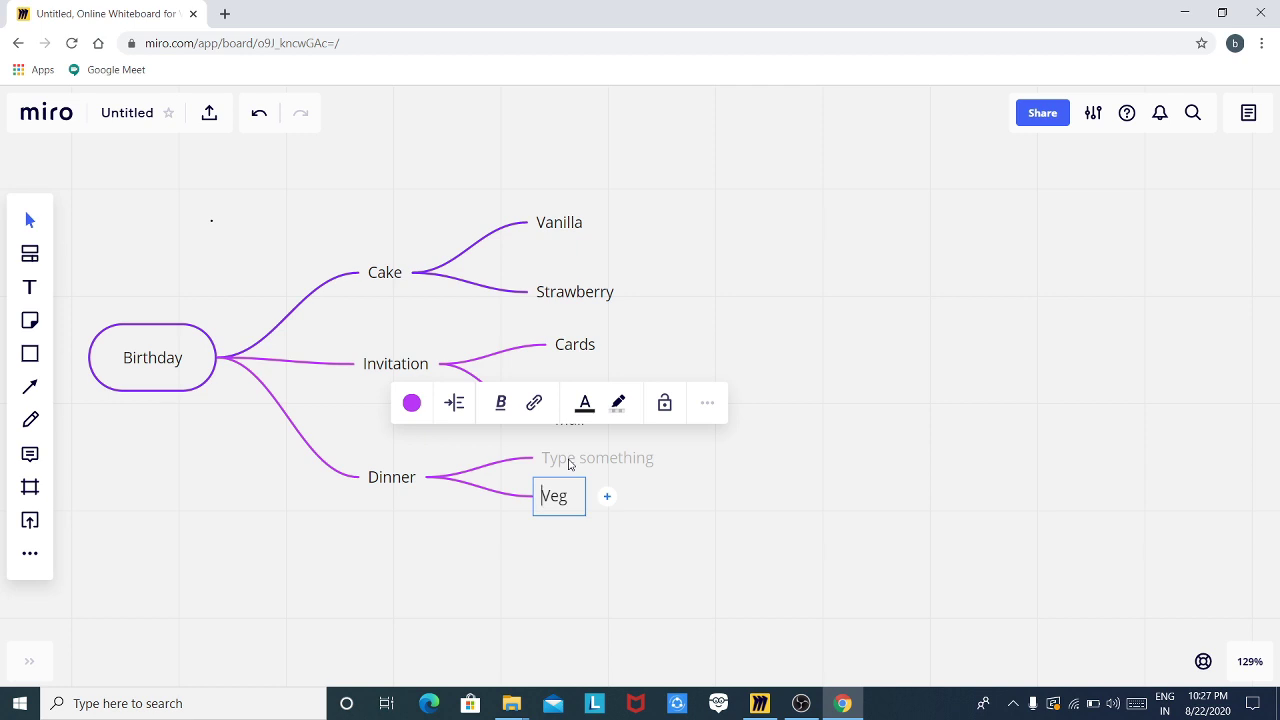
pyautogui.press('Up')
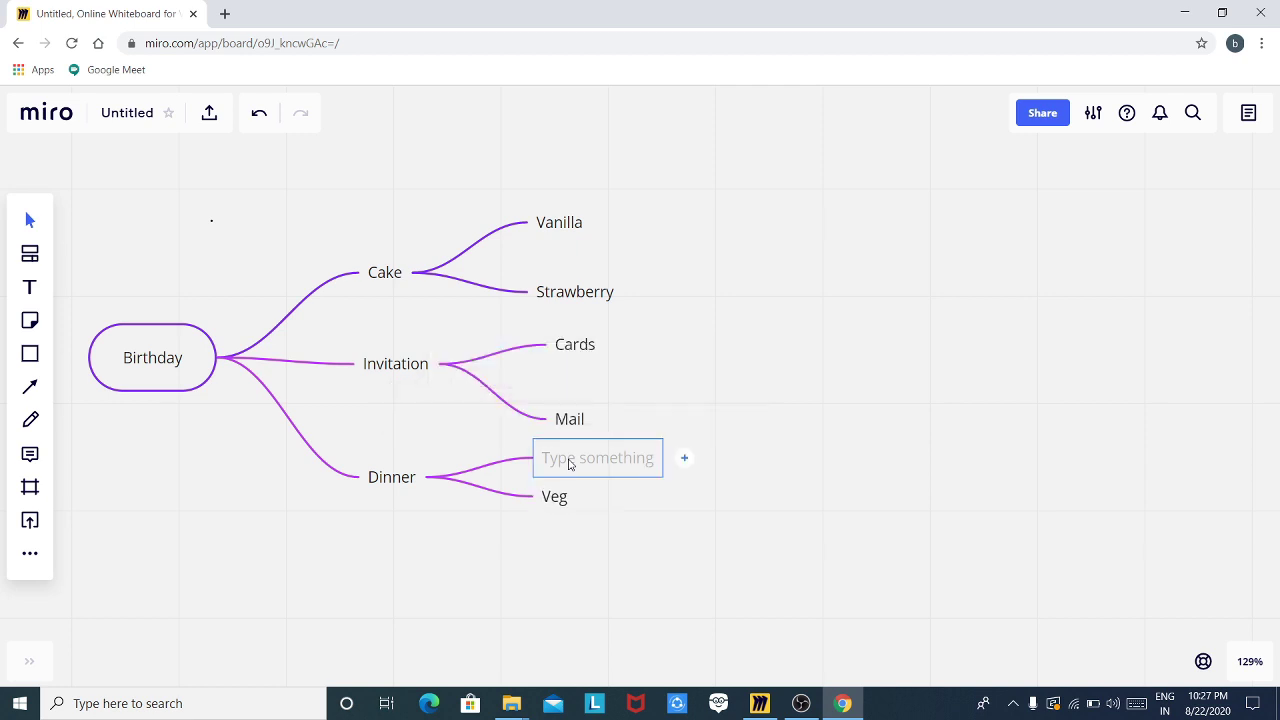
pyautogui.write('Non')
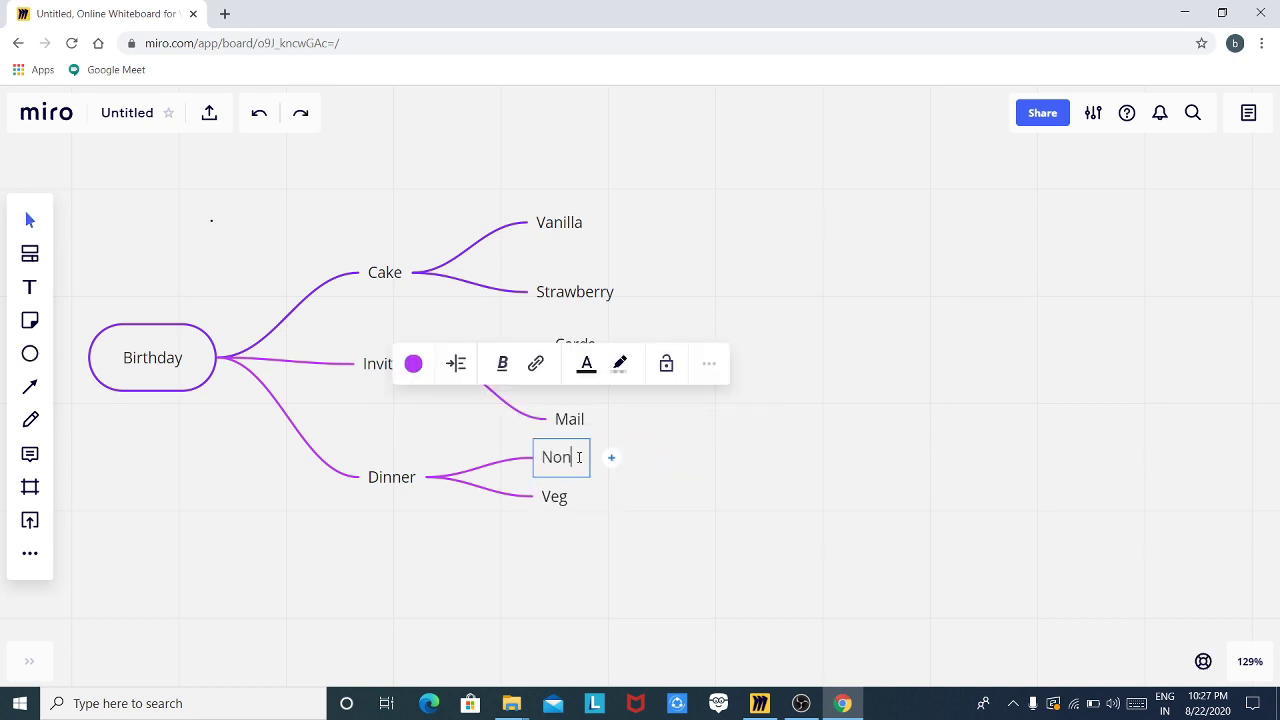
pyautogui.write('-Veg')
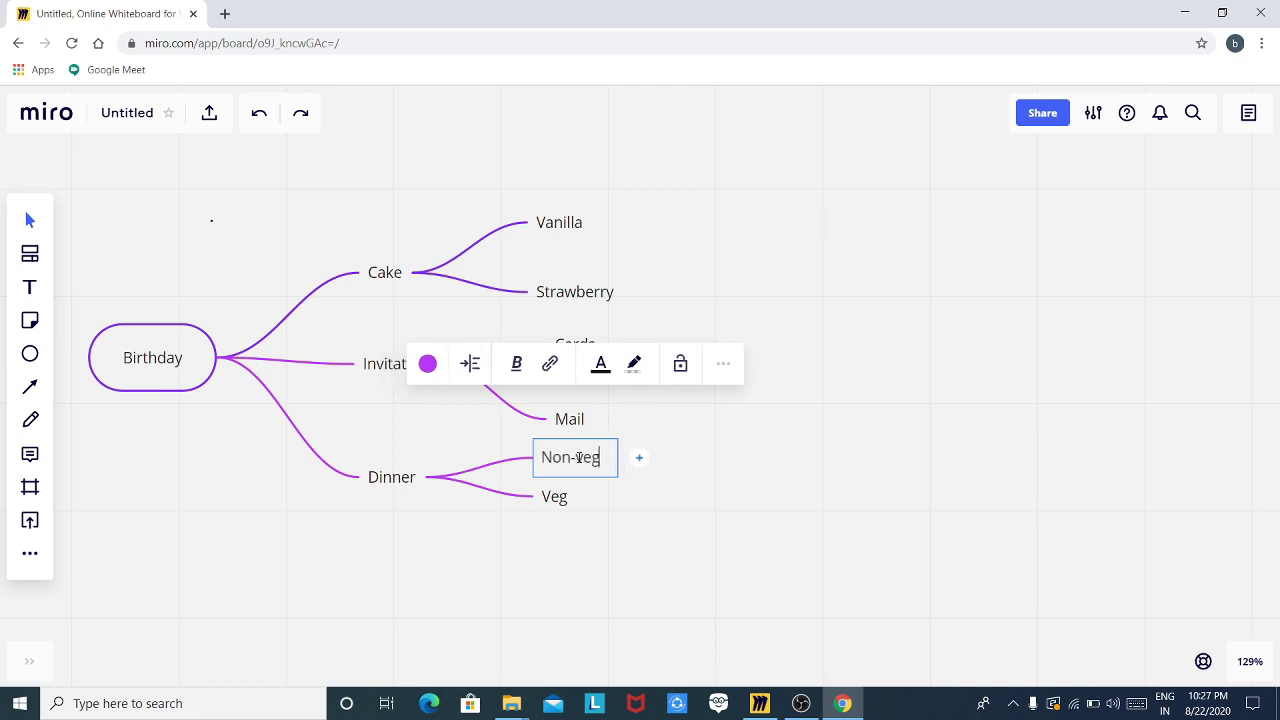
pyautogui.click(320, 177)
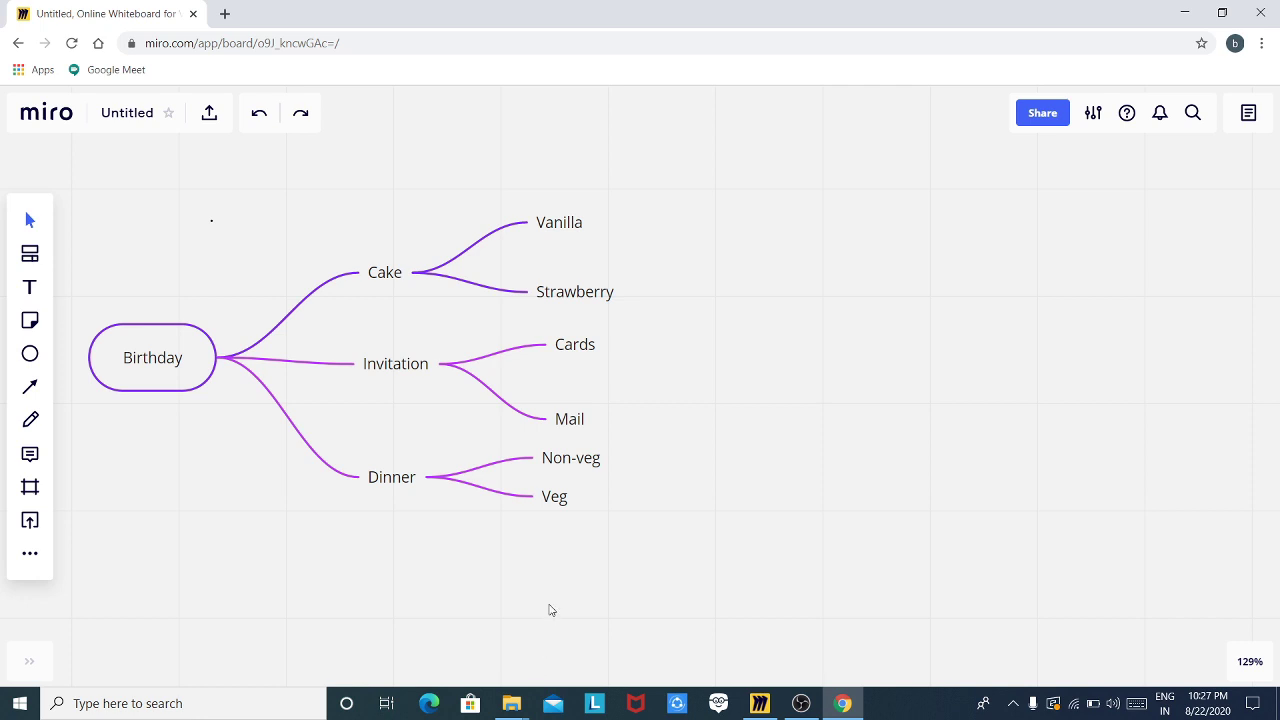
# Step: Spread out the mind map by moving the Veg, Non-veg and Dinner nodes down and the Cake branch up
pyautogui.click(556, 499)
pyautogui.moveTo(556, 499); pyautogui.dragTo(563, 575)
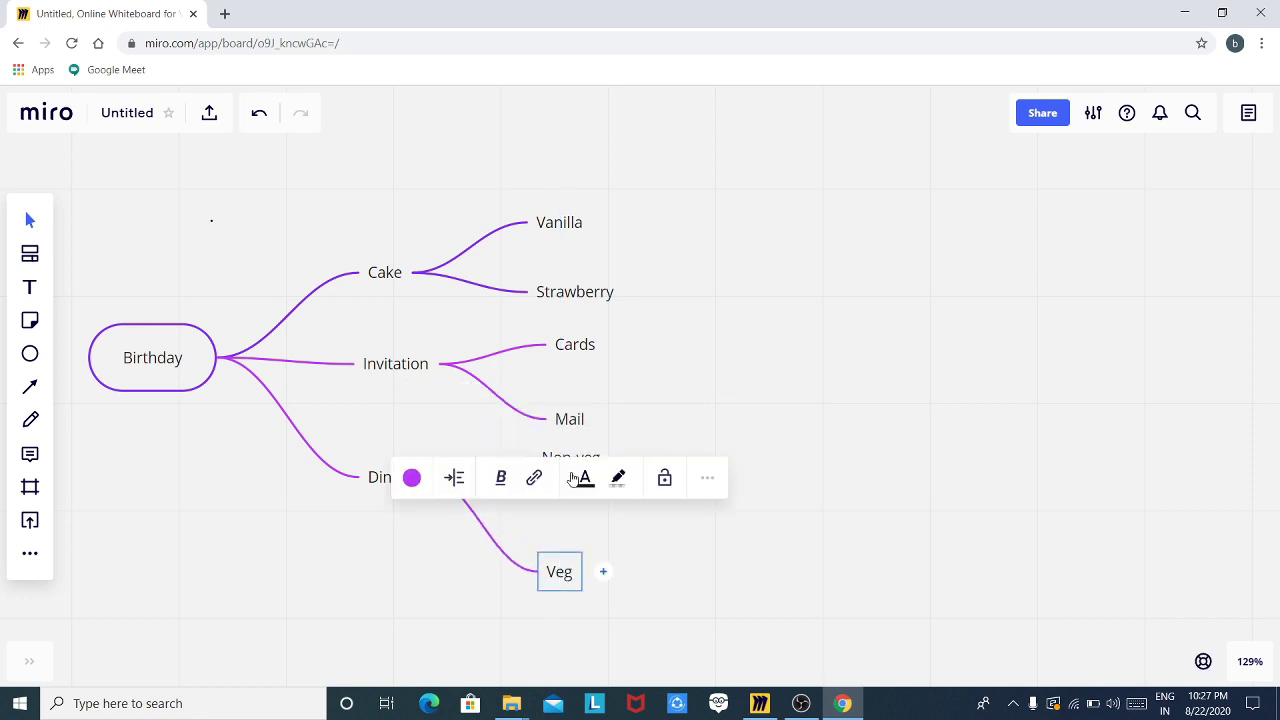
pyautogui.click(680, 580)
pyautogui.moveTo(573, 463); pyautogui.dragTo(572, 476)
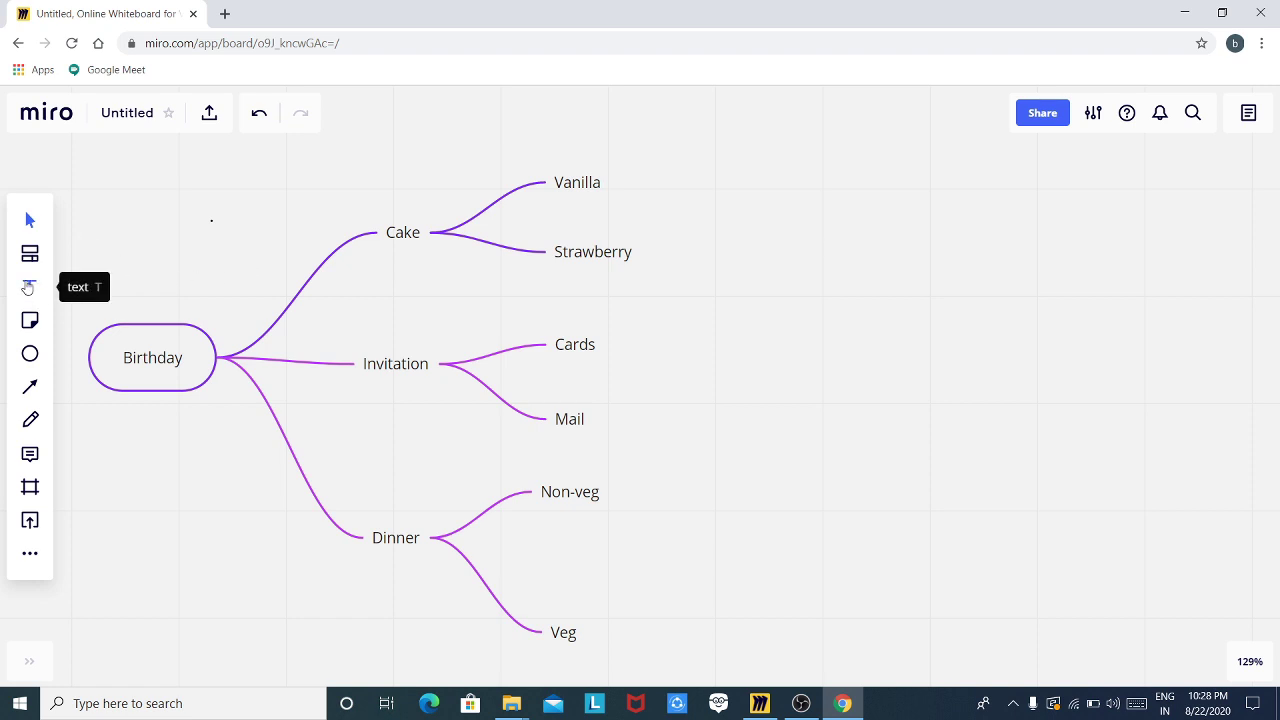
# Step: Add a text title reading "BIRTHDAY PLANNING" above the mind map
pyautogui.click(28, 287)
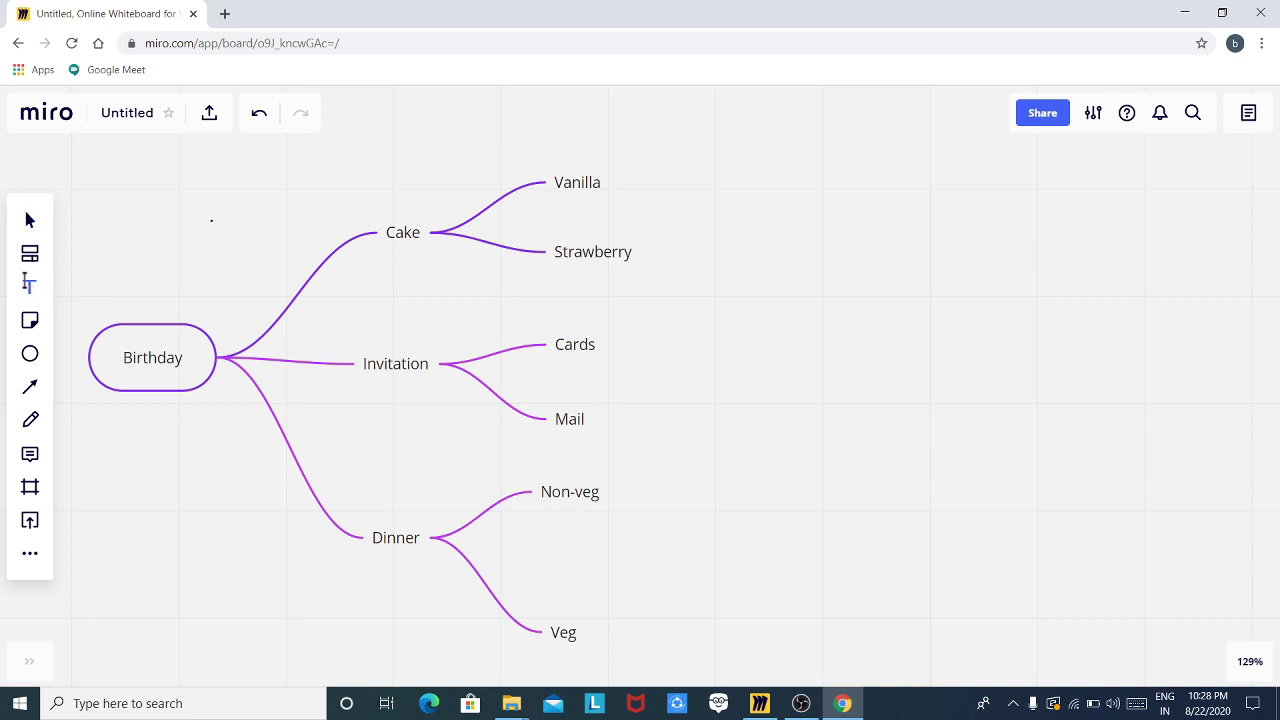
pyautogui.click(468, 104)
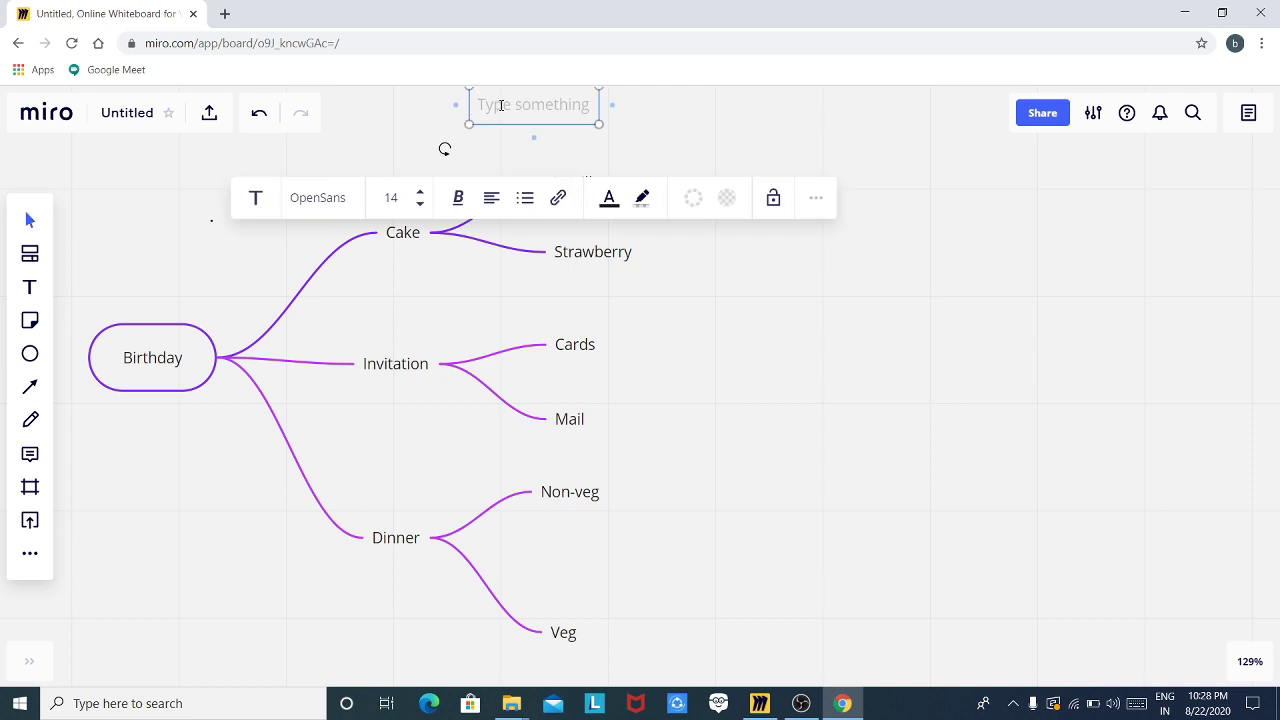
pyautogui.press('capslock')
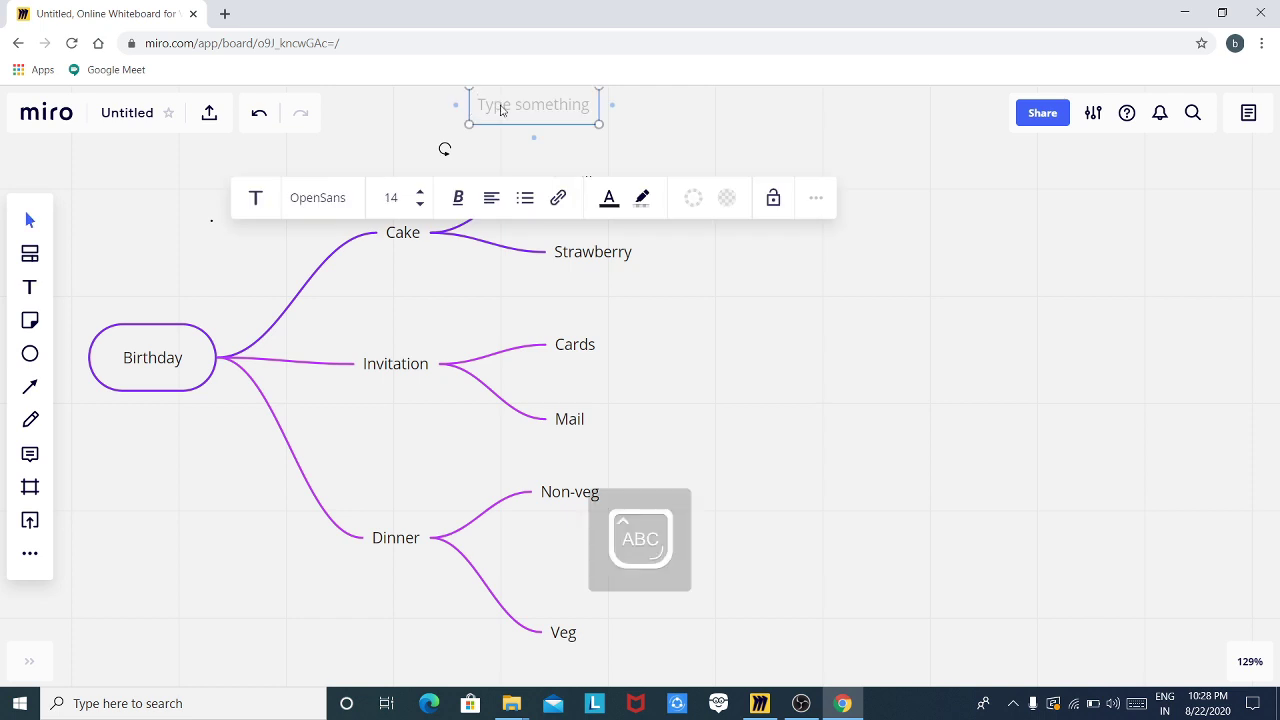
pyautogui.write('BIRTH')
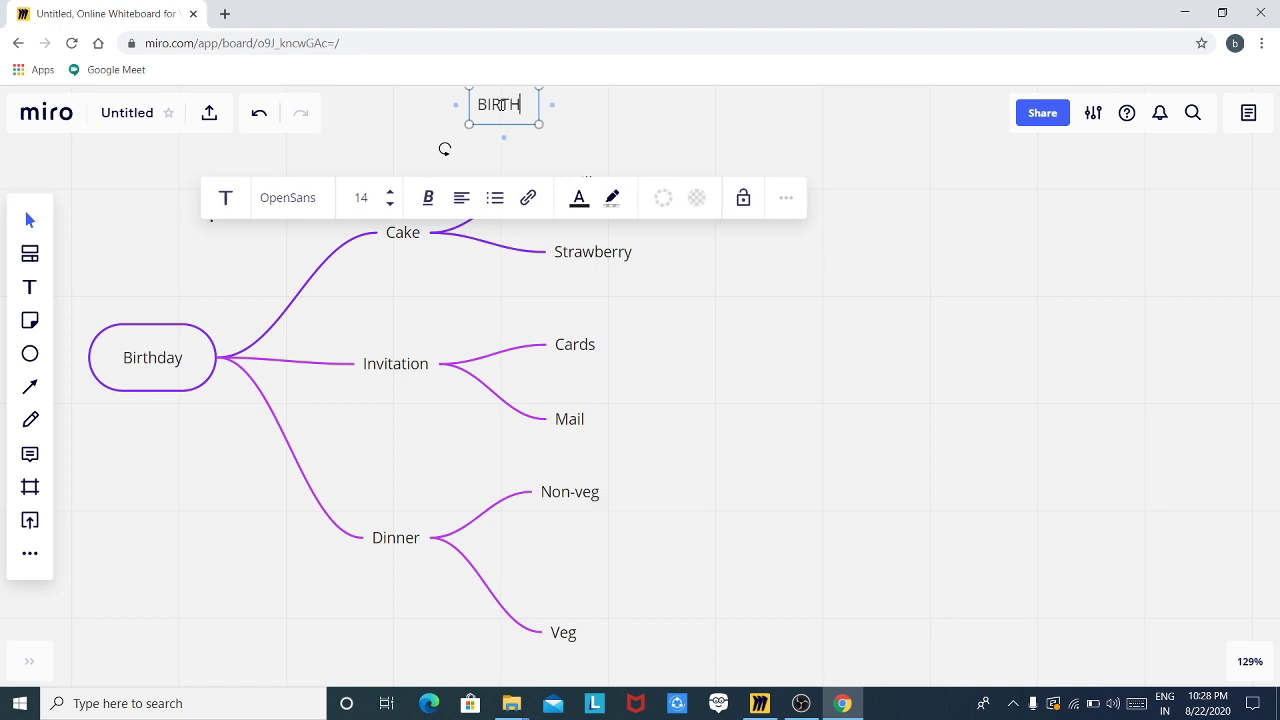
pyautogui.write('DAU')
pyautogui.press('BackSpace')
pyautogui.write('Y PLANNING')
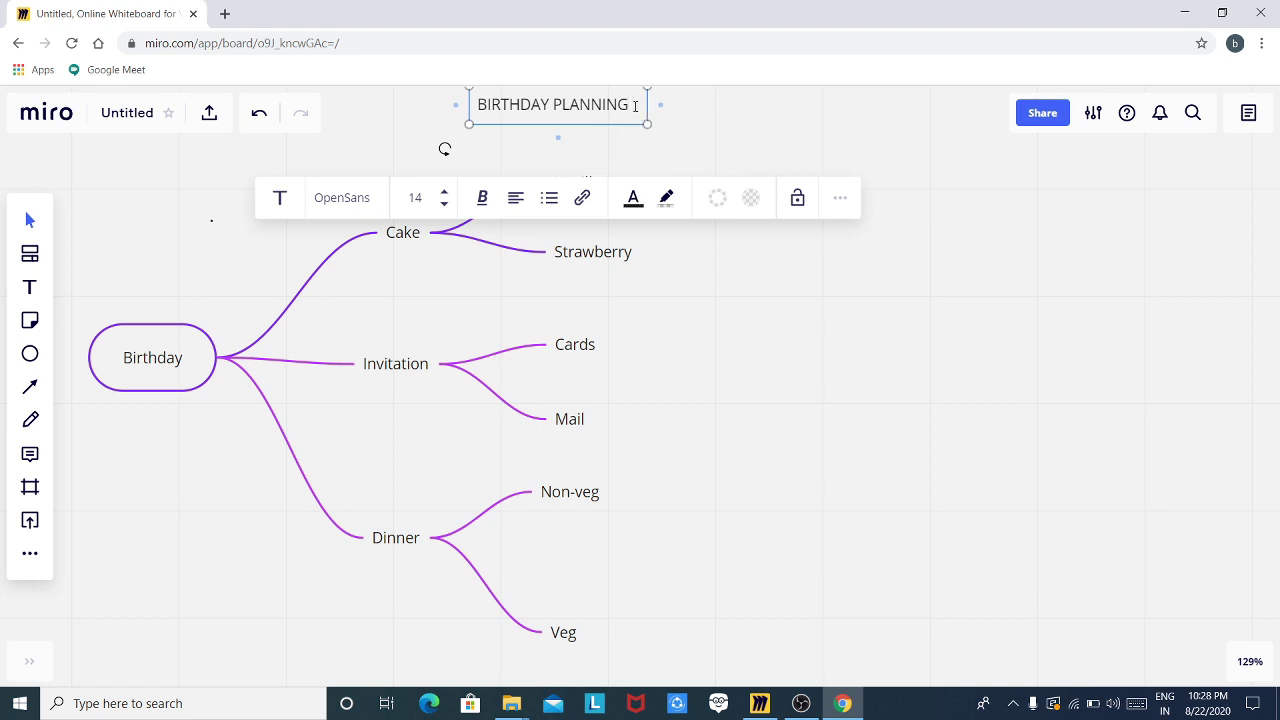
# Step: Make the "BIRTHDAY PLANNING" title bold and set its font size to 18
pyautogui.moveTo(628, 105); pyautogui.dragTo(476, 105)
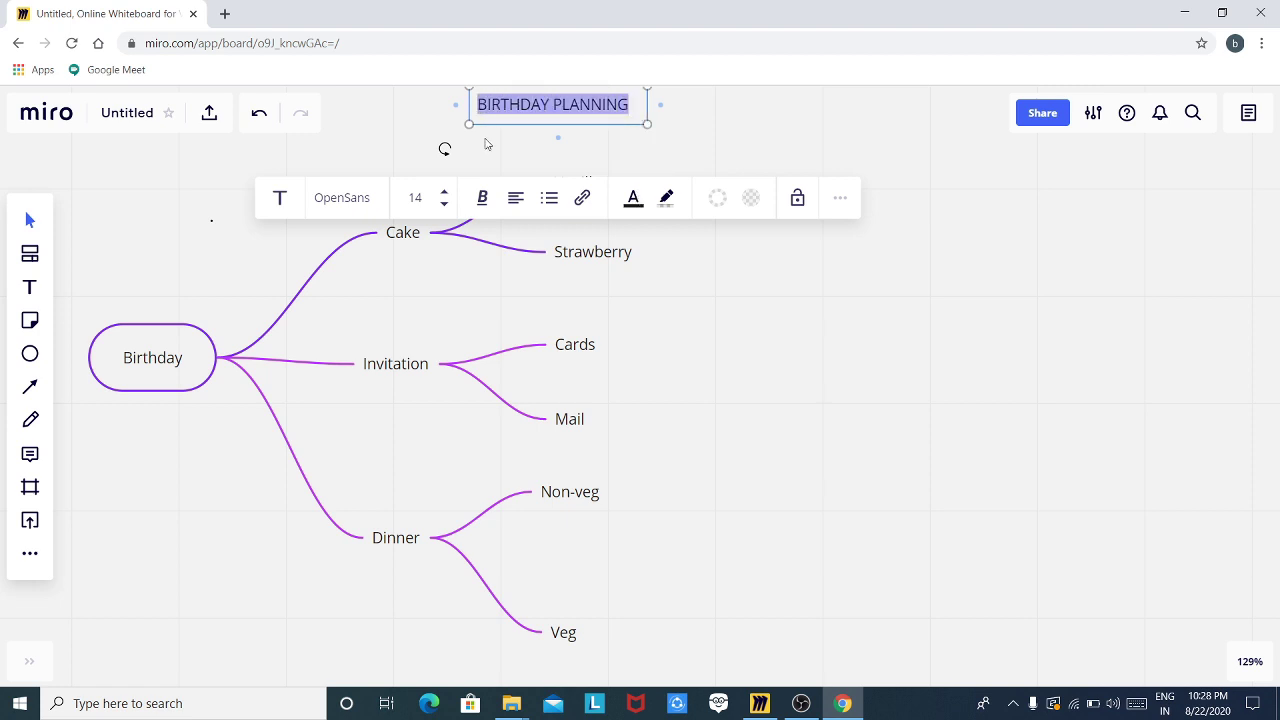
pyautogui.click(484, 197)
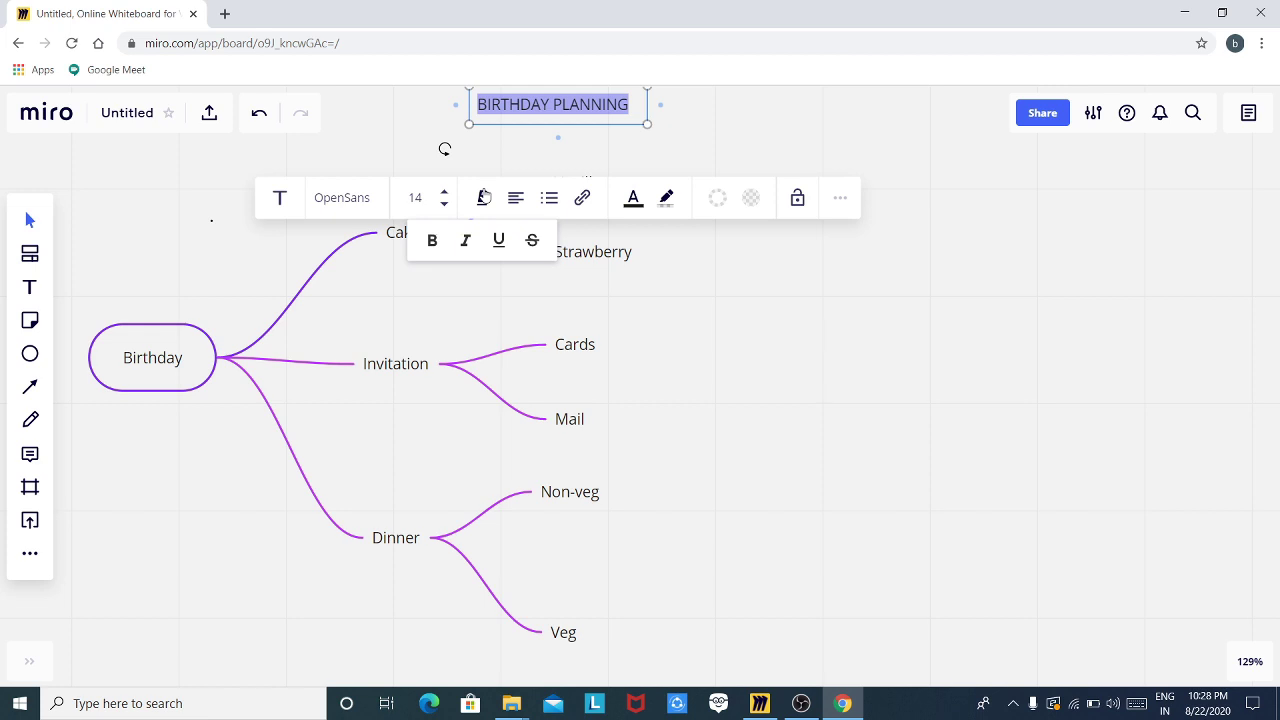
pyautogui.click(432, 240)
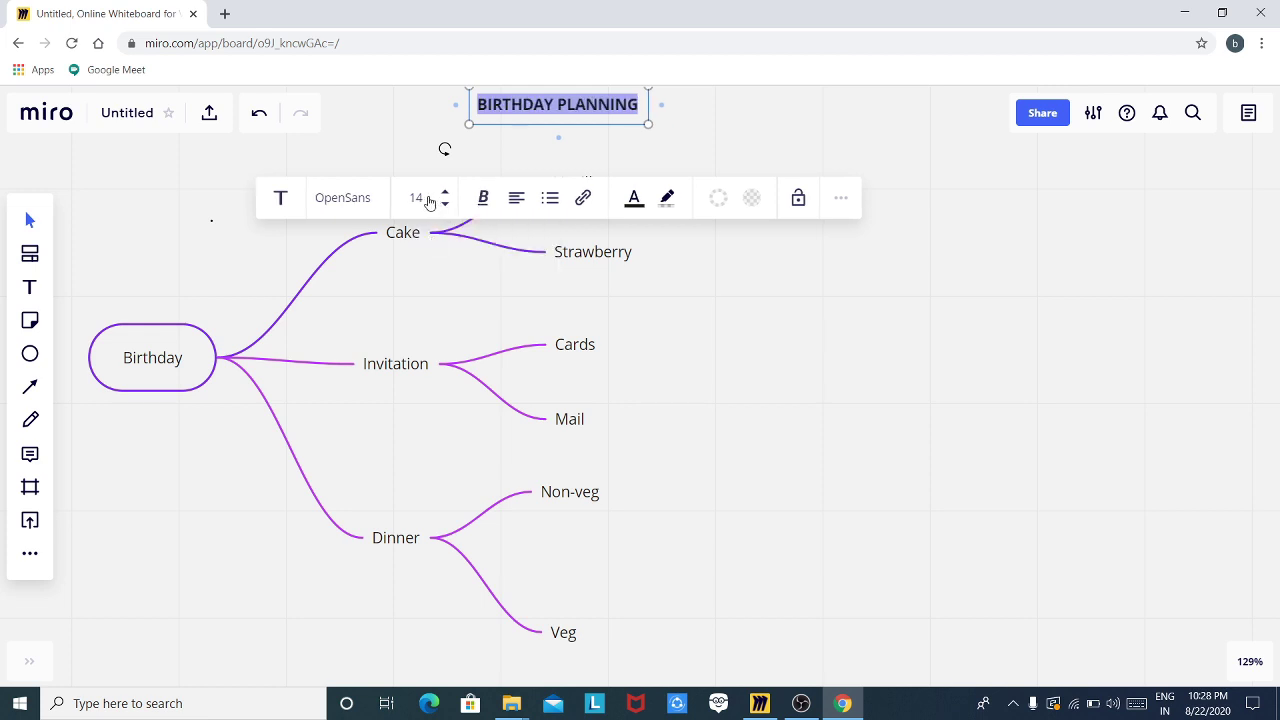
pyautogui.click(422, 199)
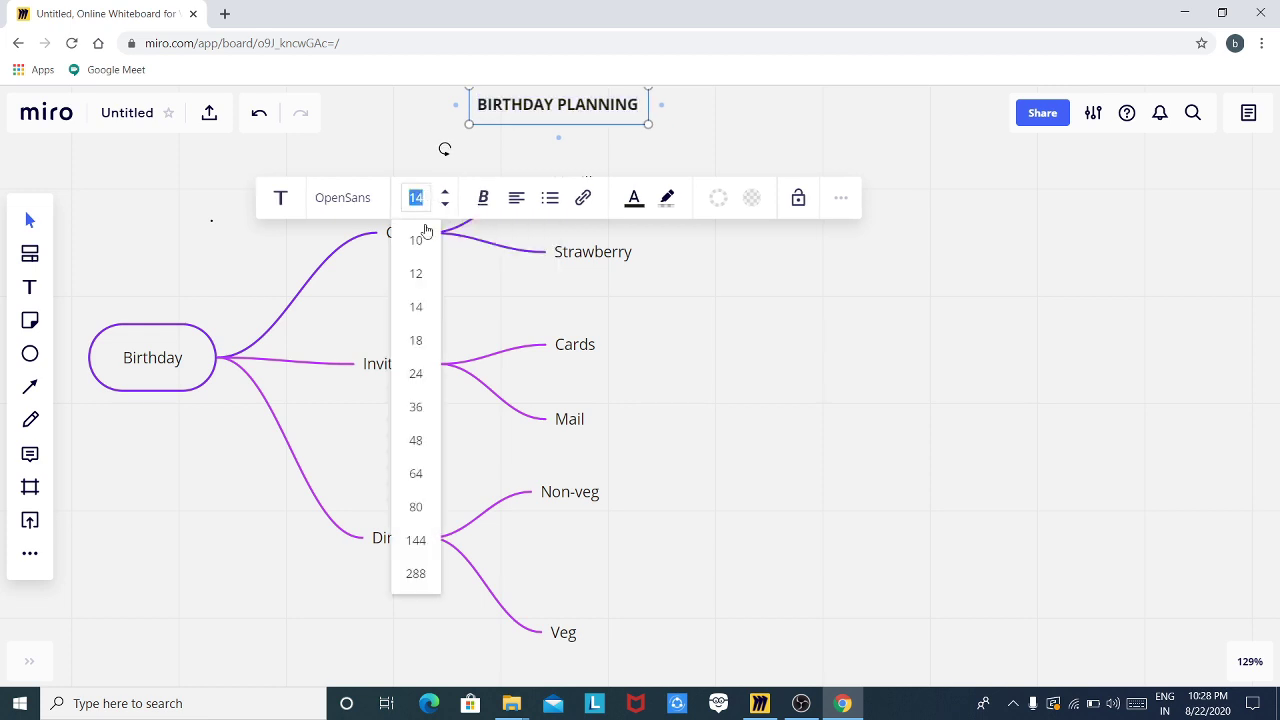
pyautogui.click(416, 340)
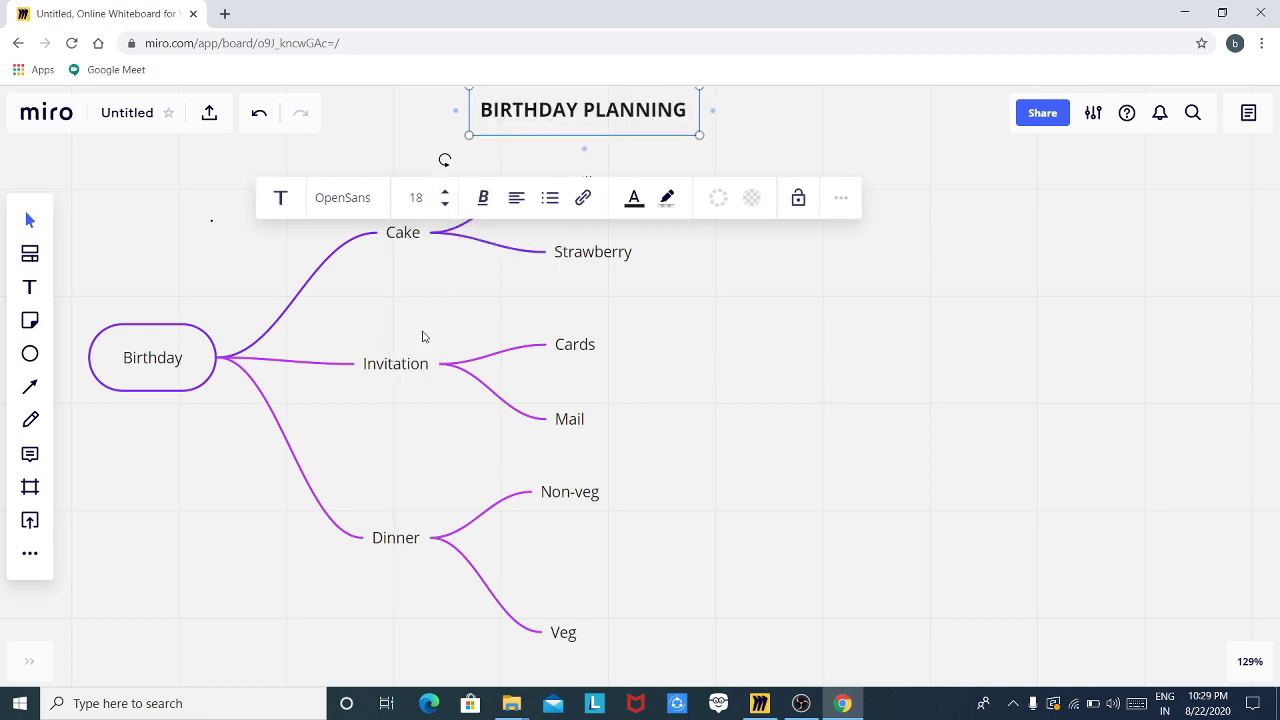
# Step: Change the title's font to Gravitas One and highlight its text in yellow
pyautogui.click(342, 198)
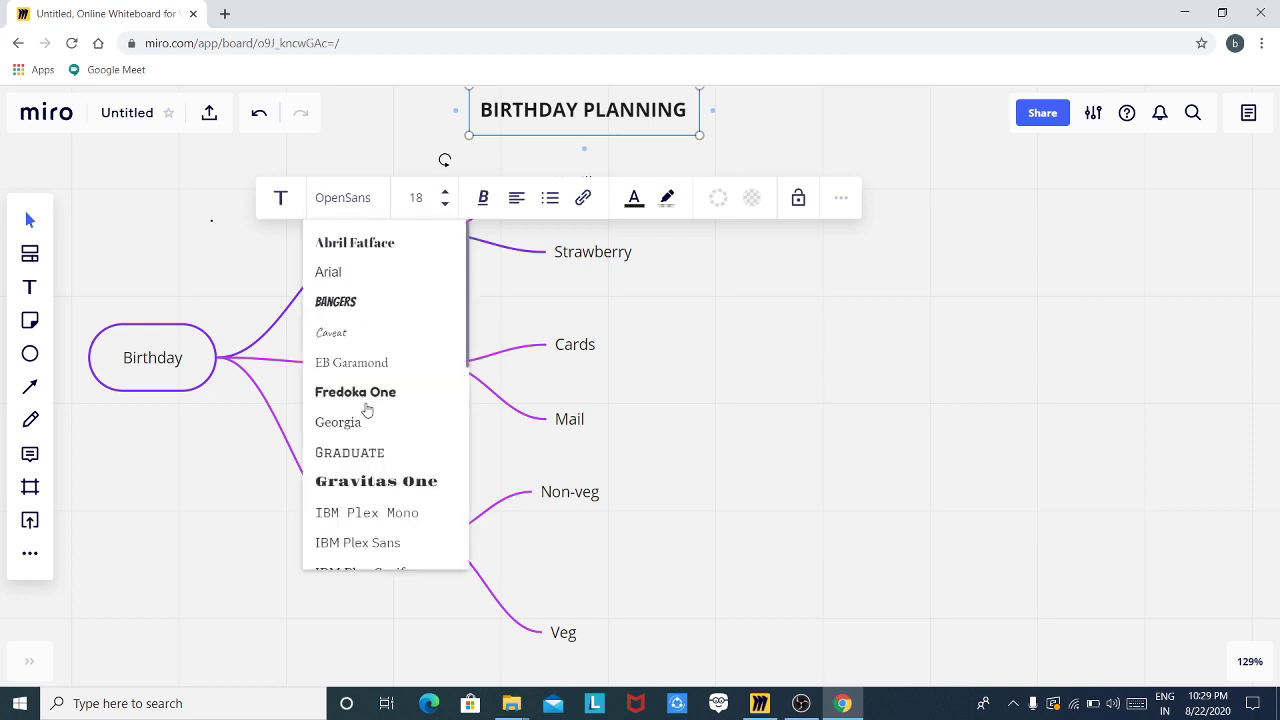
pyautogui.click(362, 484)
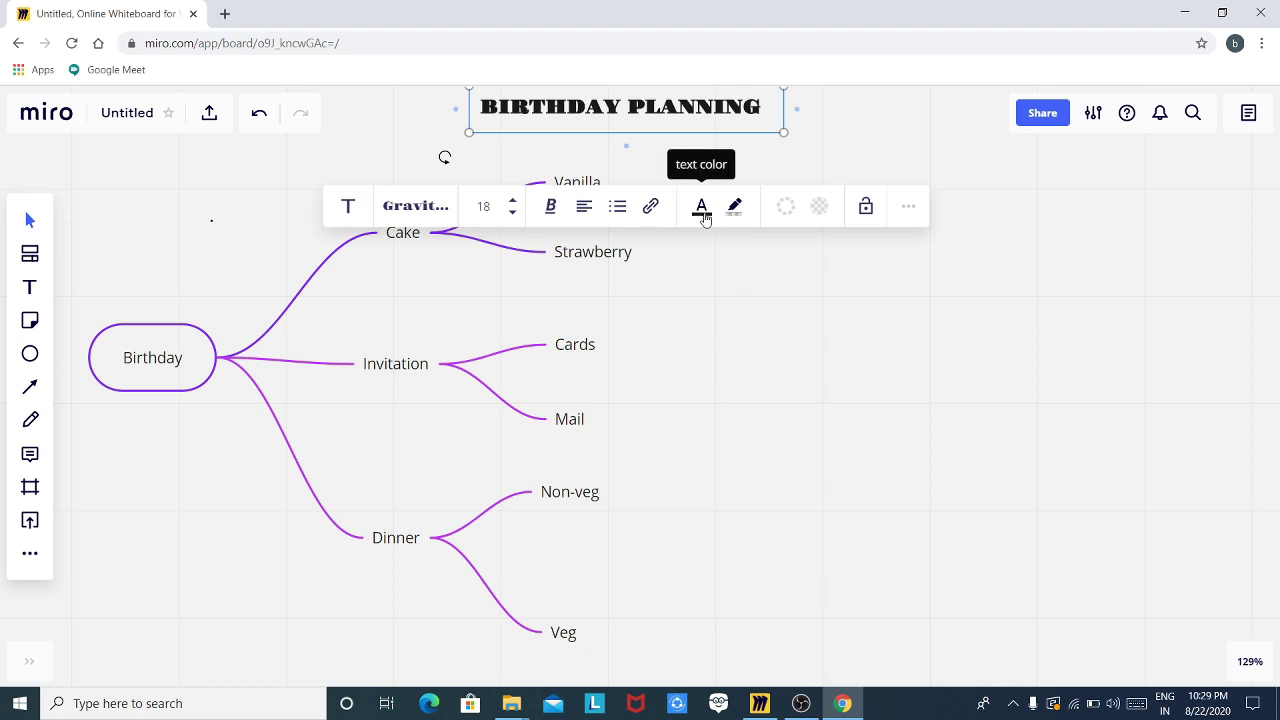
pyautogui.click(734, 207)
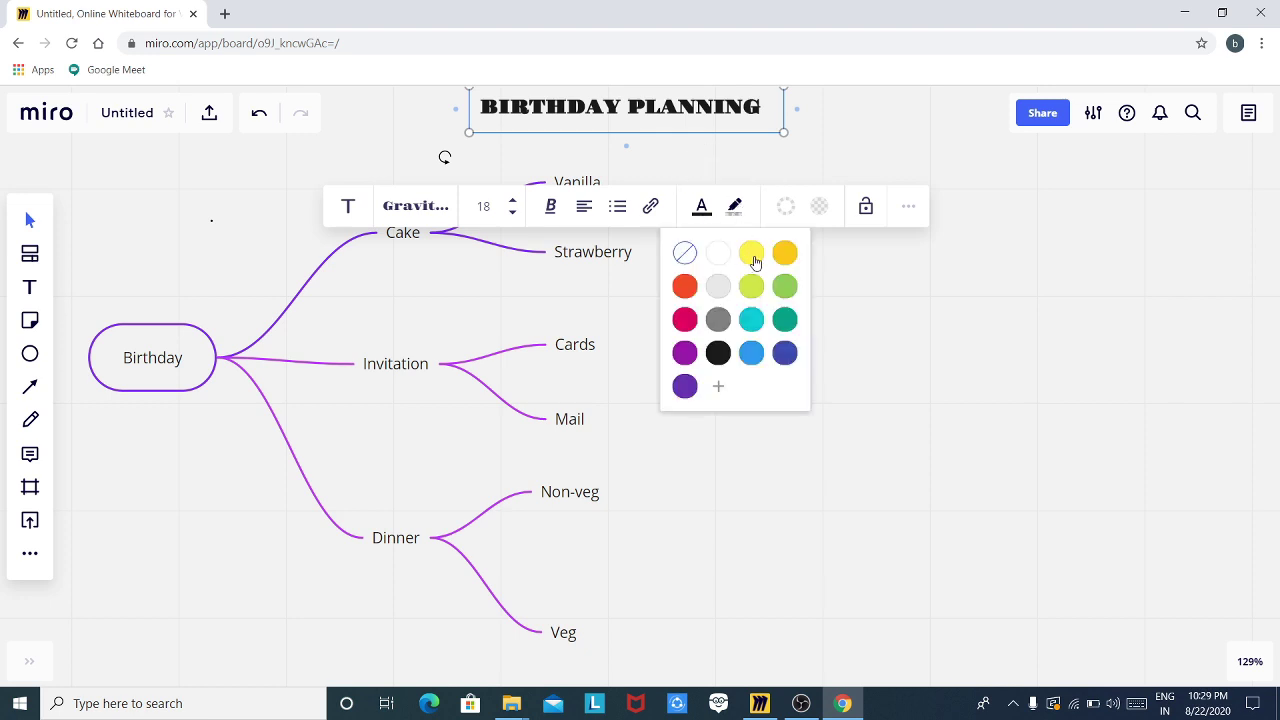
pyautogui.click(751, 255)
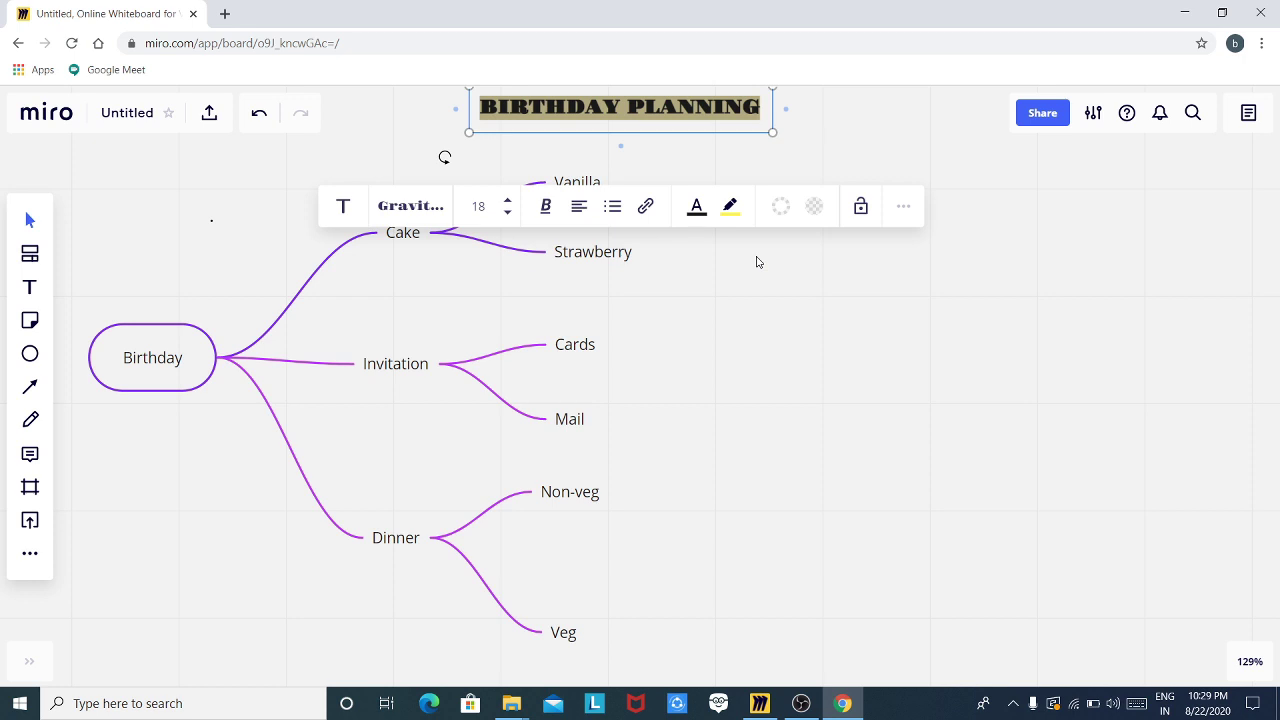
pyautogui.click(757, 262)
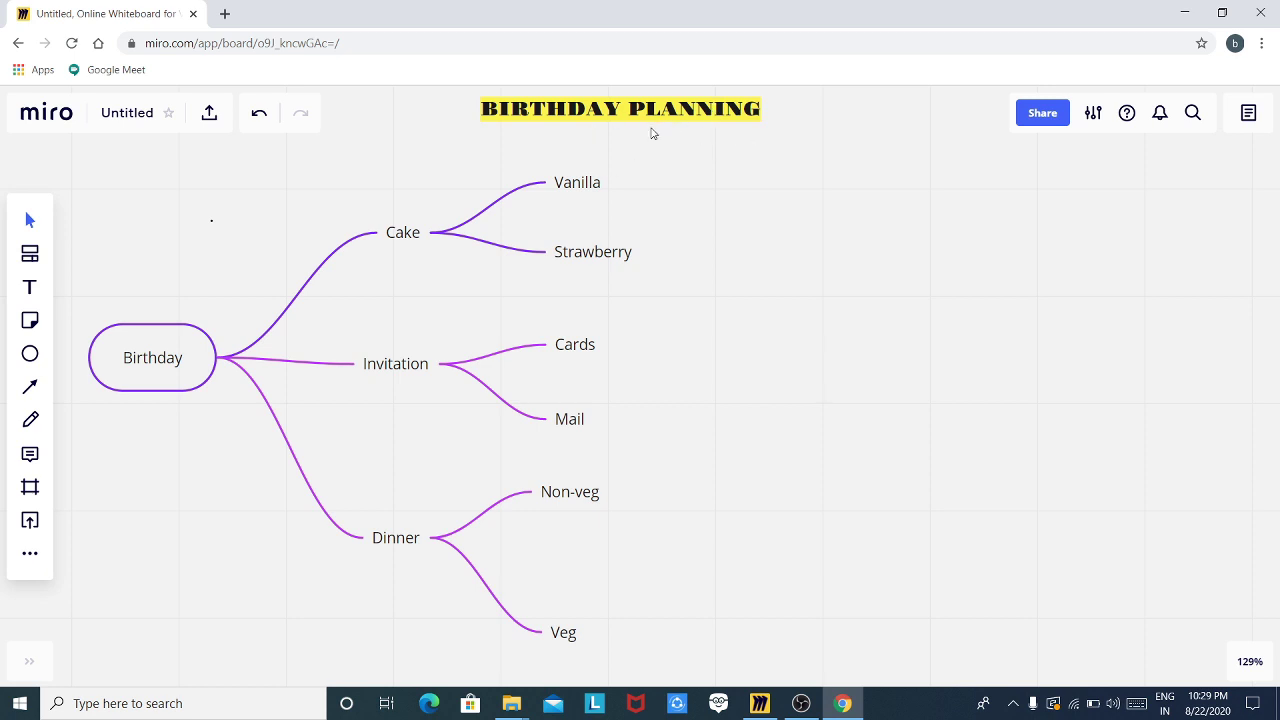
# Step: Place a red sticky note below the Birthday node and shift the whole mind map to the right
pyautogui.hotkey('shift', '0')
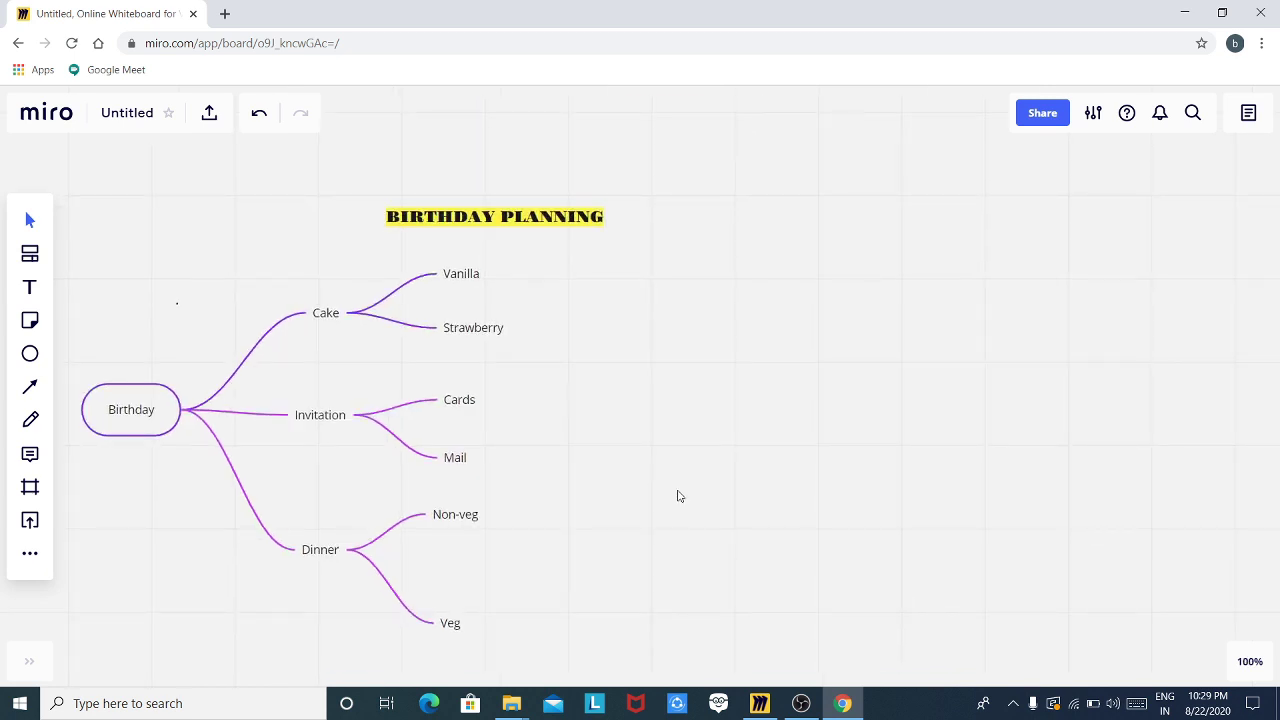
pyautogui.click(30, 322)
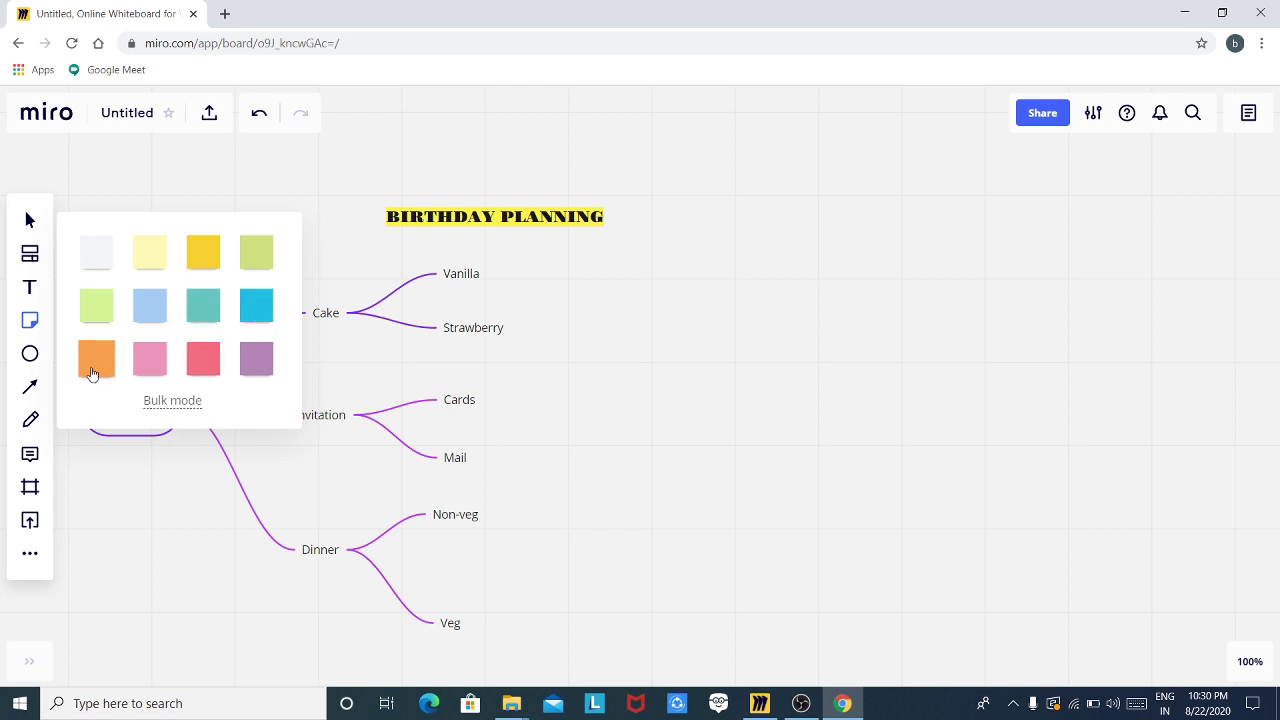
pyautogui.click(203, 360)
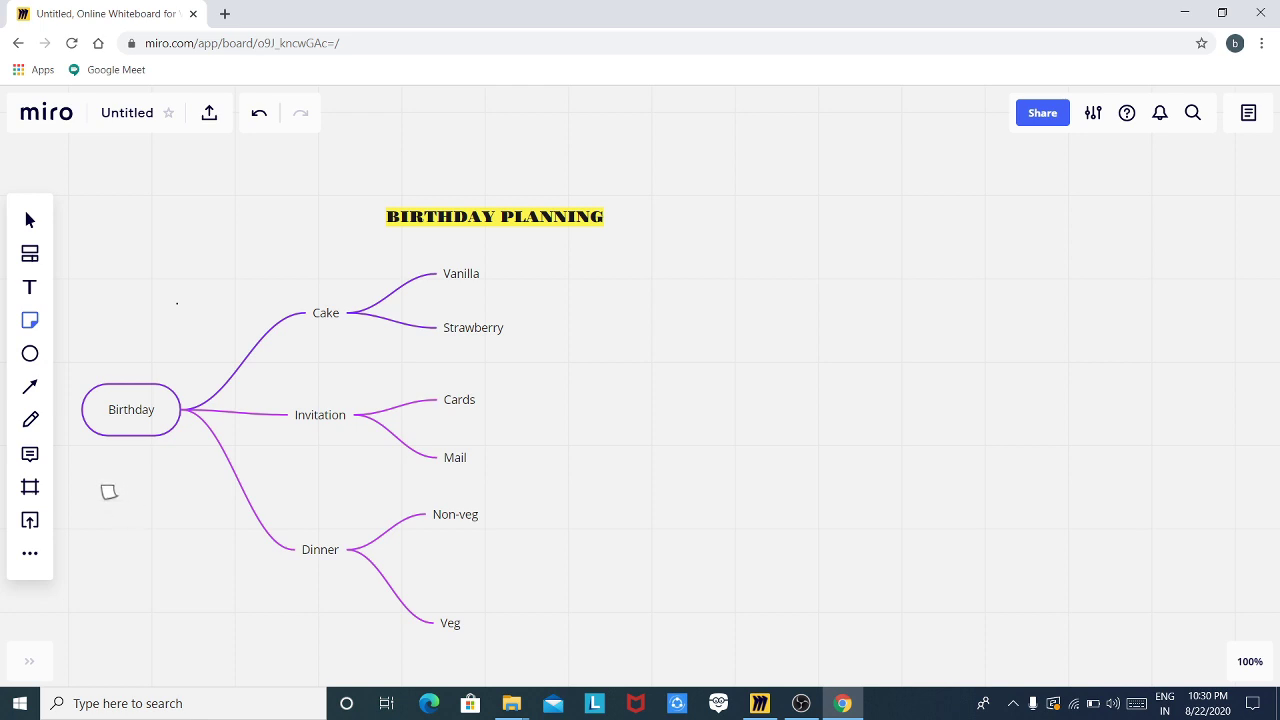
pyautogui.moveTo(105, 505); pyautogui.dragTo(144, 600)
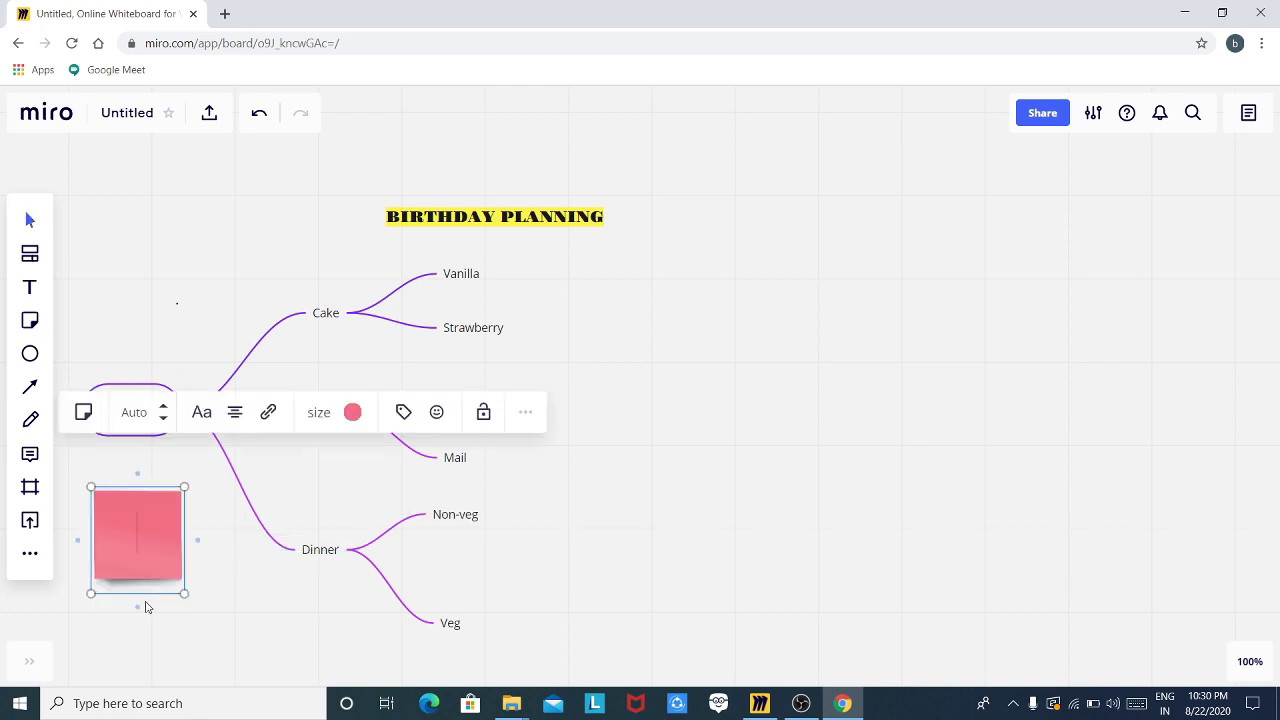
pyautogui.click(182, 297)
pyautogui.moveTo(149, 417); pyautogui.dragTo(253, 402)
# Step: Write "20 JULY" on two lines in the red sticky note
pyautogui.click(125, 530)
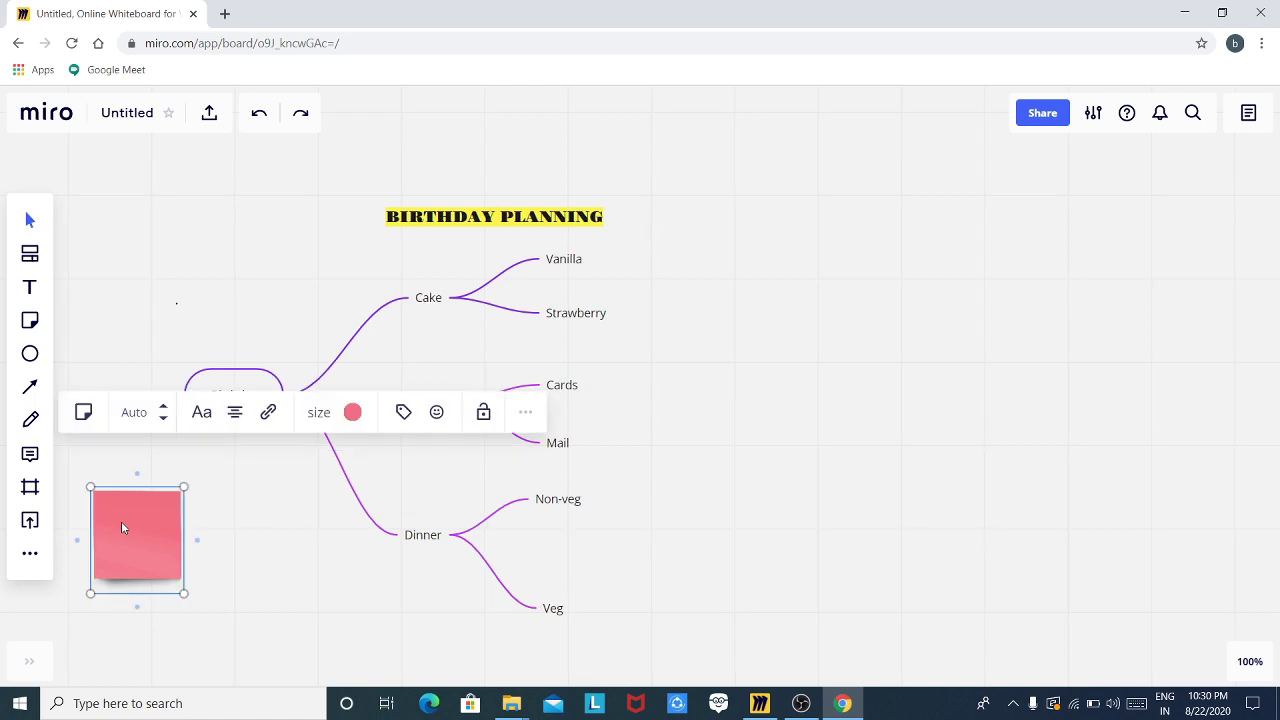
pyautogui.click(122, 528)
pyautogui.moveTo(122, 528); pyautogui.dragTo(122, 531)
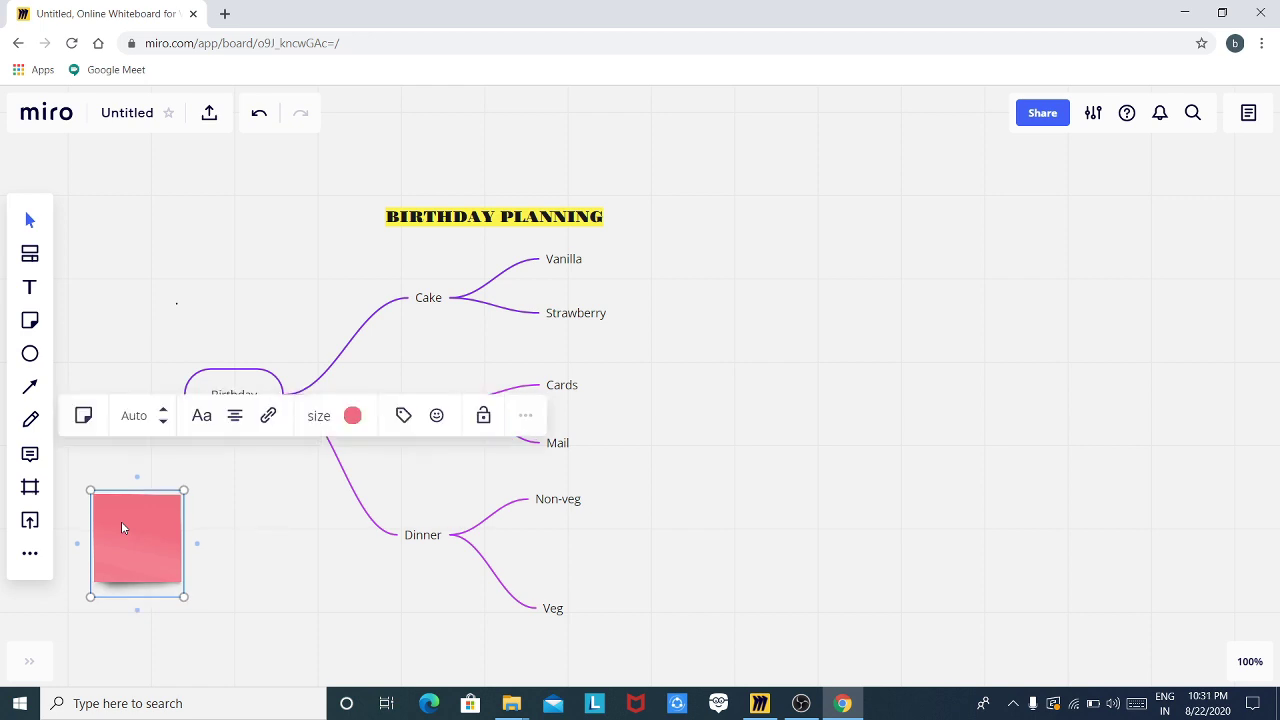
pyautogui.click(121, 521)
pyautogui.write('20')
pyautogui.press('Return')
pyautogui.write('JULY')
pyautogui.click(228, 557)
pyautogui.click(257, 114)
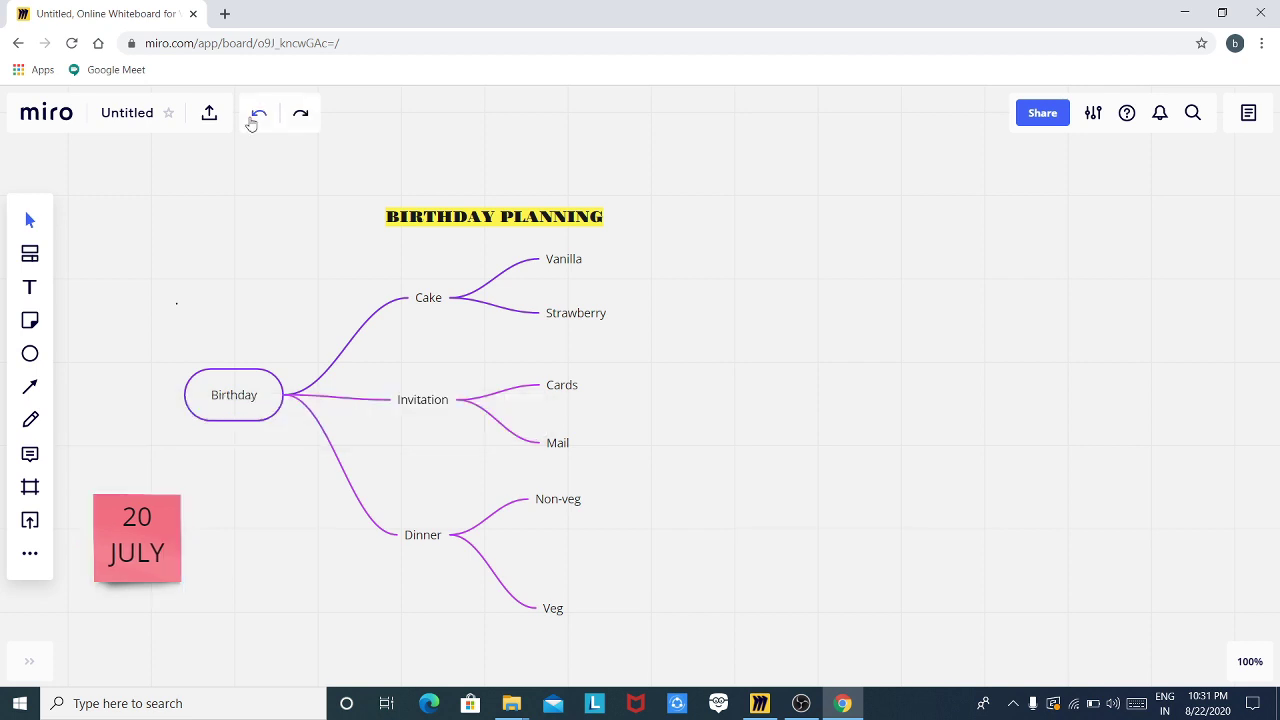
# Step: Enlarge the "20 JULY" sticky note slightly from its upper-left corner and deselect it
pyautogui.click(135, 563)
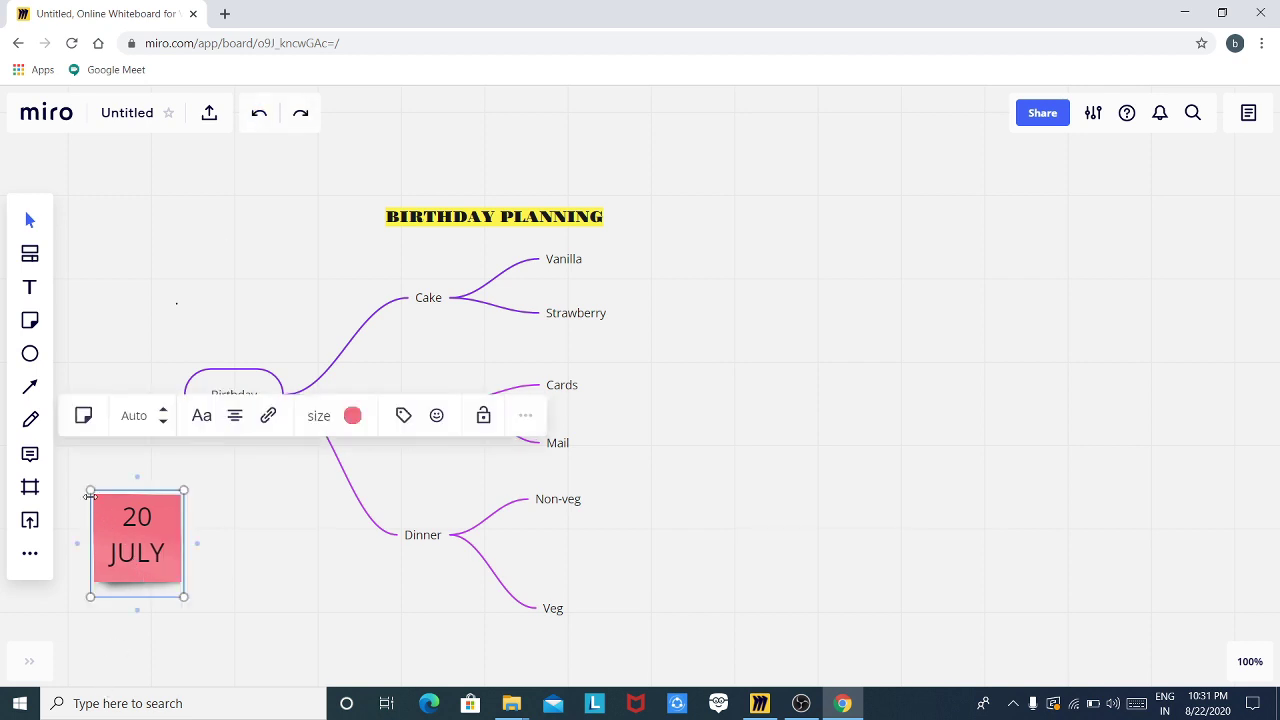
pyautogui.moveTo(84, 486); pyautogui.dragTo(62, 458)
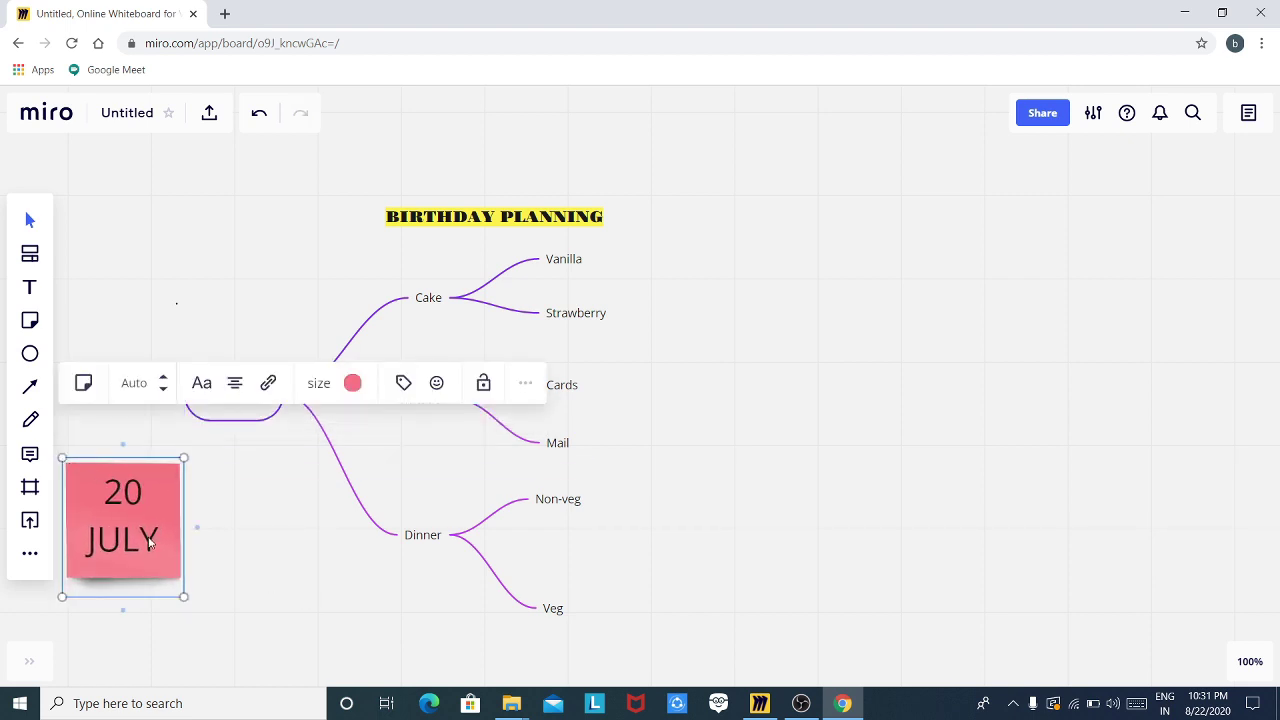
pyautogui.click(236, 482)
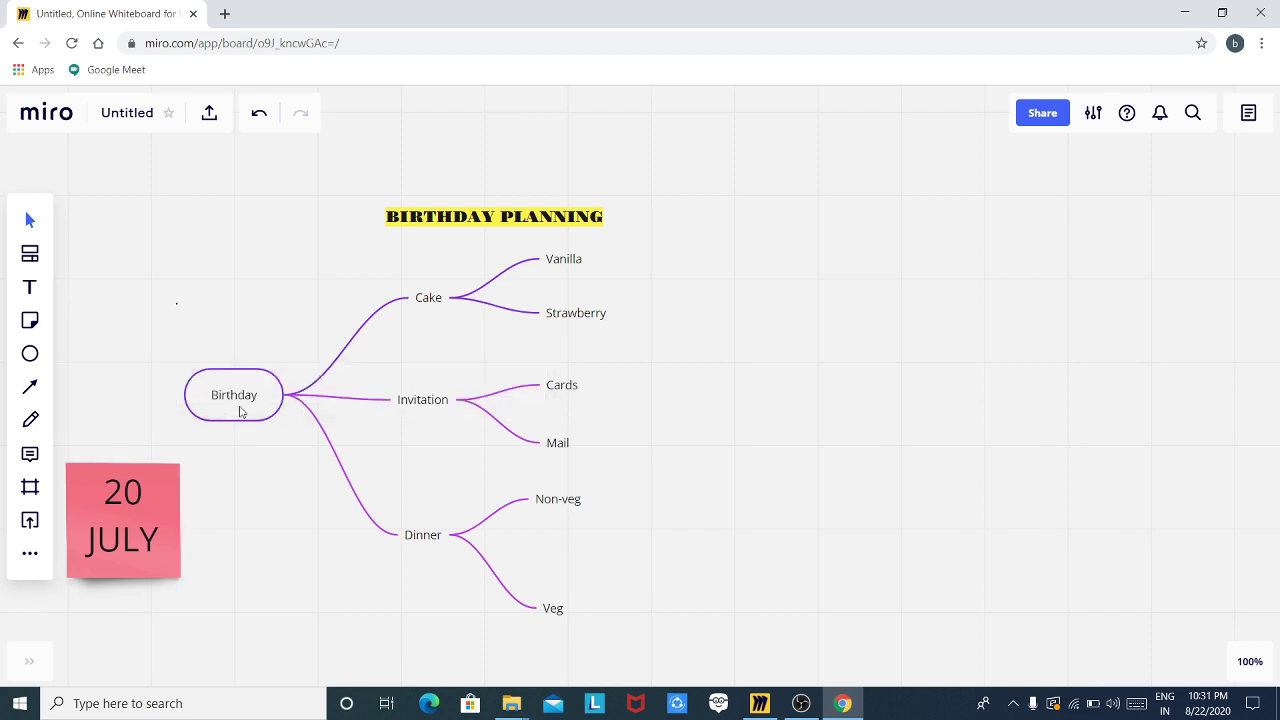
# Step: Connect the "20 JULY" sticky note to the Birthday node with a curved arrow
pyautogui.hotkey('ctrl', 'z')
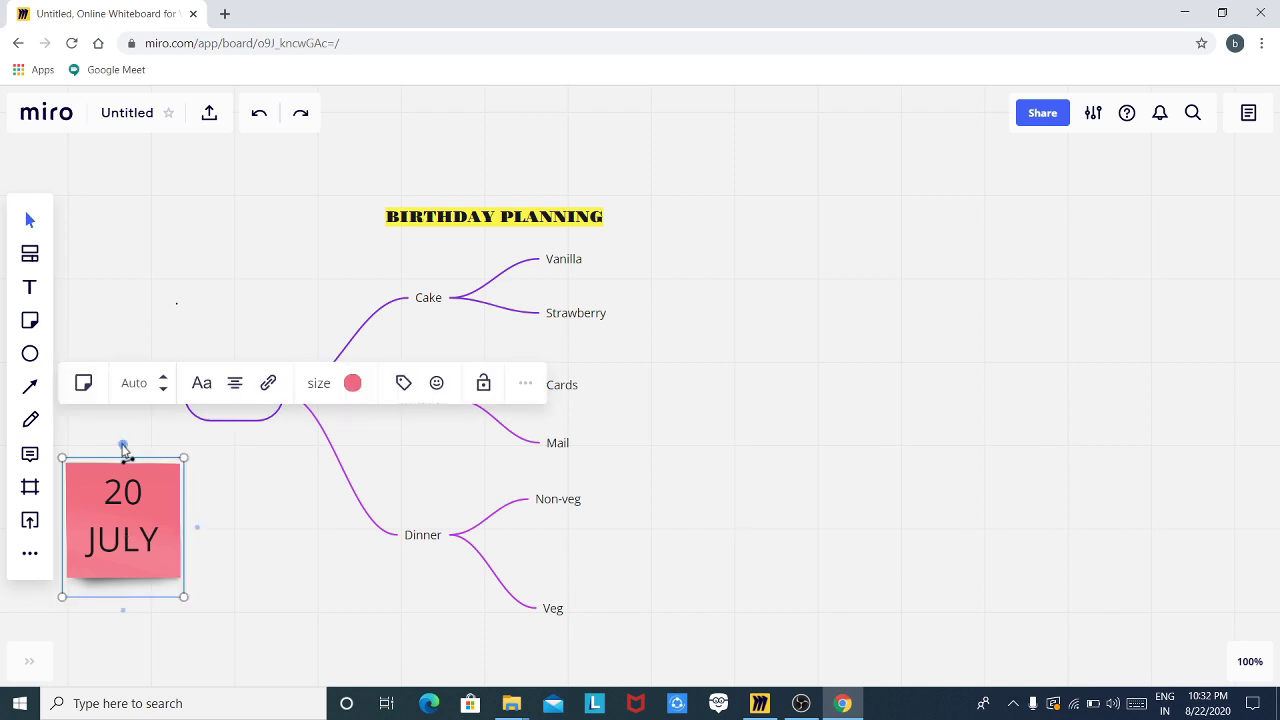
pyautogui.hotkey('ctrl', 'shift', 'z')
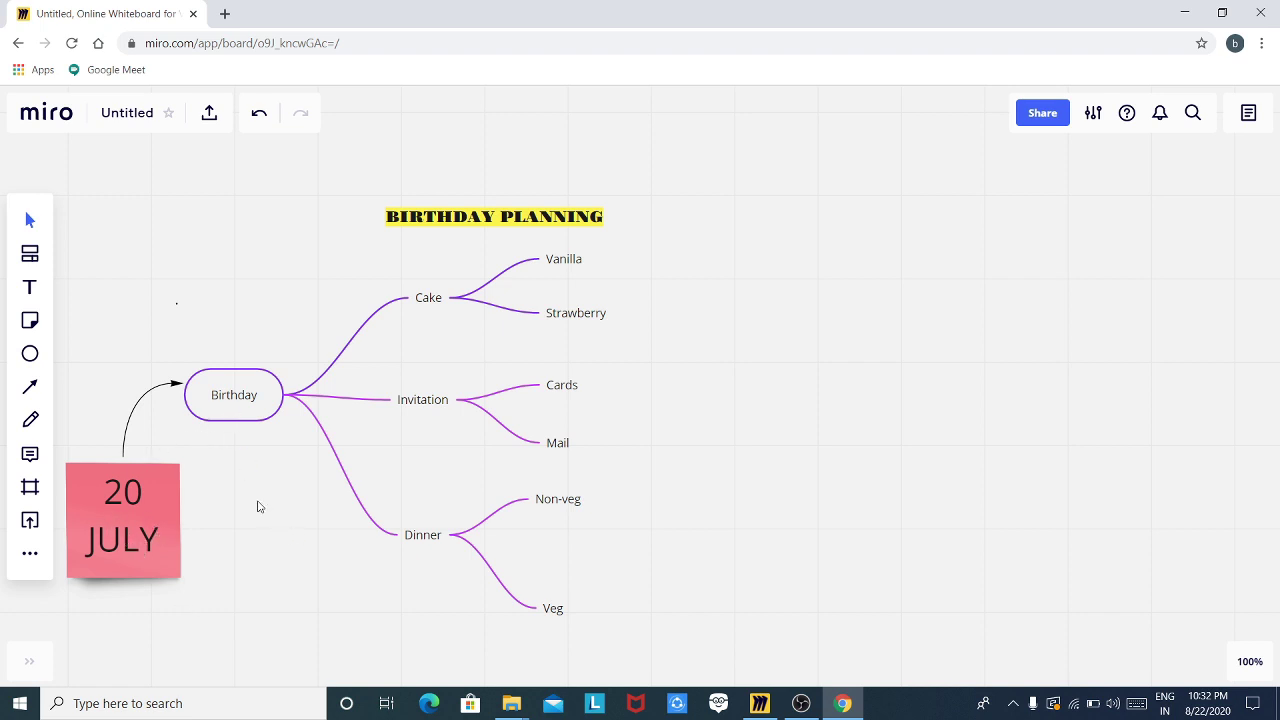
# Step: Draw a small triangle in the empty area to the right of the mind map
pyautogui.click(30, 355)
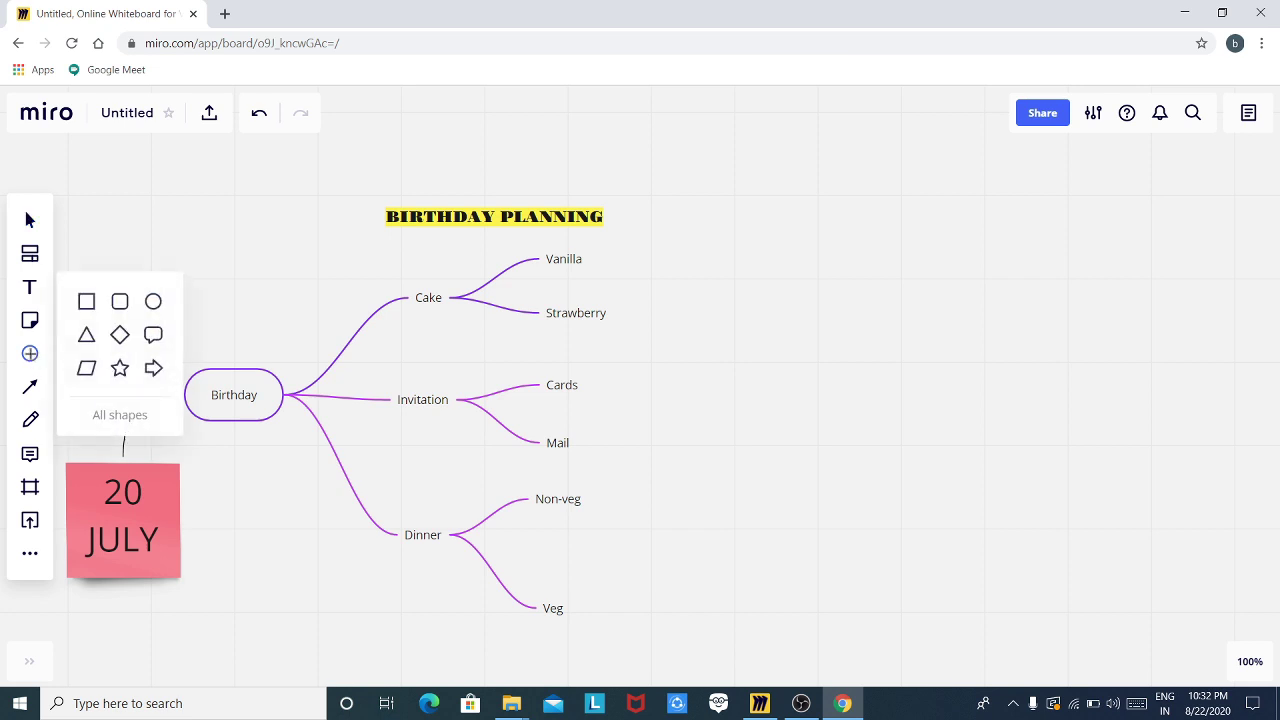
pyautogui.click(86, 335)
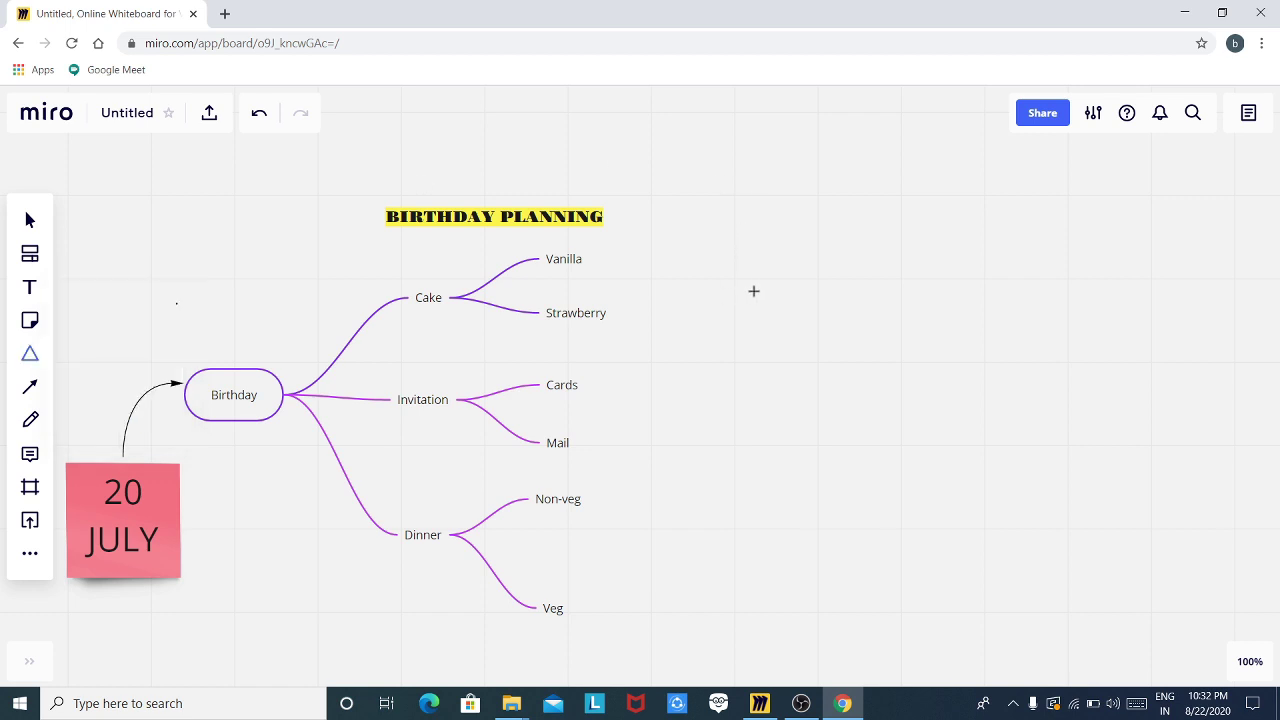
pyautogui.moveTo(757, 291); pyautogui.dragTo(821, 369)
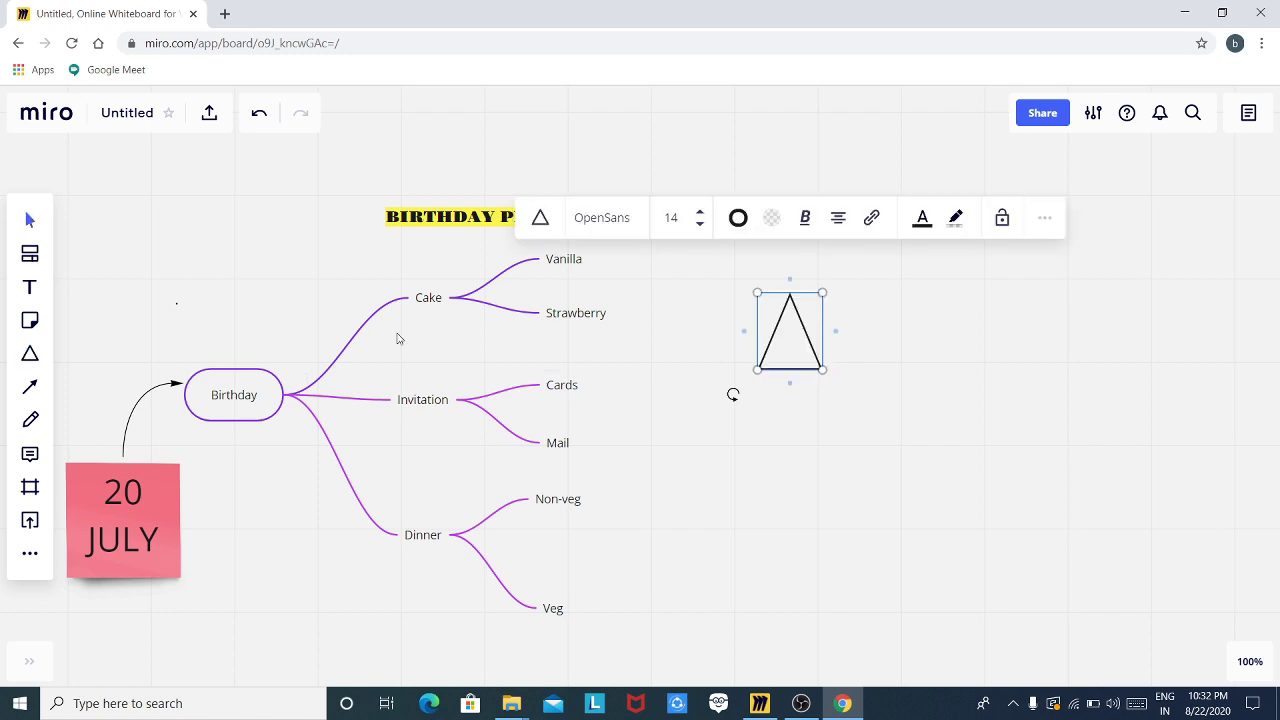
# Step: Draw a cylinder of the same width directly below the triangle, using the full shape set
pyautogui.click(30, 356)
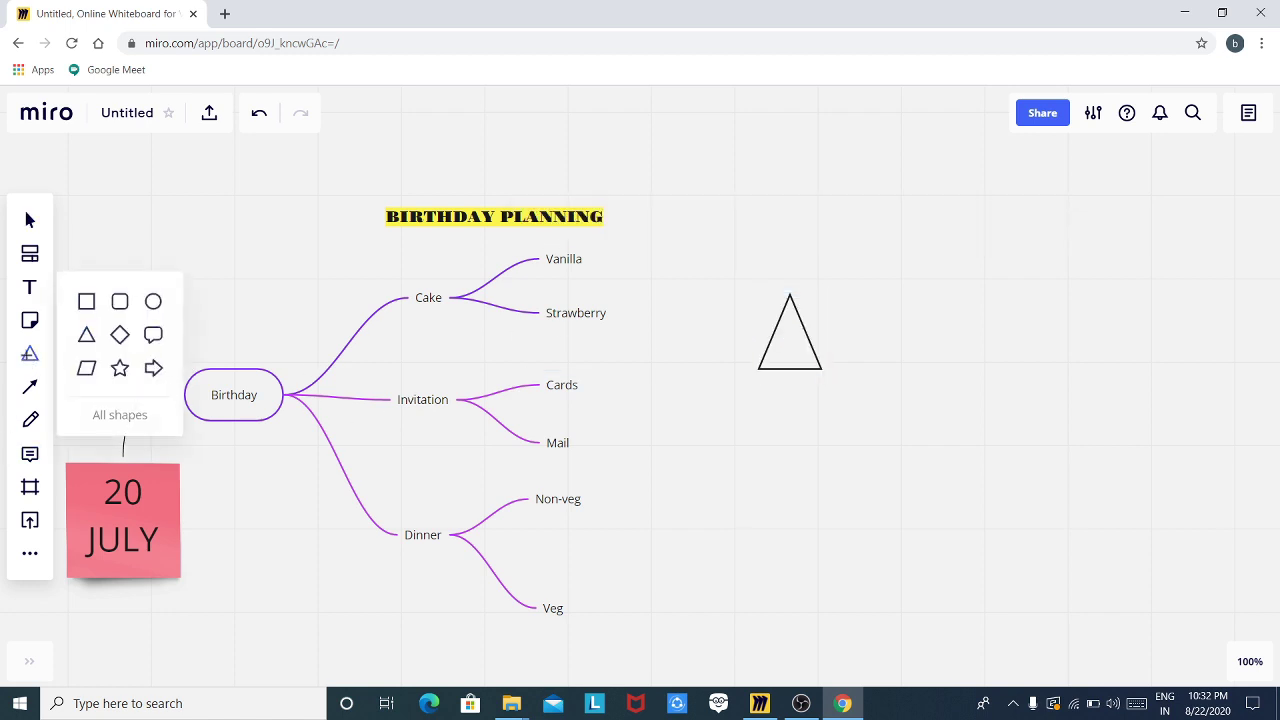
pyautogui.click(120, 415)
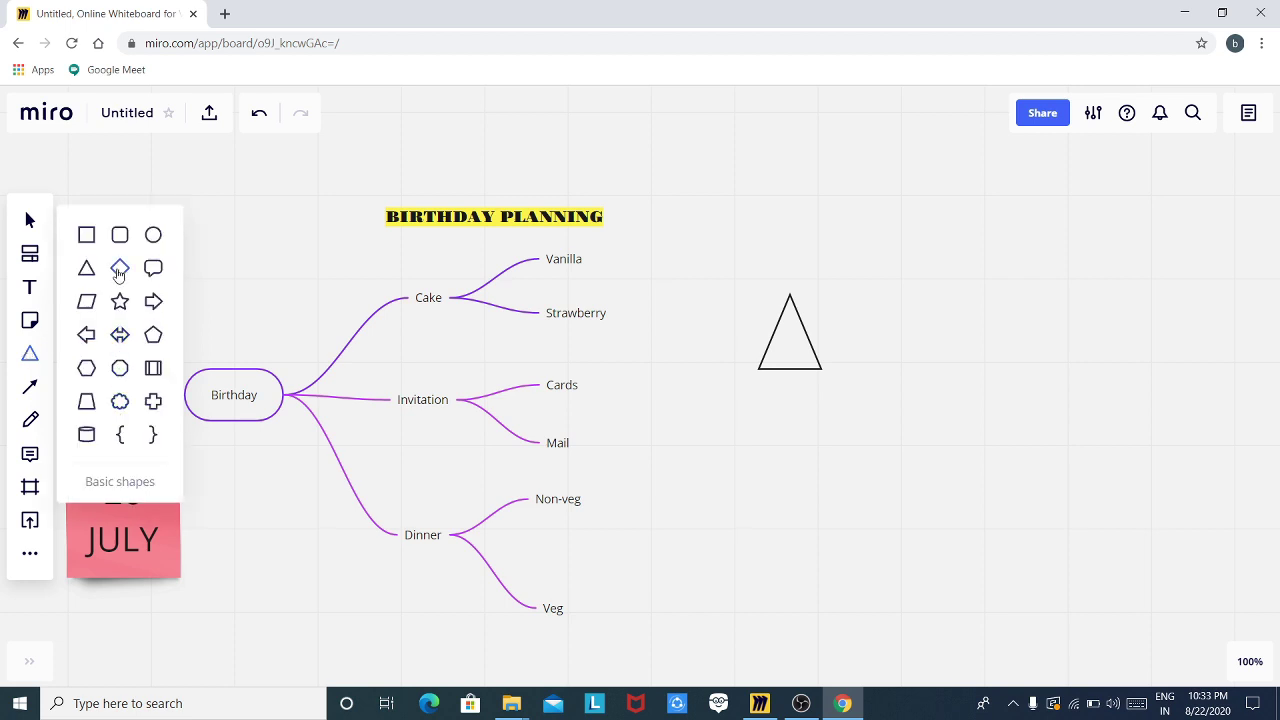
pyautogui.click(87, 437)
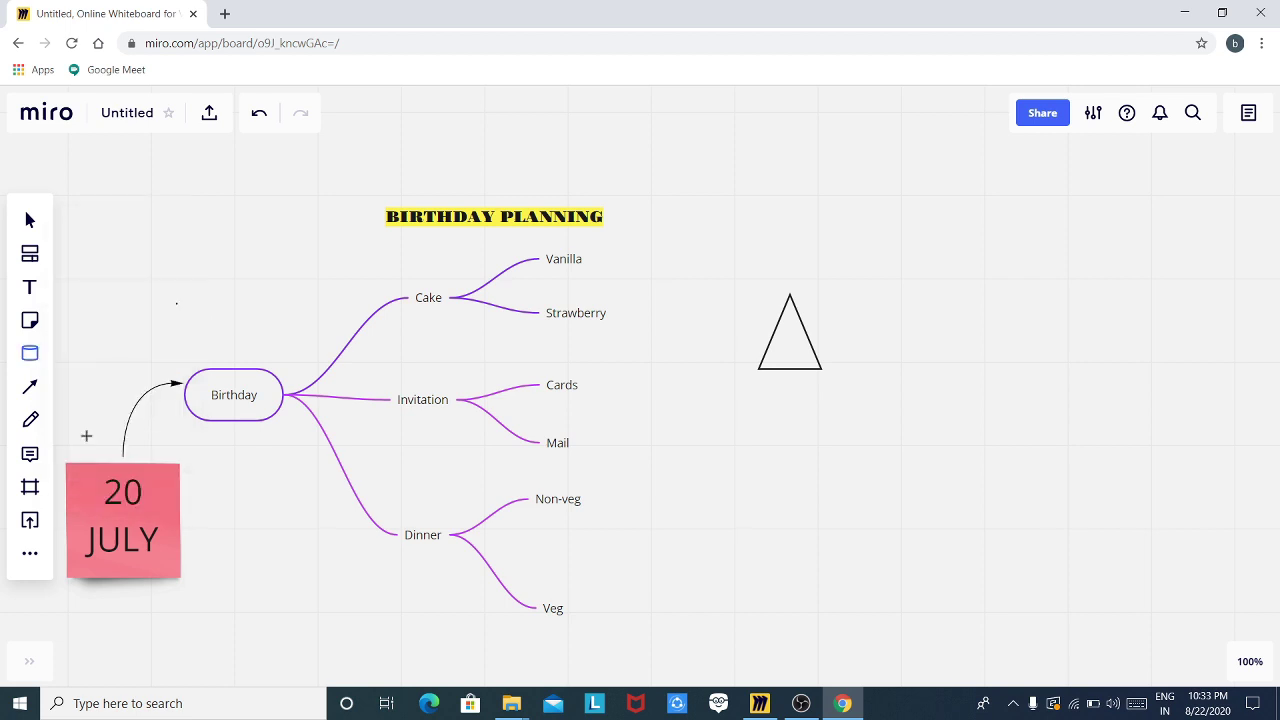
pyautogui.moveTo(759, 370); pyautogui.dragTo(824, 428)
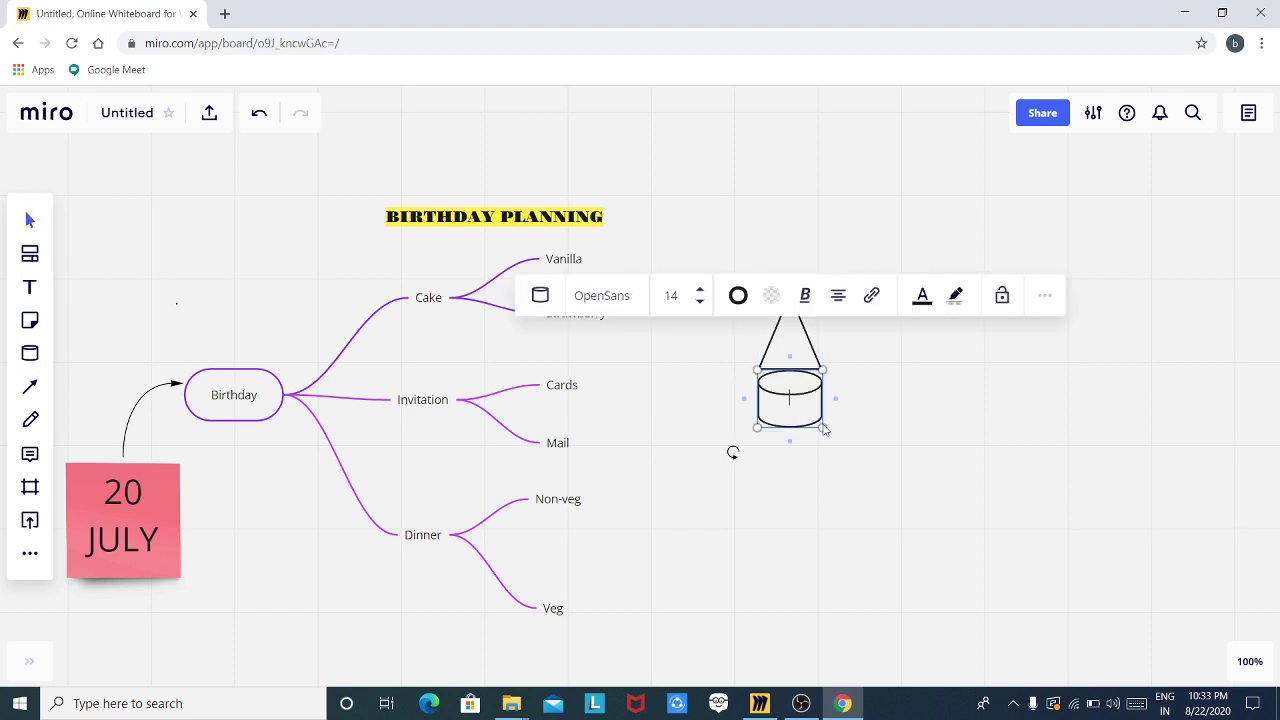
# Step: Lower the triangle so its base overlaps the cylinder's top, and nudge the cylinder slightly downward
pyautogui.click(795, 366)
pyautogui.moveTo(795, 366); pyautogui.dragTo(790, 361)
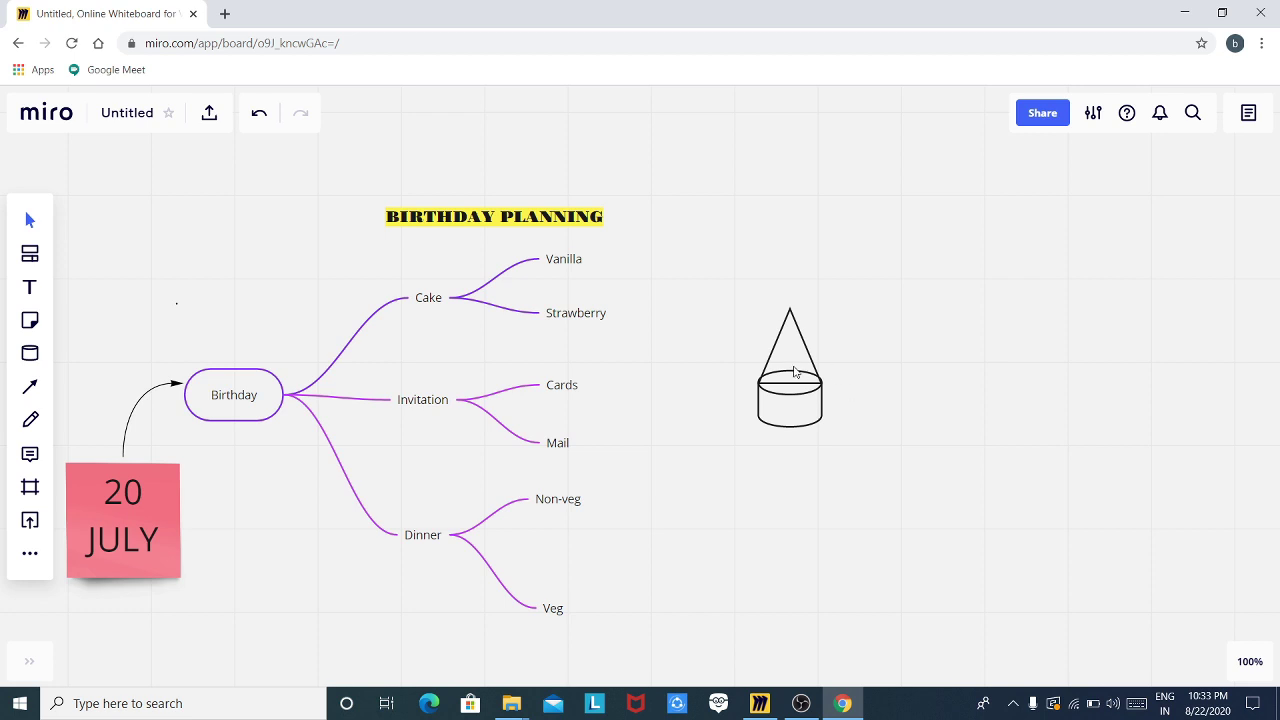
pyautogui.moveTo(793, 406); pyautogui.dragTo(793, 411)
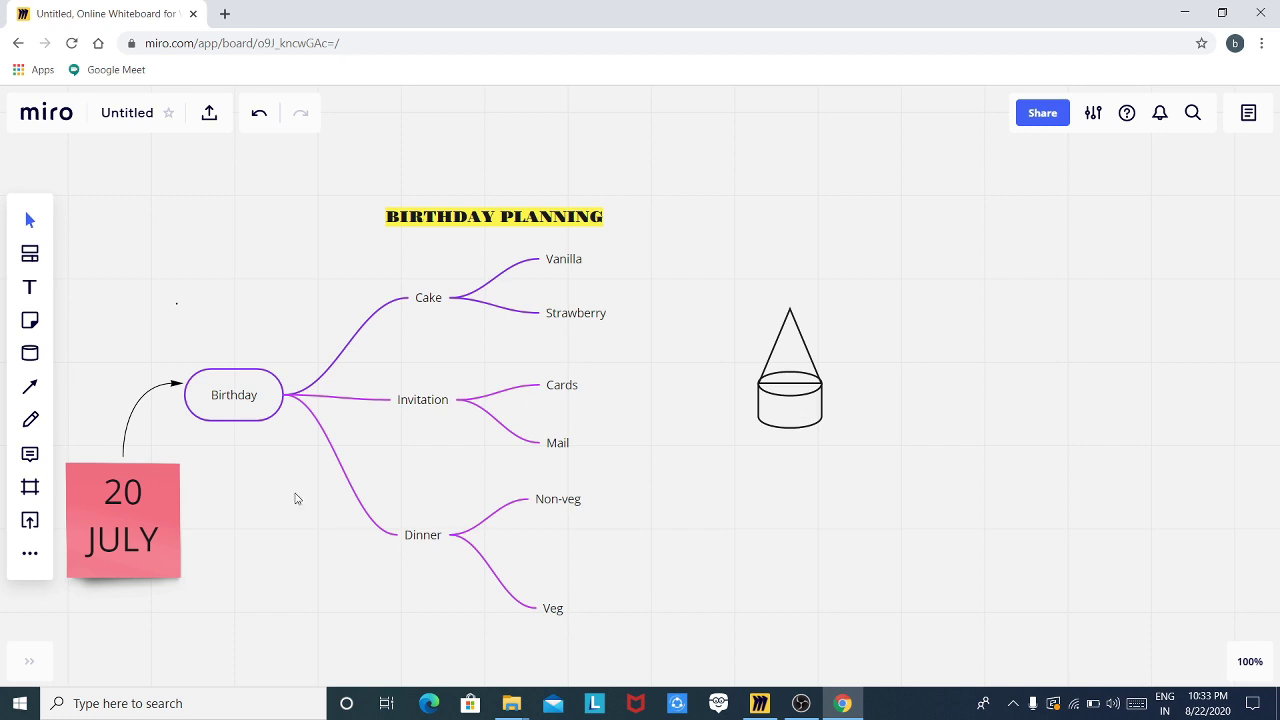
pyautogui.click(30, 356)
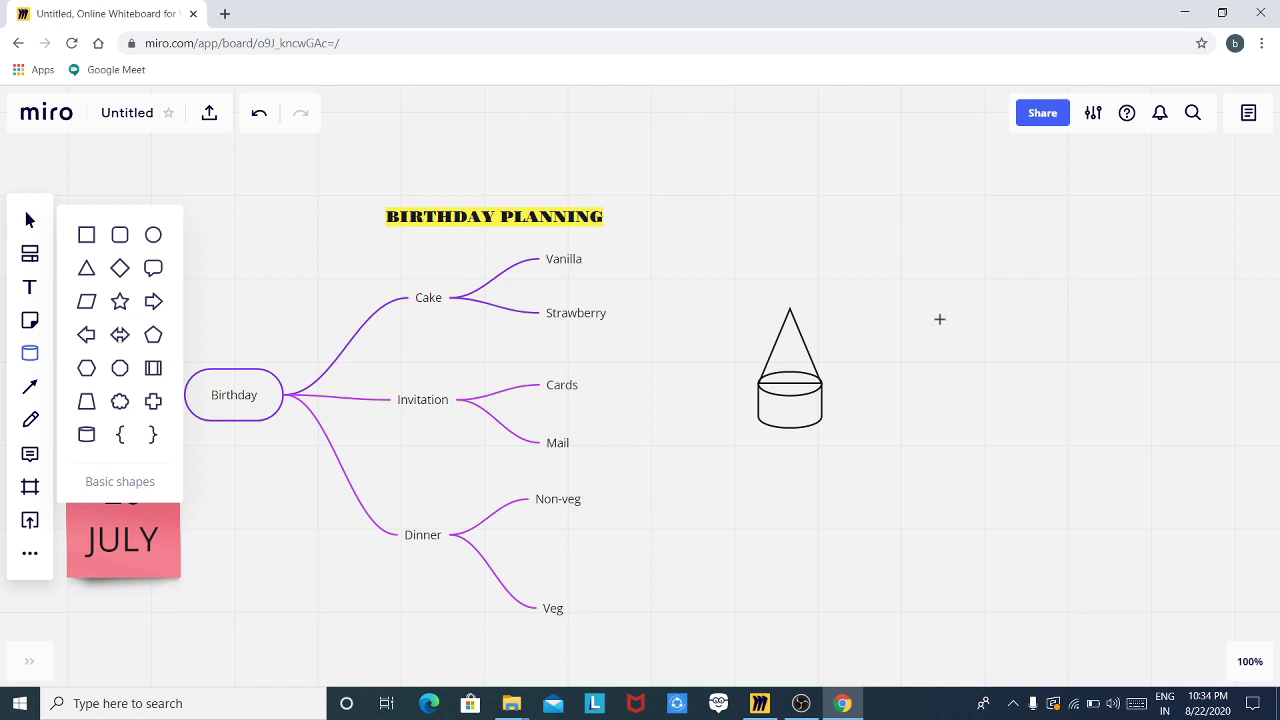
pyautogui.click(259, 112)
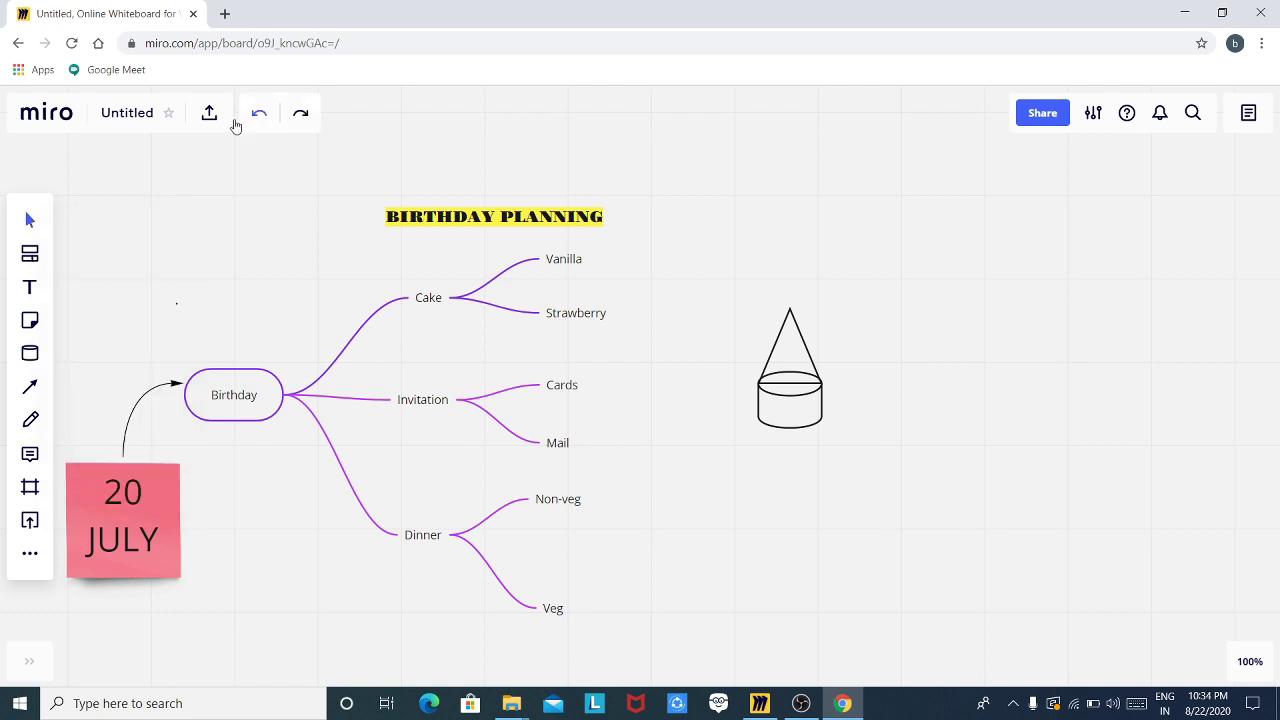
# Step: Draw a black block arrow from beside the triangle to the BIRTHDAY PLANNING title and deselect it
pyautogui.click(28, 390)
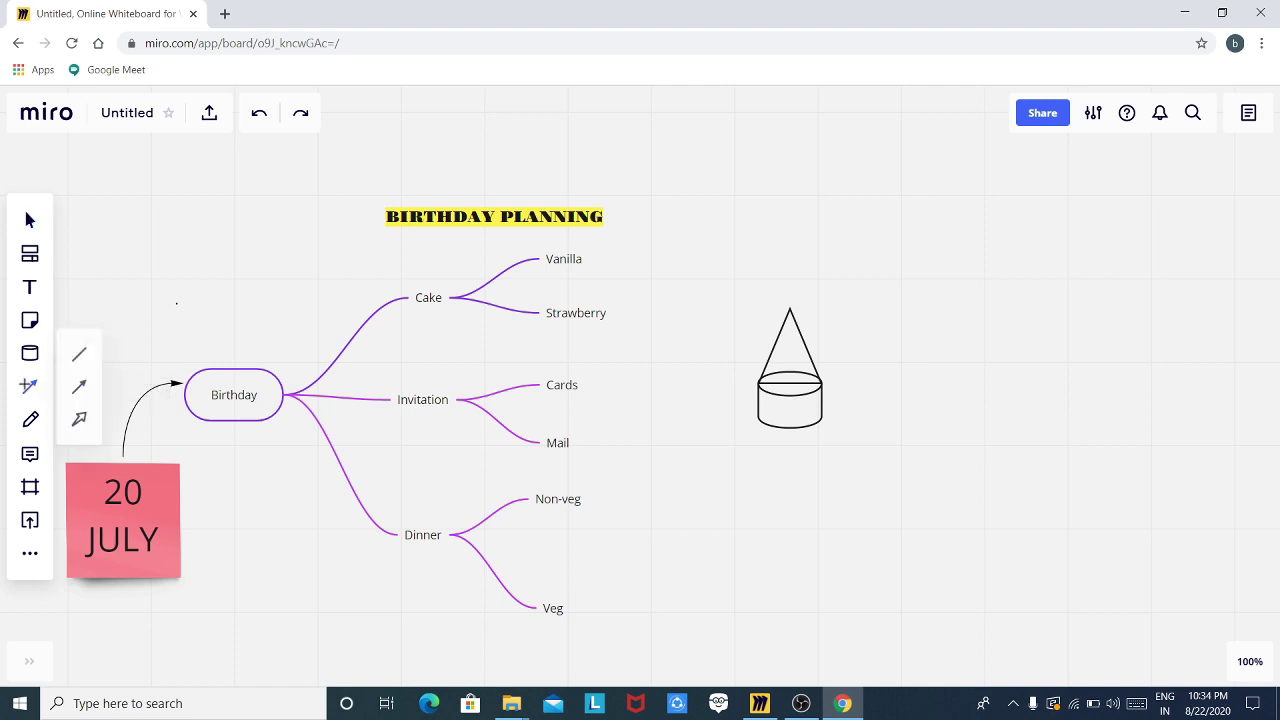
pyautogui.click(80, 421)
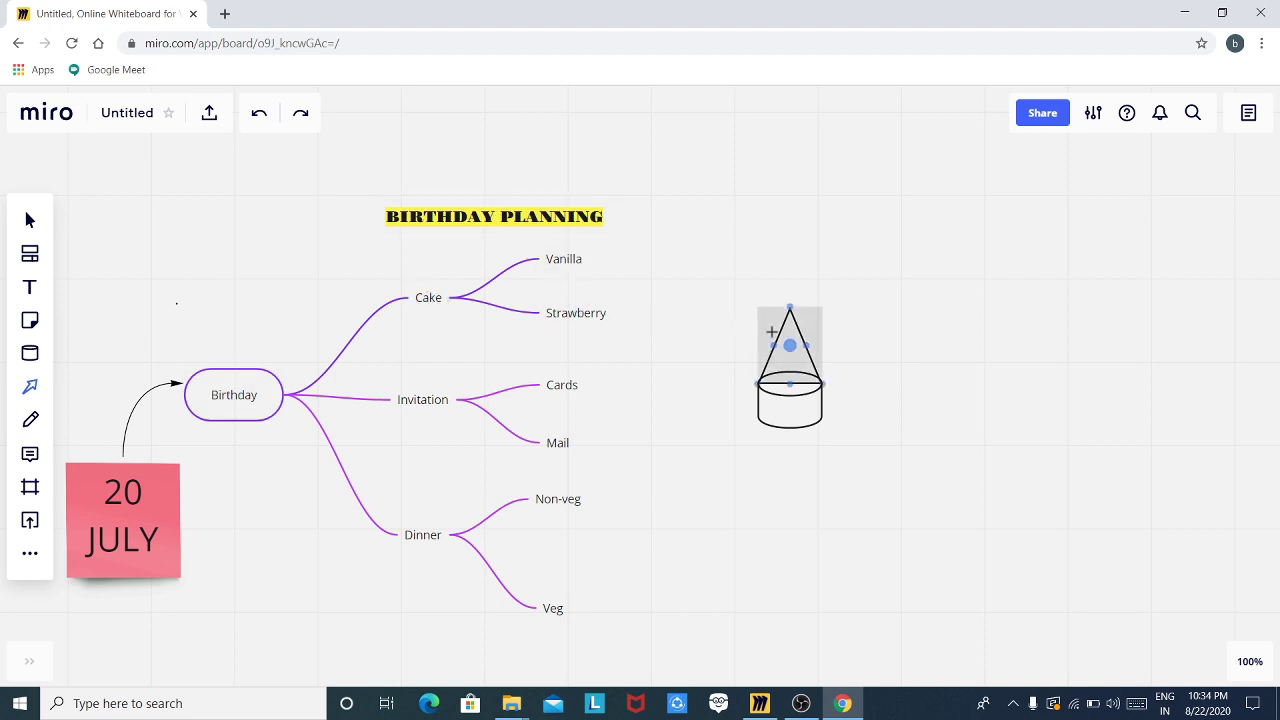
pyautogui.moveTo(758, 325); pyautogui.dragTo(616, 238)
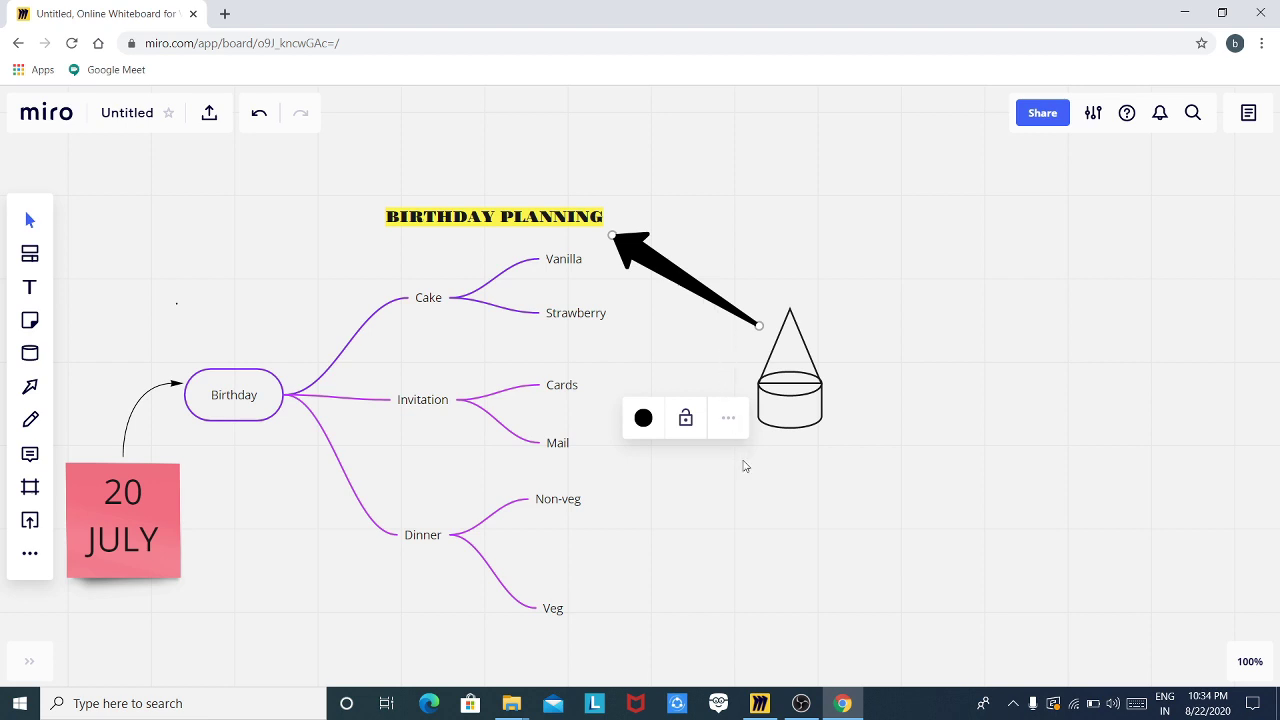
pyautogui.click(764, 504)
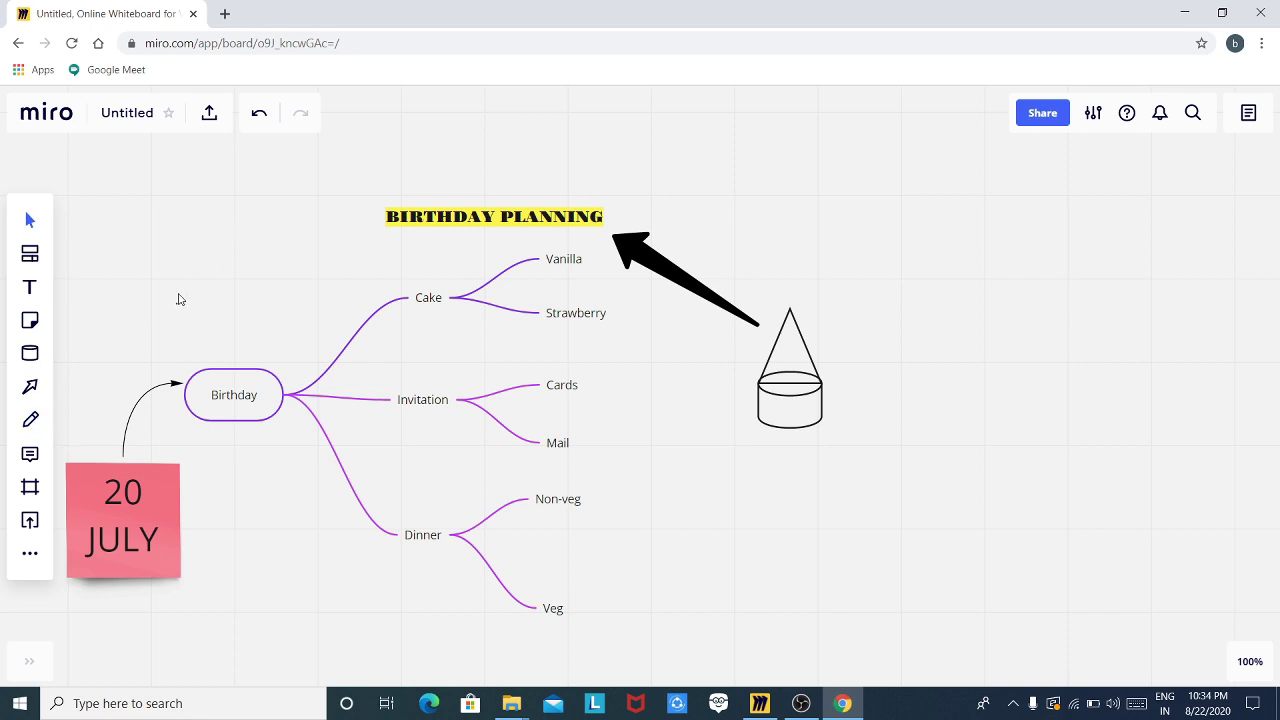
# Step: Add a custom-ratio frame and stretch its corners to enclose the title, mind map, sticky note and cake-like shapes
pyautogui.hotkey('ctrl', 'z')
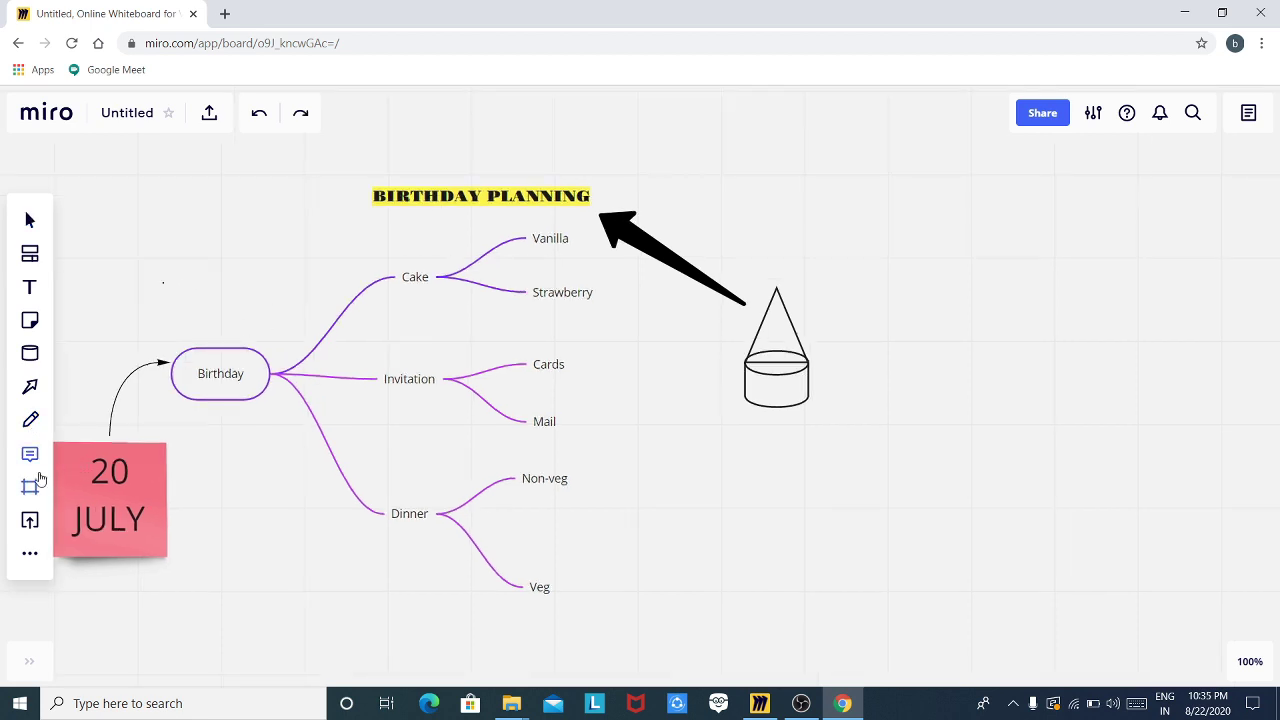
pyautogui.click(30, 453)
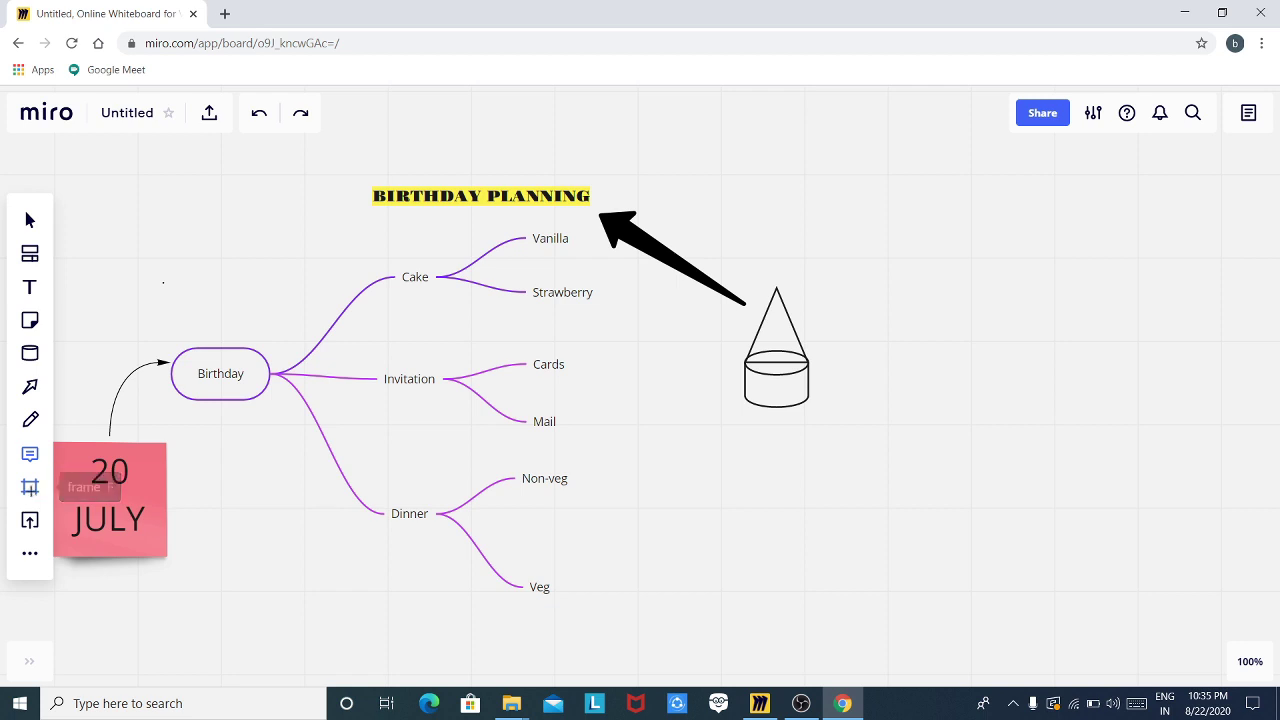
pyautogui.click(31, 490)
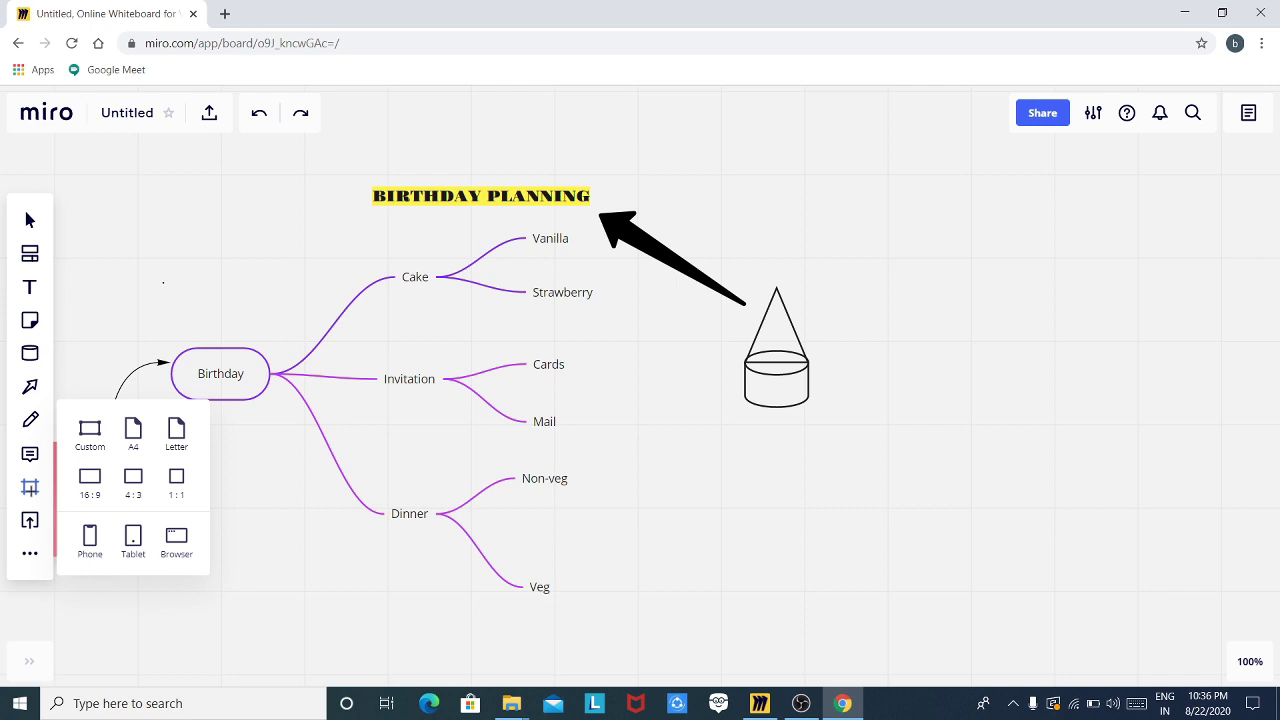
pyautogui.click(90, 432)
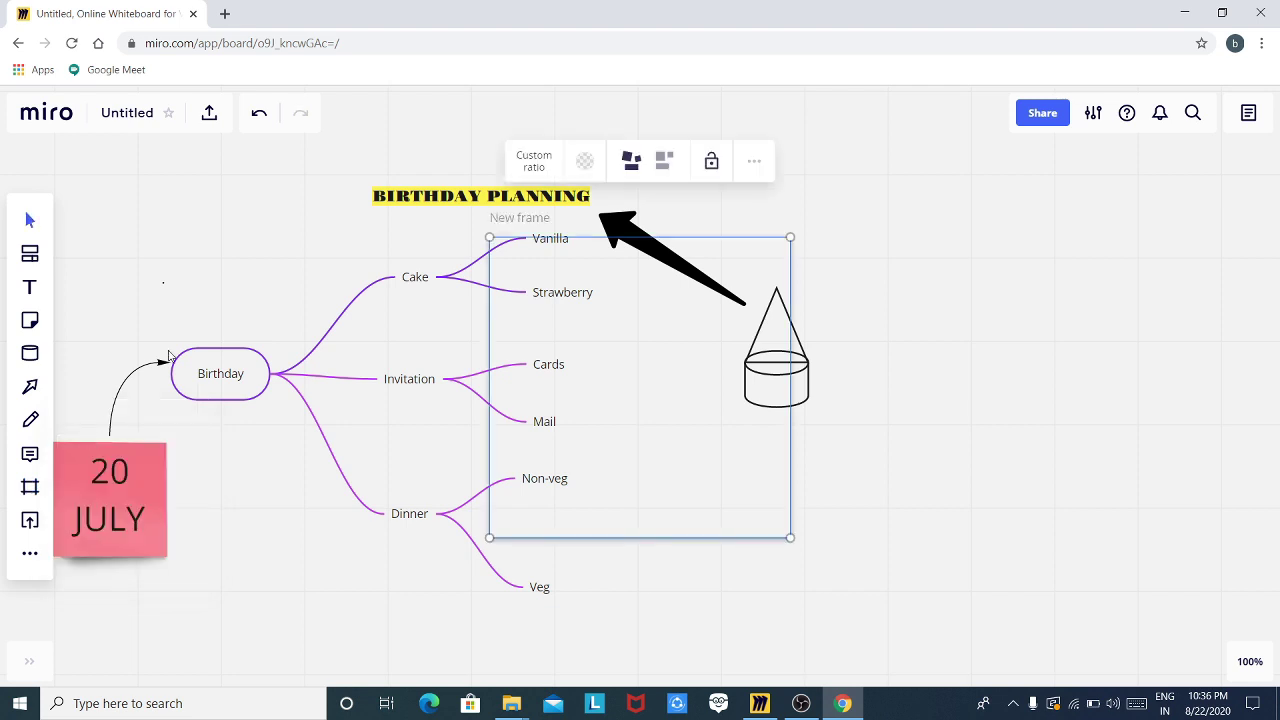
pyautogui.moveTo(489, 238); pyautogui.dragTo(86, 158)
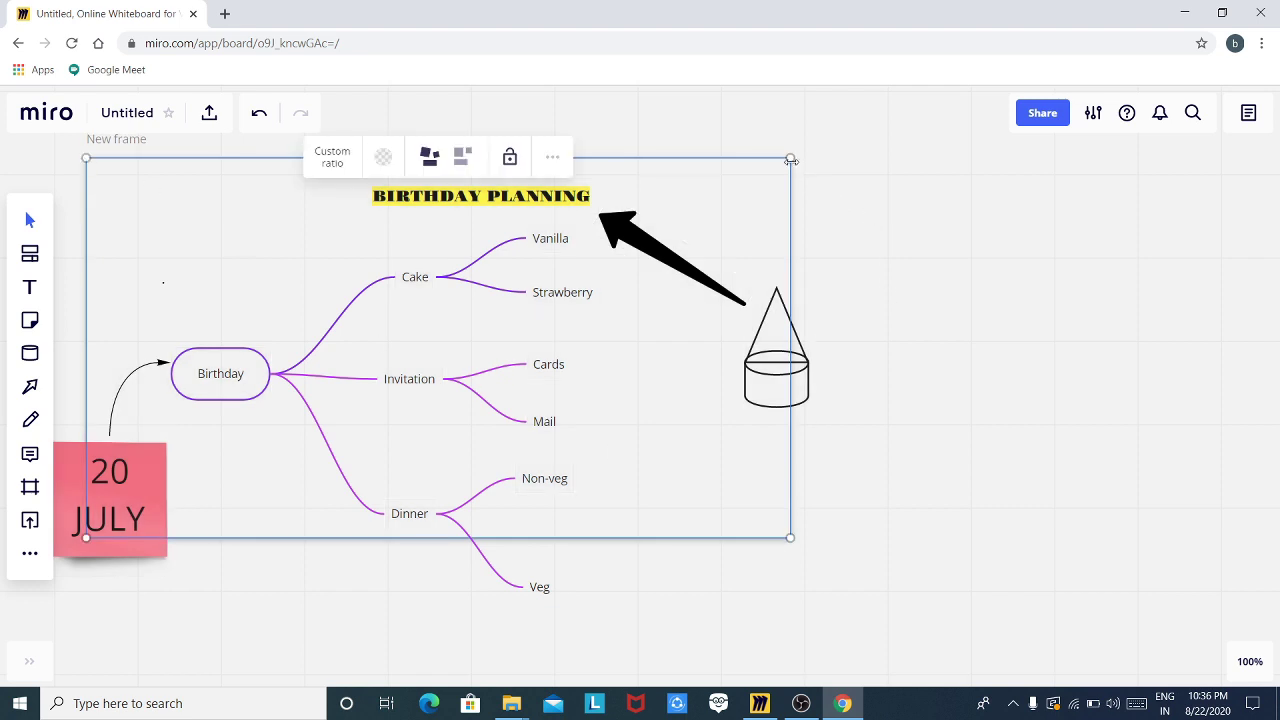
pyautogui.moveTo(790, 158); pyautogui.dragTo(843, 154)
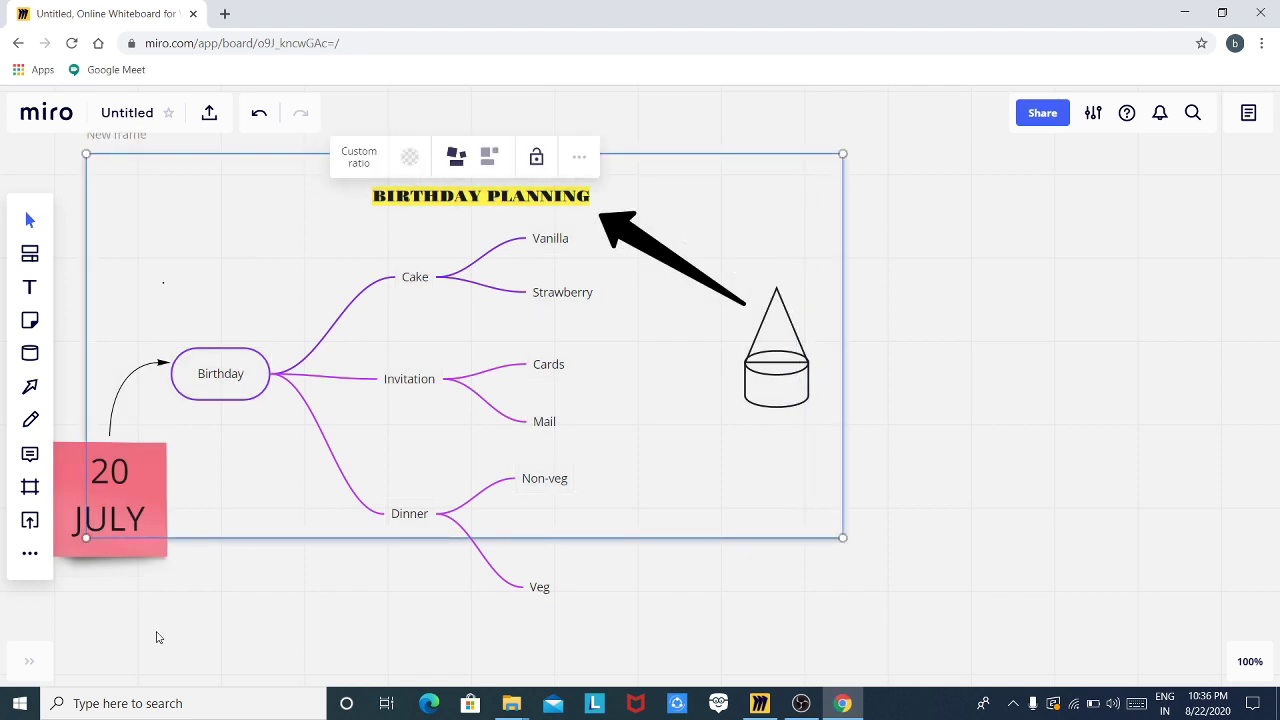
pyautogui.moveTo(84, 537); pyautogui.dragTo(34, 650)
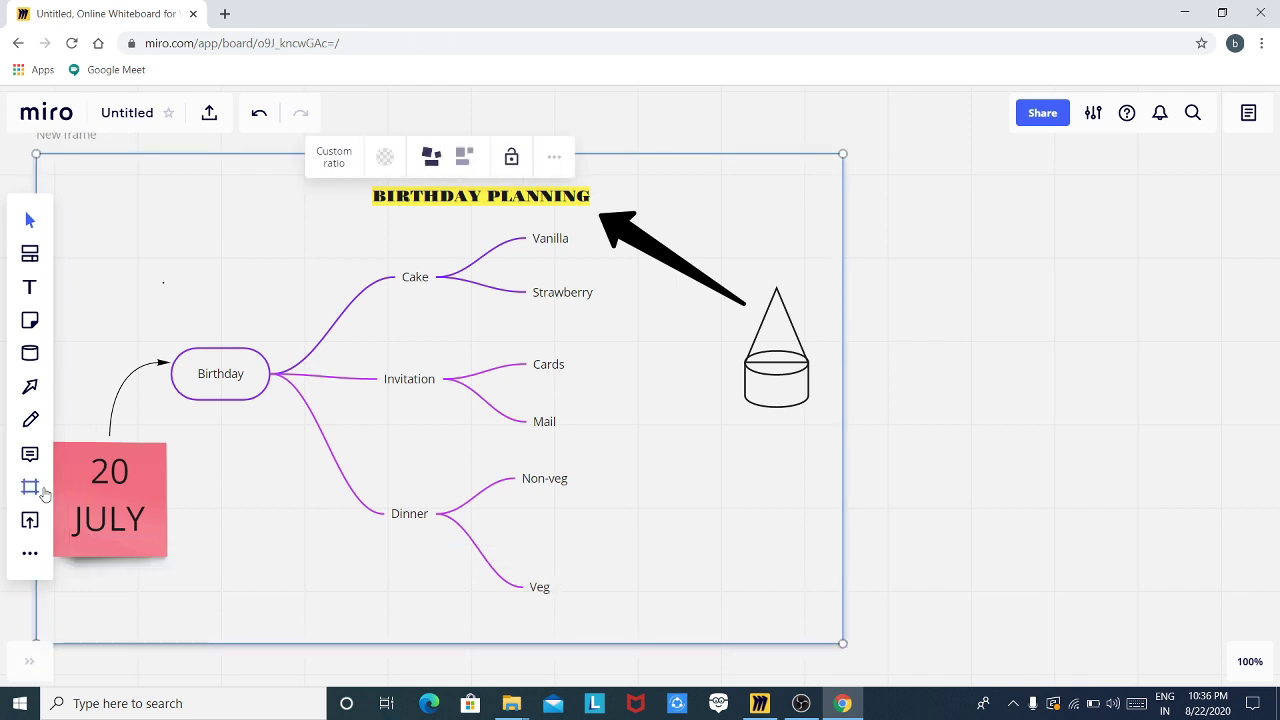
# Step: Fill the frame's background with lime green and deselect the frame
pyautogui.click(386, 160)
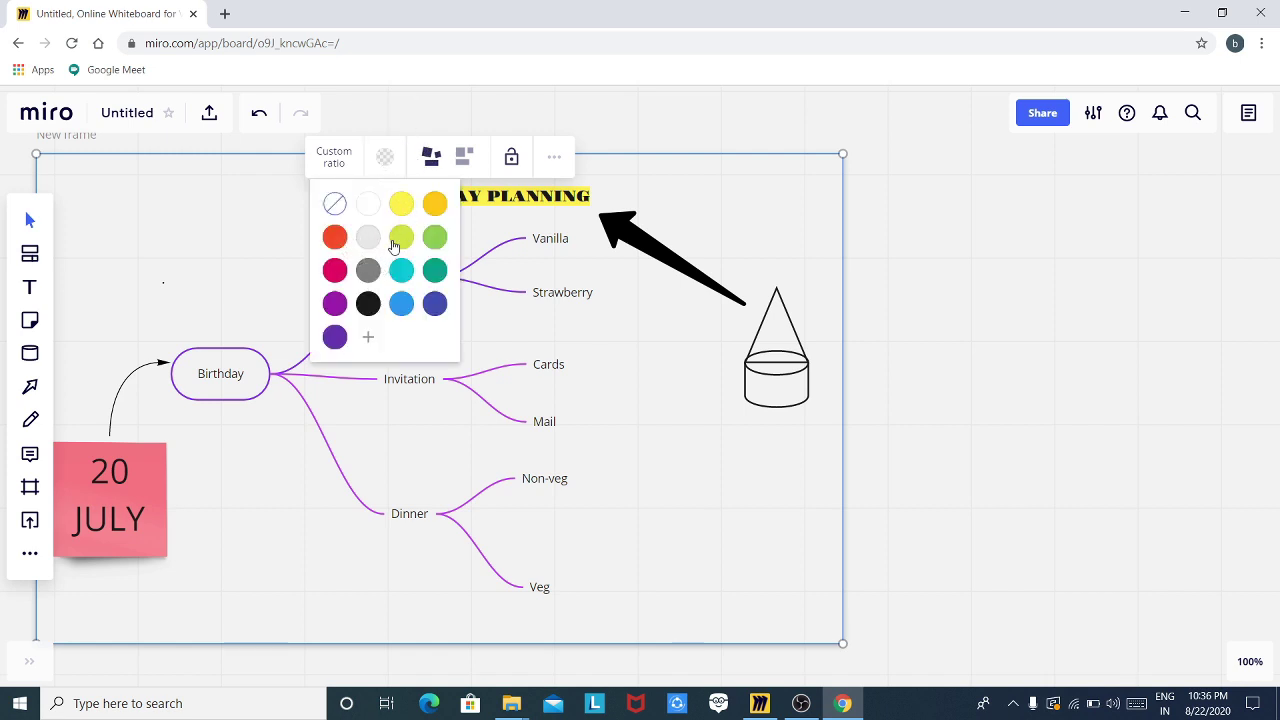
pyautogui.click(402, 244)
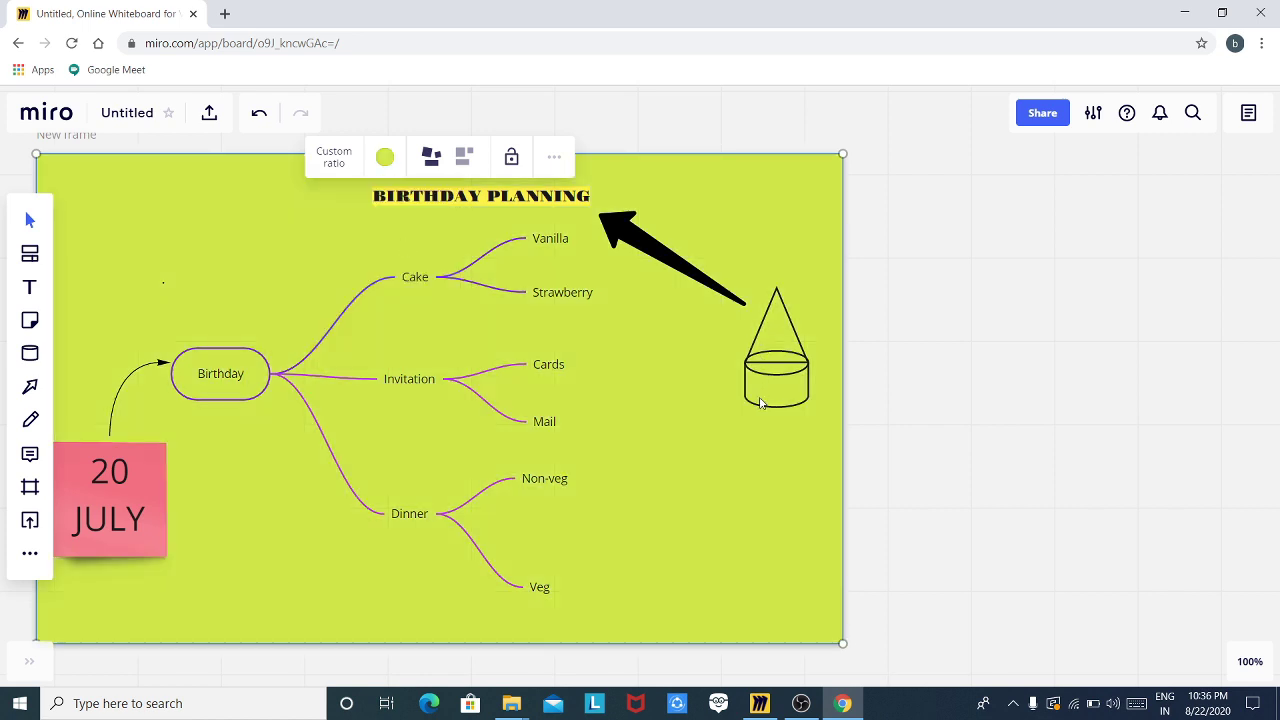
pyautogui.click(935, 489)
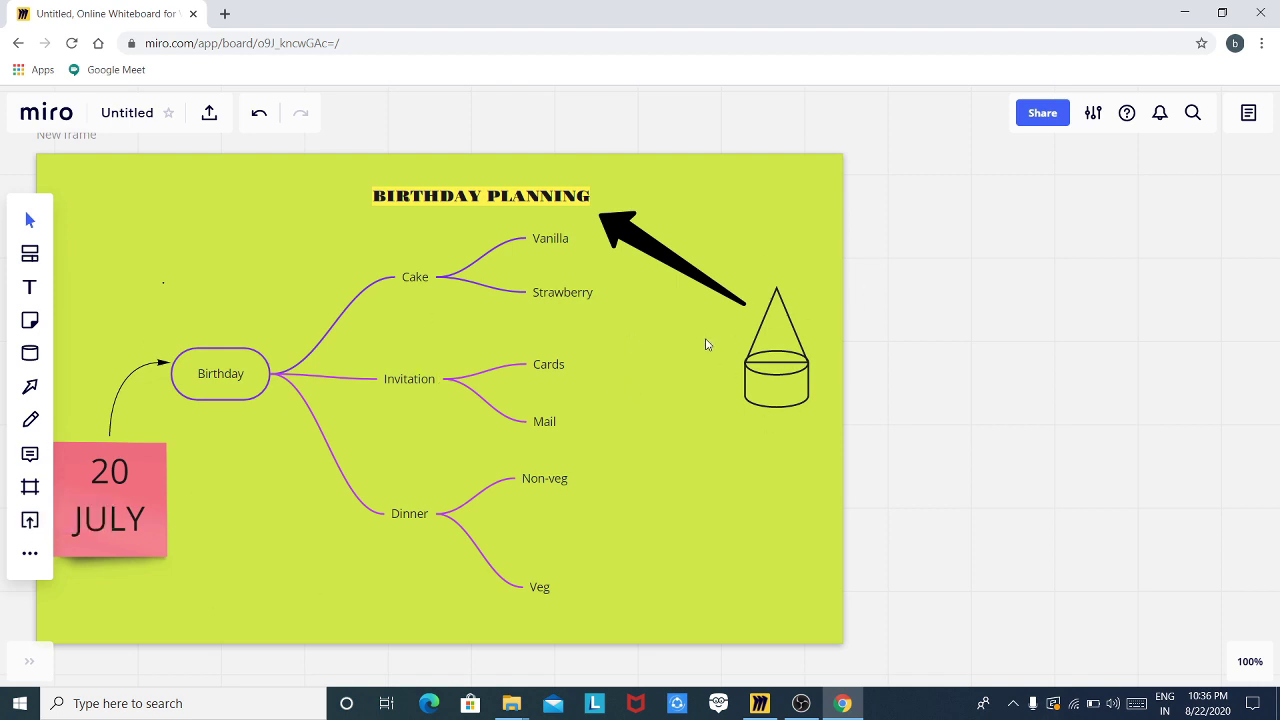
pyautogui.click(37, 527)
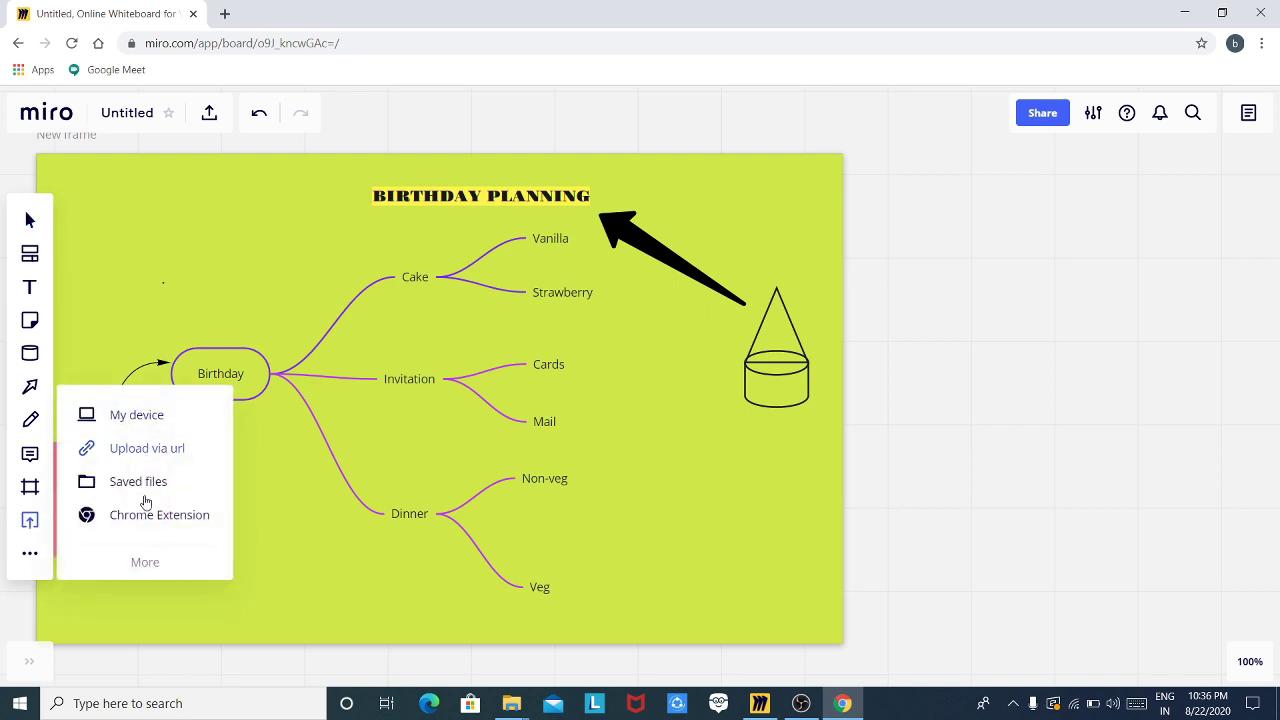
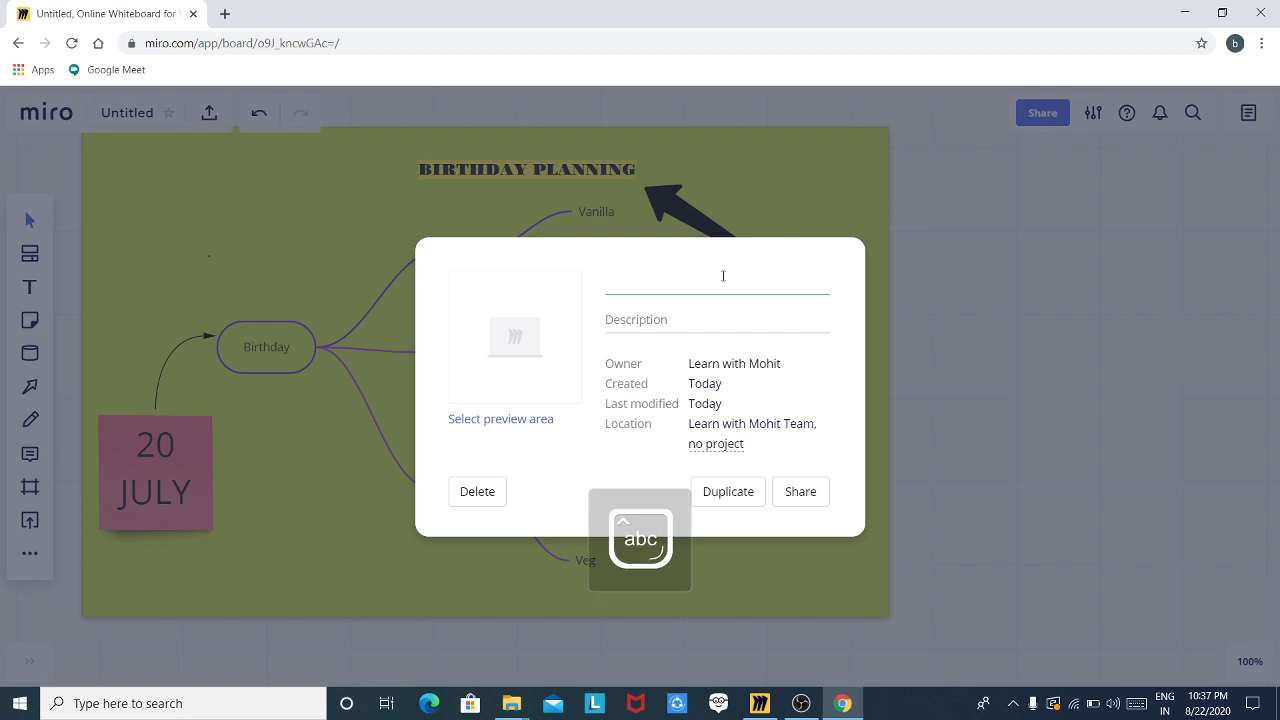
# Step: Rename the untitled board as "my birthday" and close its details
pyautogui.write('my b')
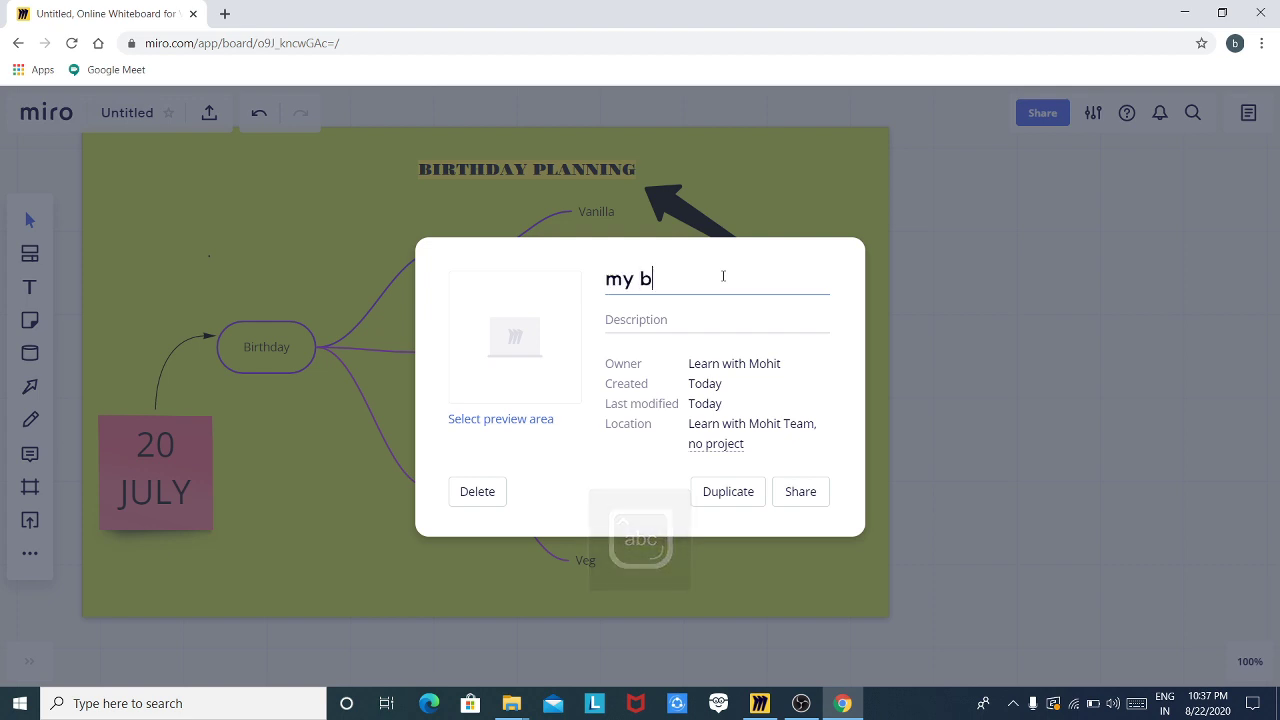
pyautogui.write('irthday')
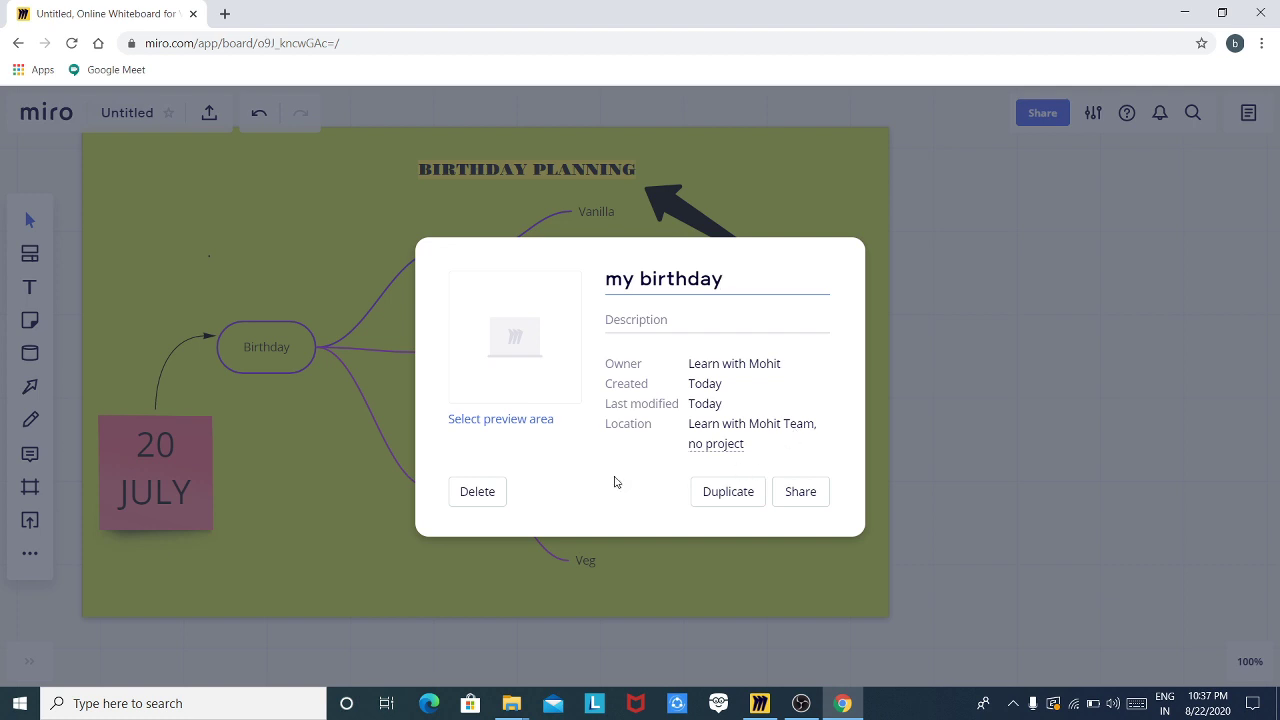
pyautogui.click(997, 457)
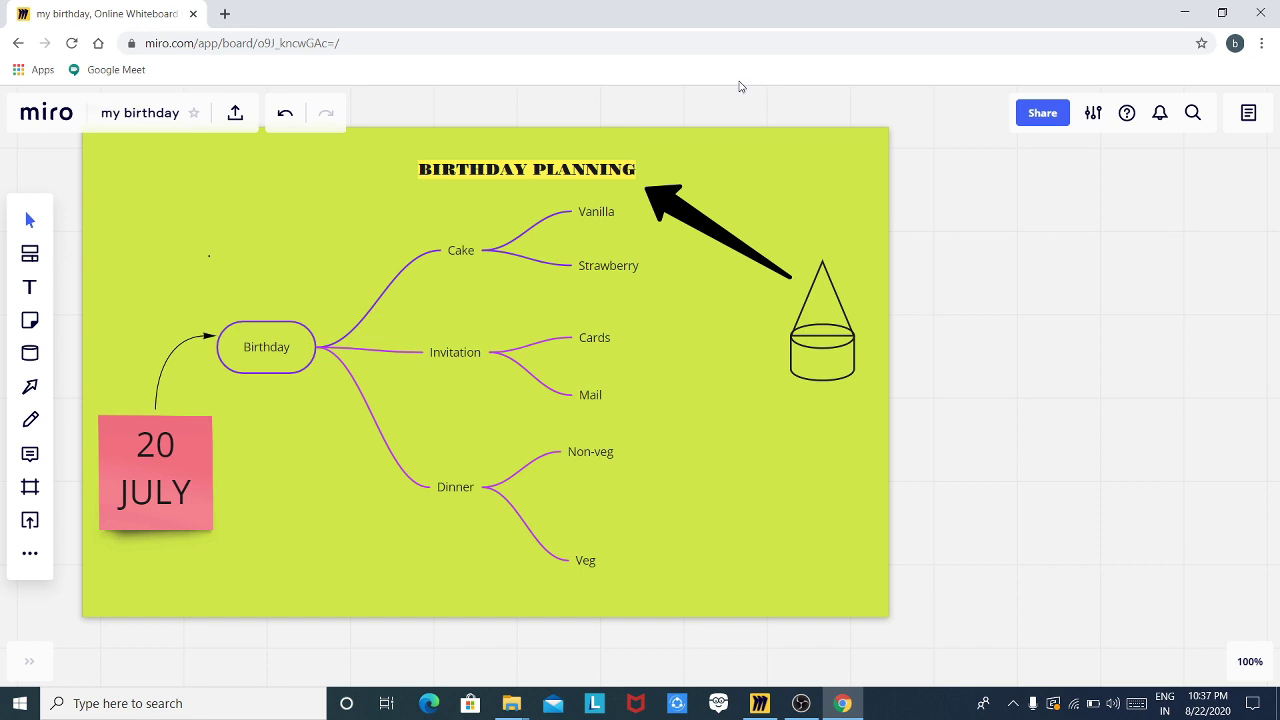
# Step: Set the board's sharing access for anyone with the link to Can view
pyautogui.click(1049, 107)
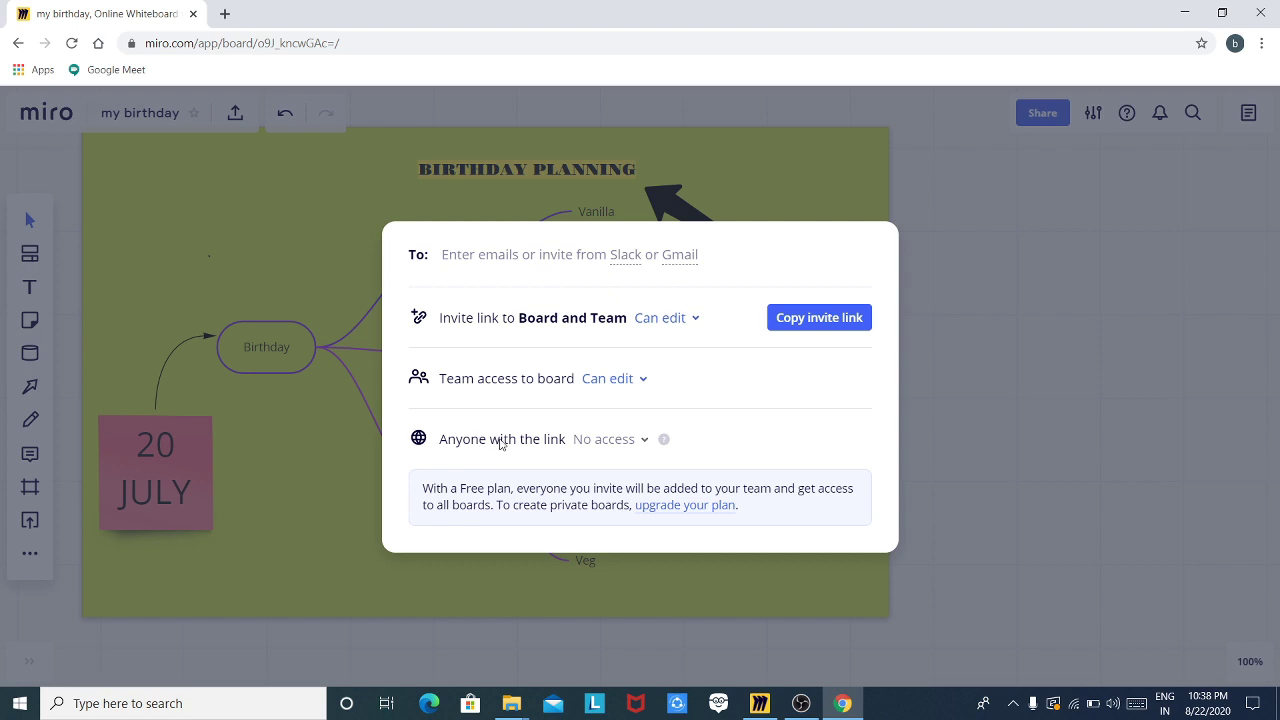
pyautogui.click(638, 446)
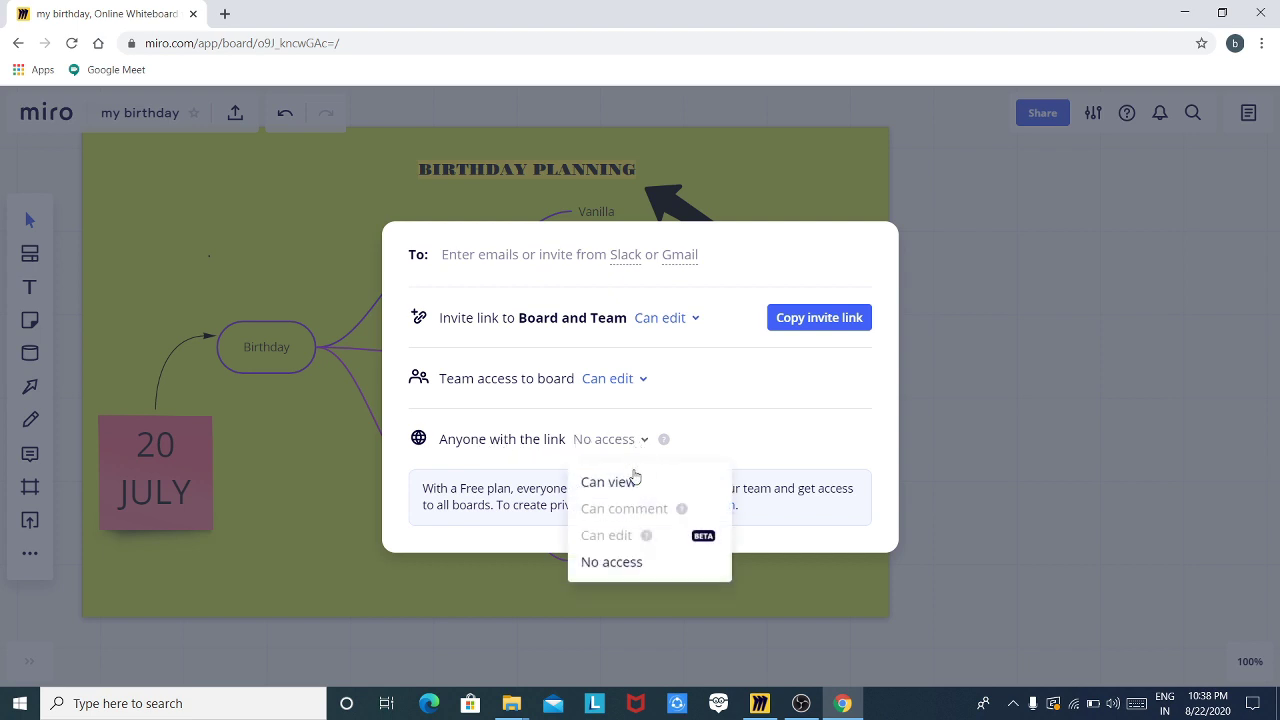
pyautogui.click(635, 483)
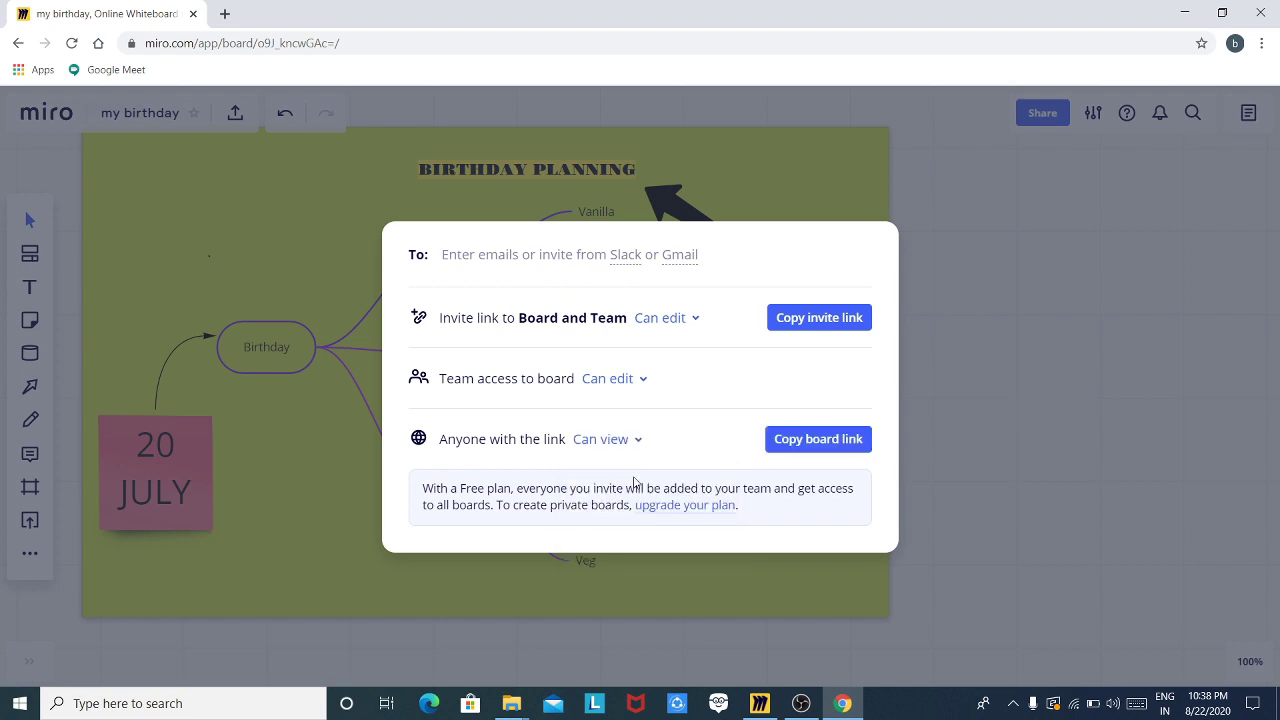
# Step: Copy the board link for anyone with the link and close the sharing settings
pyautogui.click(820, 442)
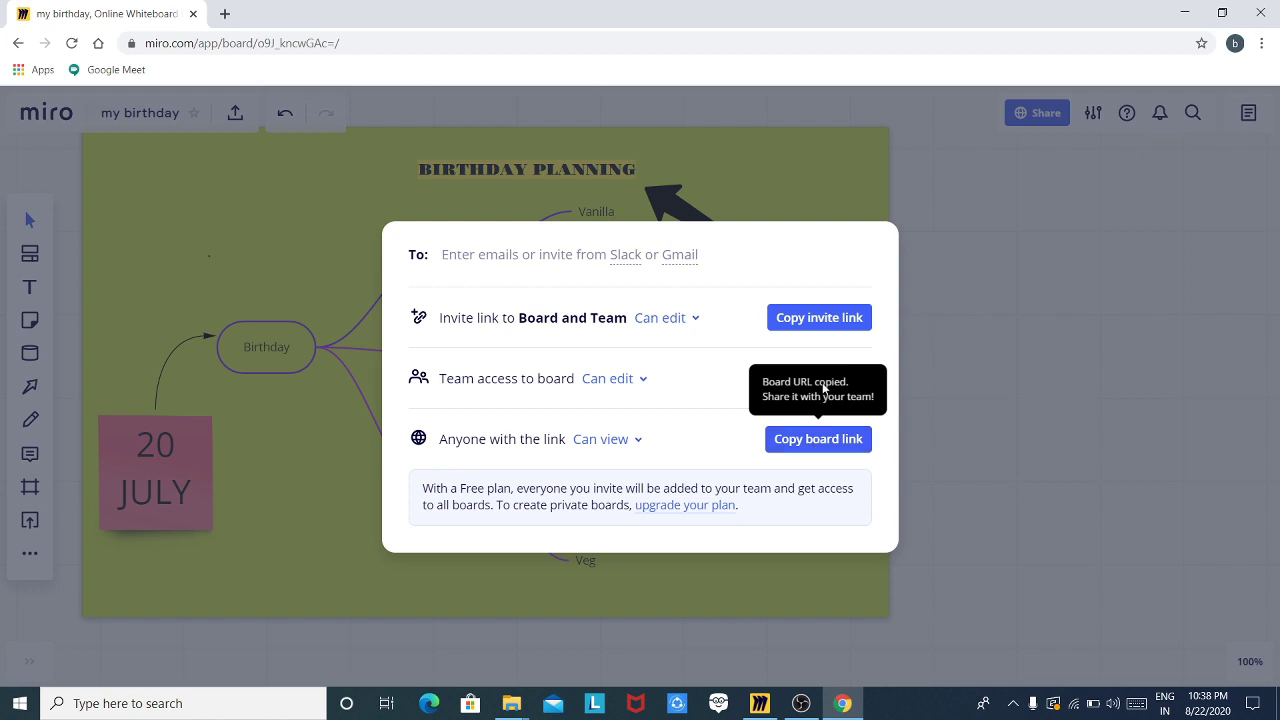
pyautogui.click(946, 450)
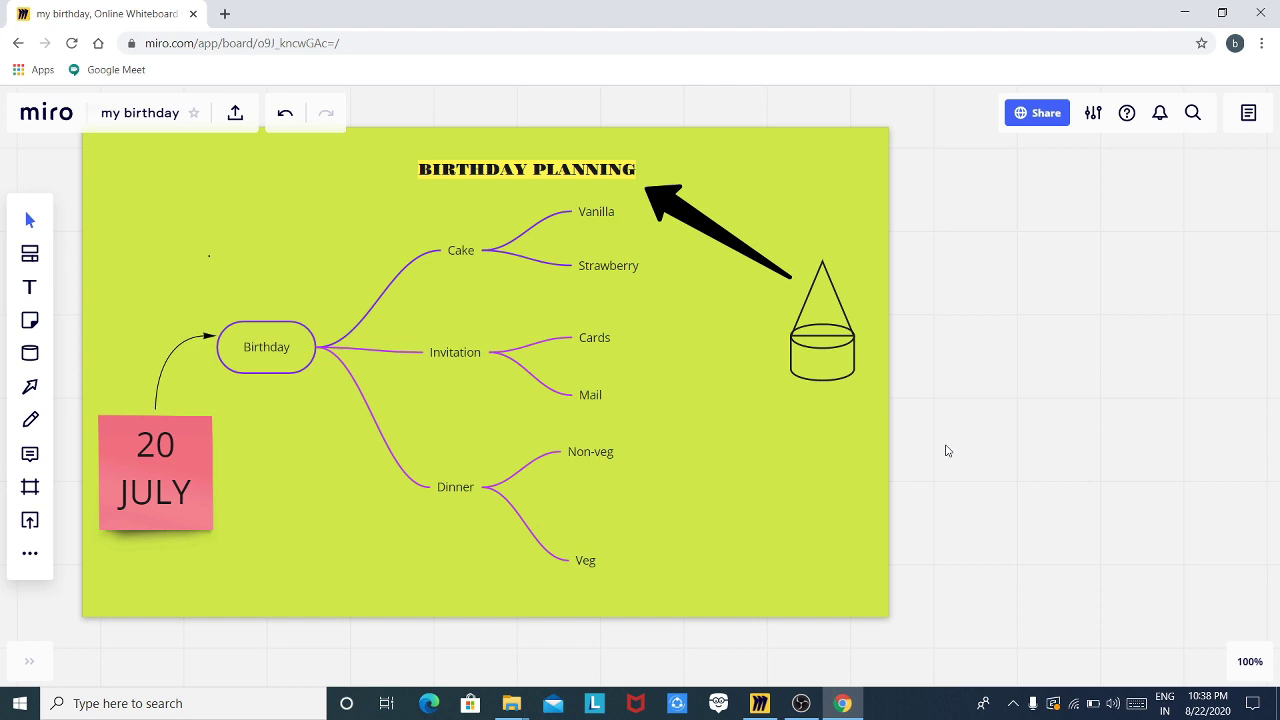
# Step: Open the copied board link in a new incognito window to check the shared view
pyautogui.hotkey('ctrl', 'shift', 'n')
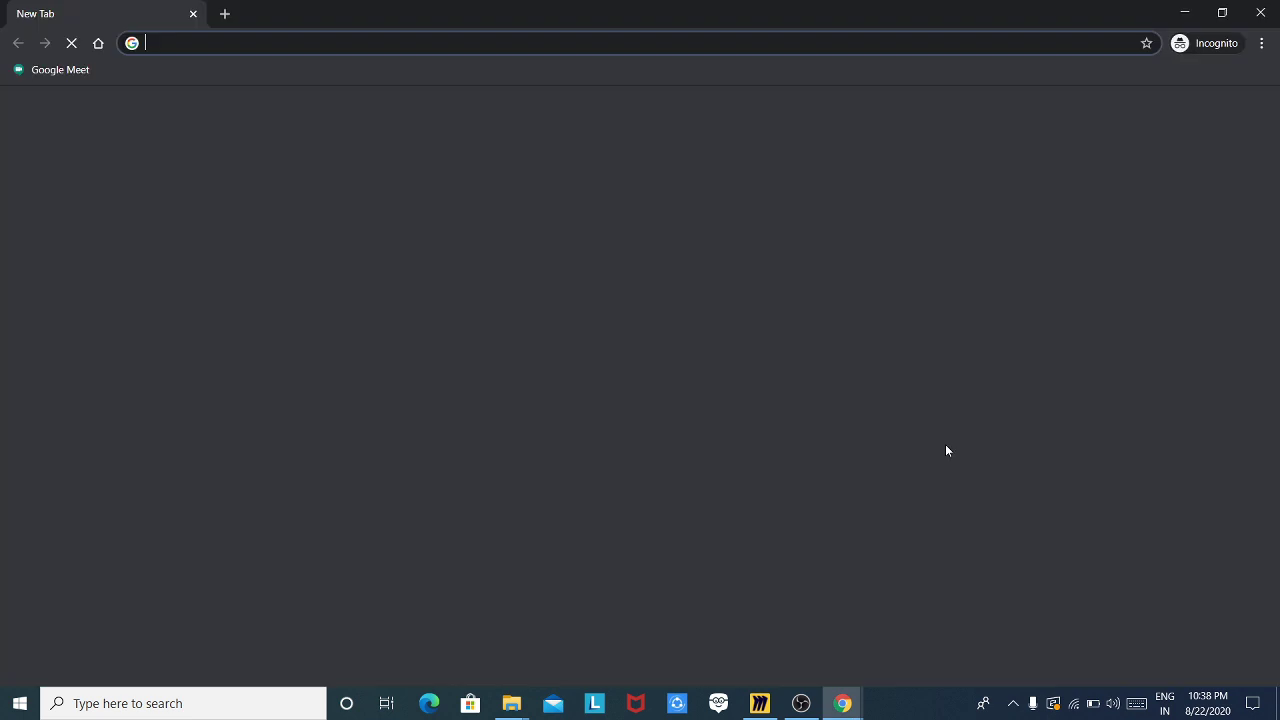
pyautogui.rightClick(334, 42)
pyautogui.click(372, 149)
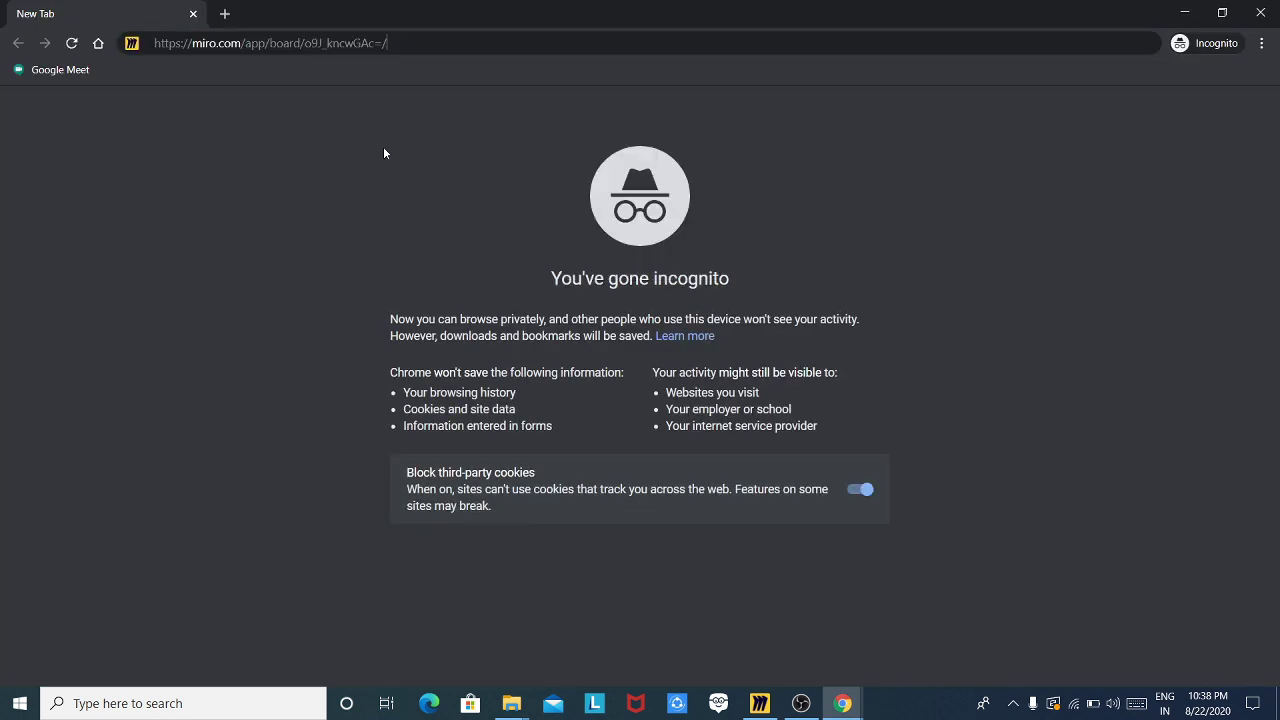
pyautogui.press('Return')
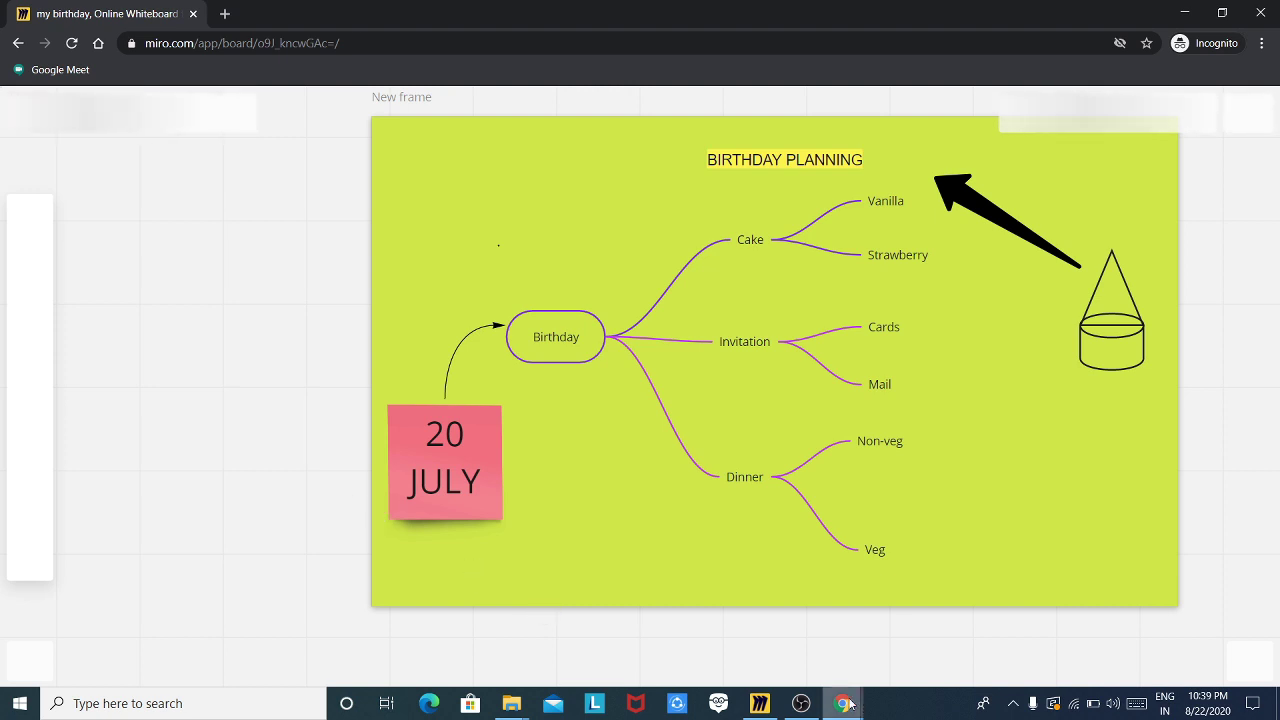
# Step: Return to the original board in the regular browser window, look over the Mapping & Diagramming templates, and close the template chooser
pyautogui.moveTo(841, 703)
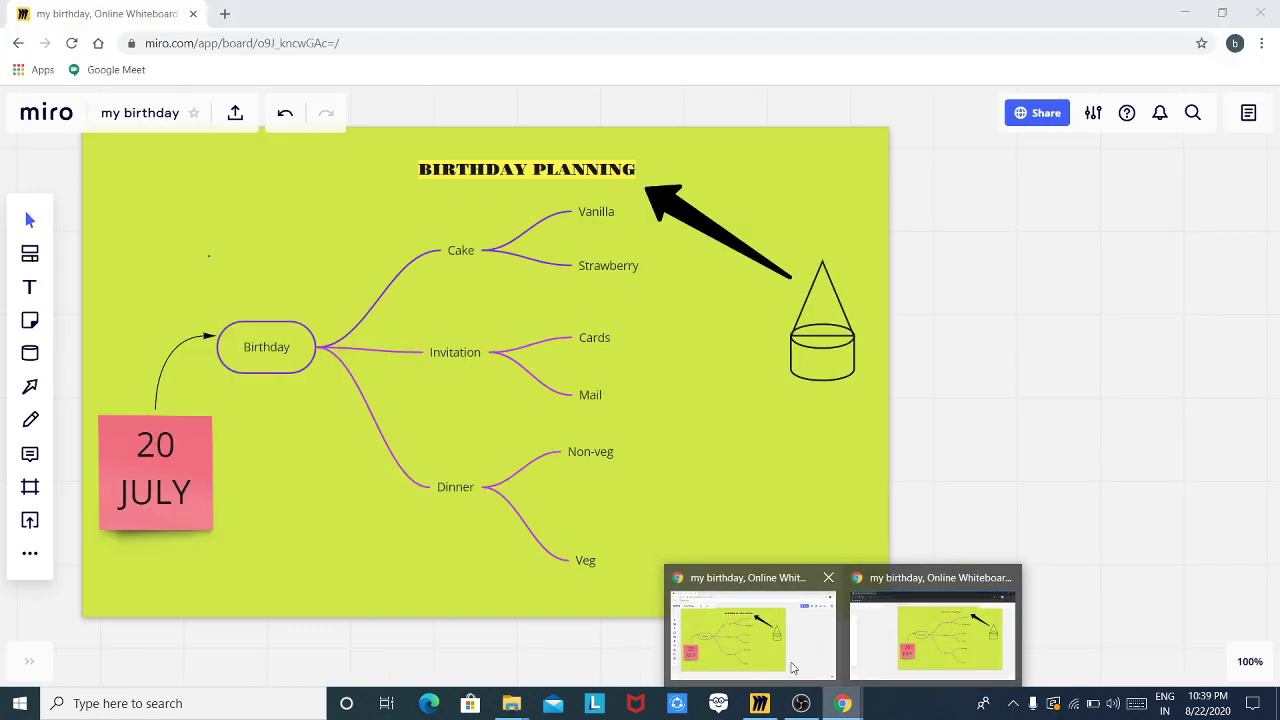
pyautogui.click(793, 667)
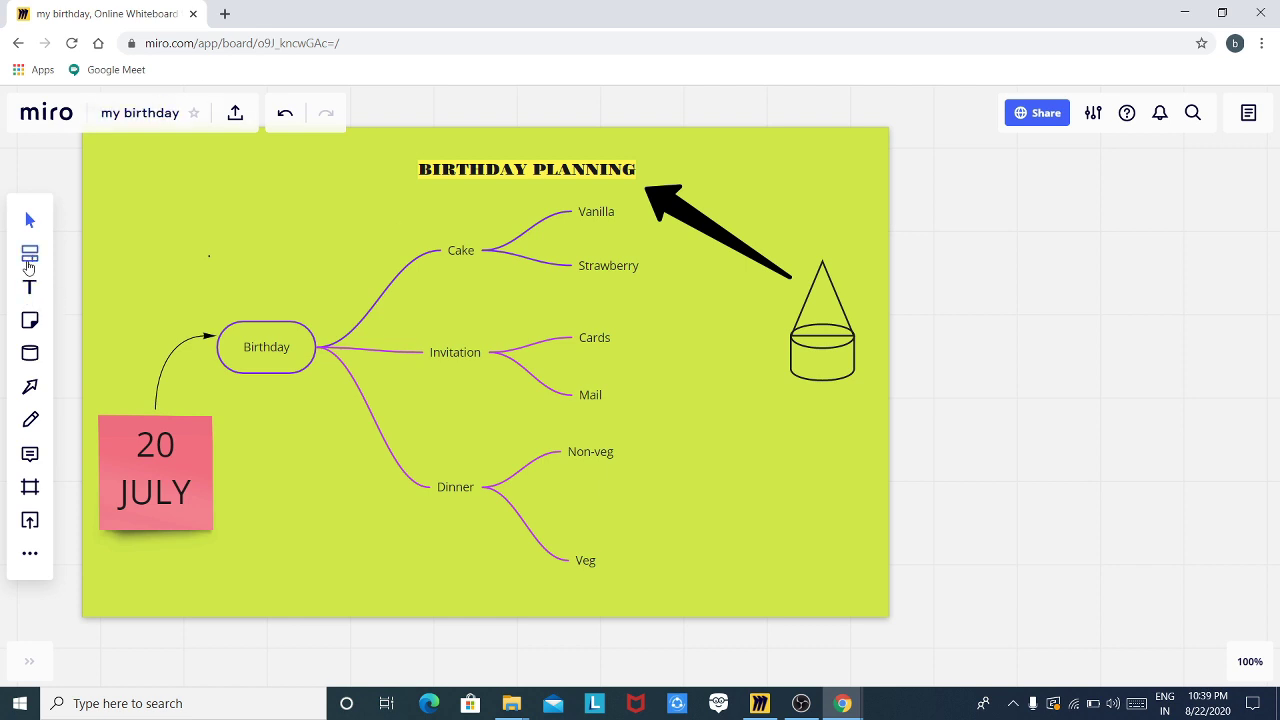
pyautogui.click(28, 257)
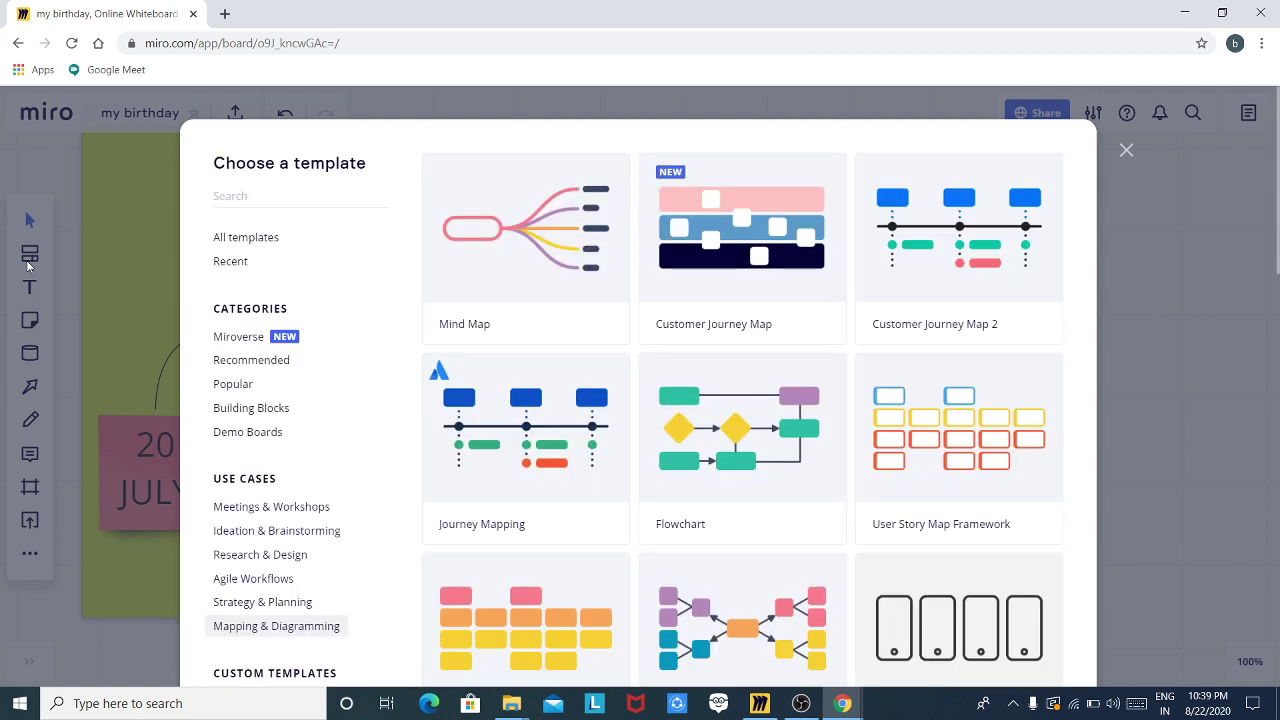
pyautogui.moveTo(665, 476)
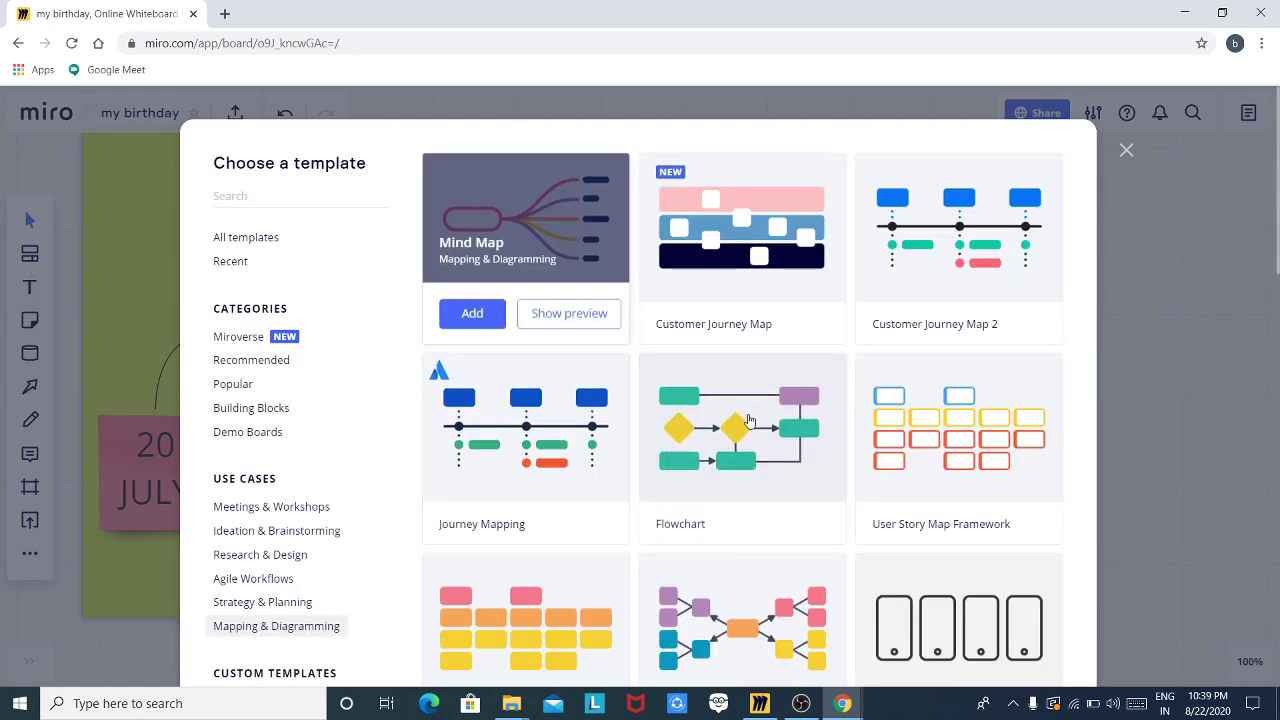
pyautogui.click(1264, 316)
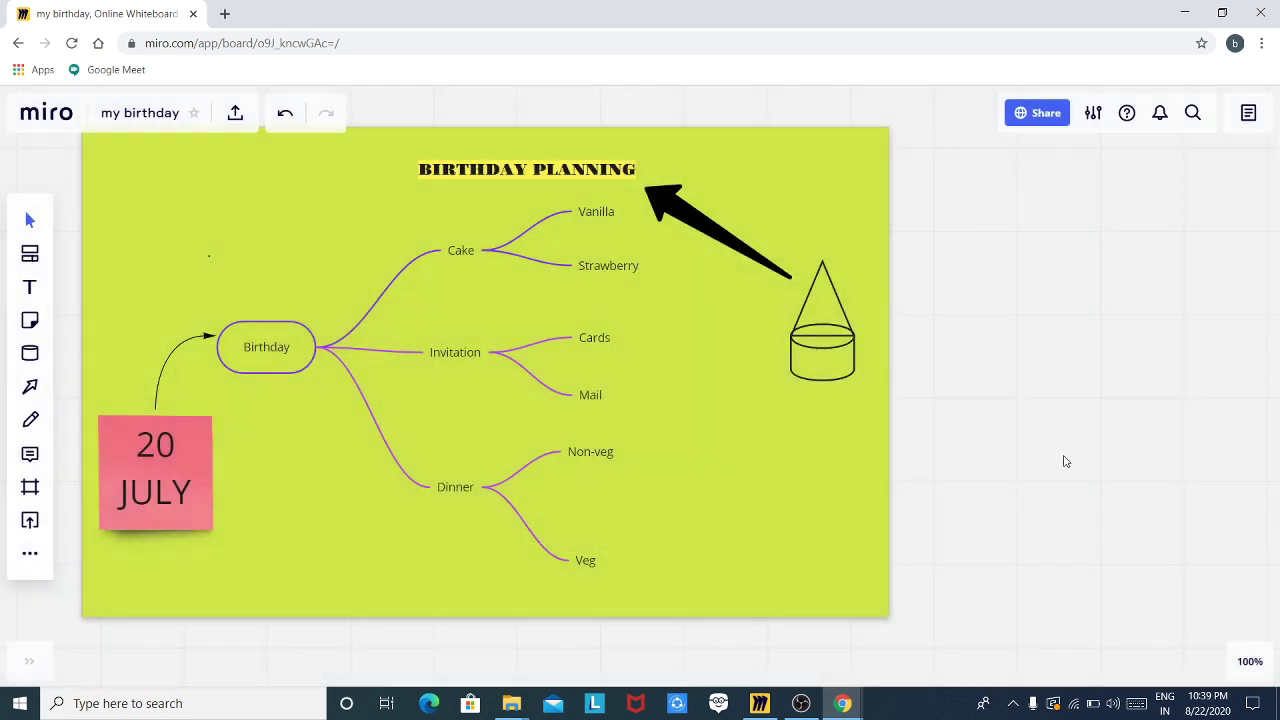